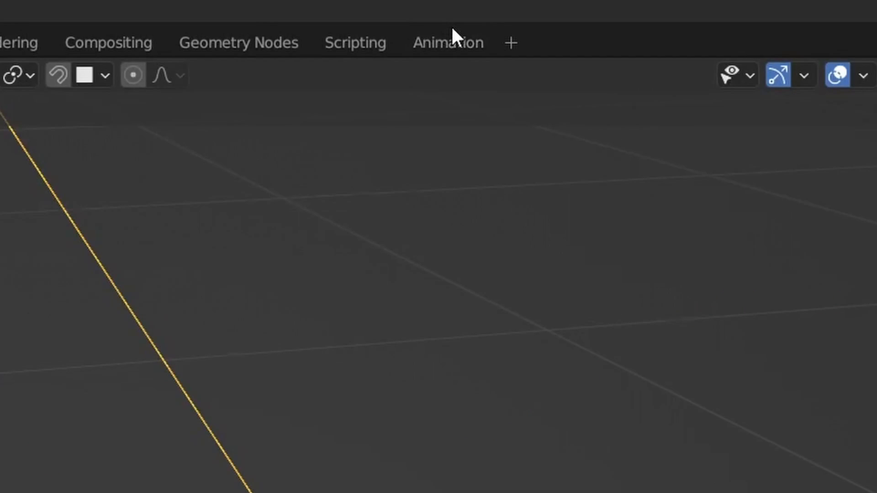
# - Switch to the Animation workspace, look through the camera in the main viewport, and enlarge the timeline area
pyautogui.click(457, 50)
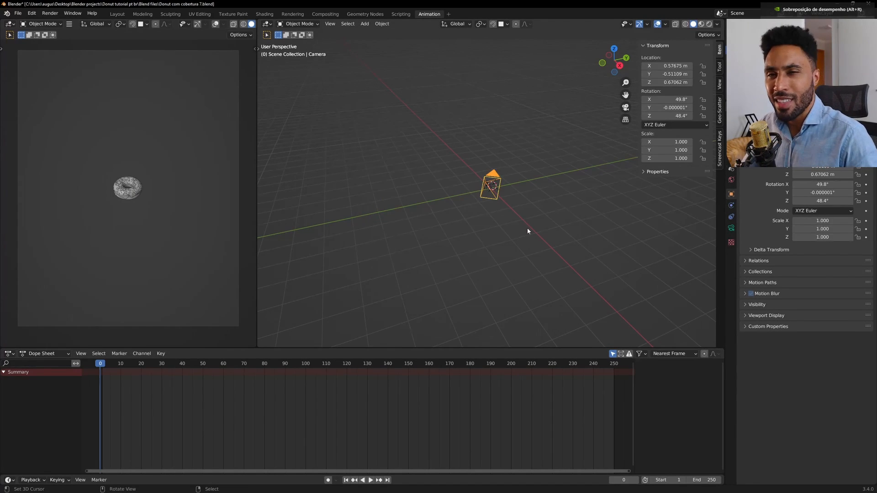
pyautogui.press('KP_0')
pyautogui.scroll(1, 528, 231)
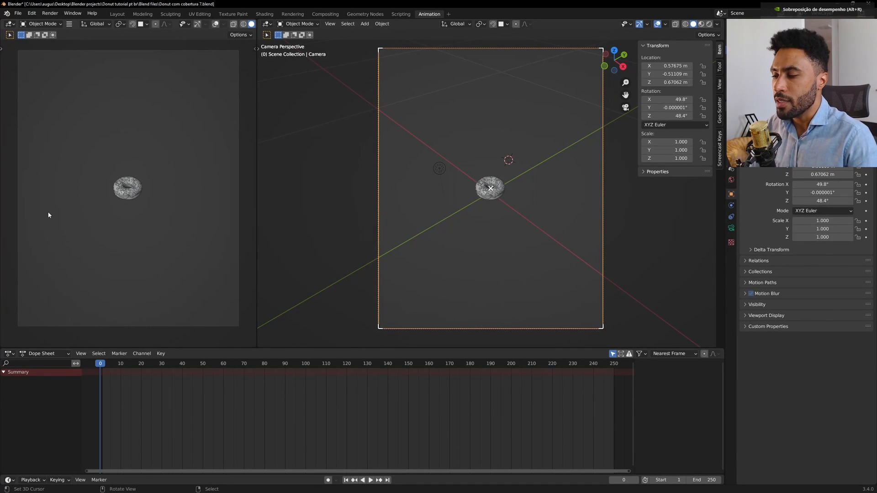
pyautogui.moveTo(230, 475); pyautogui.dragTo(229, 448)
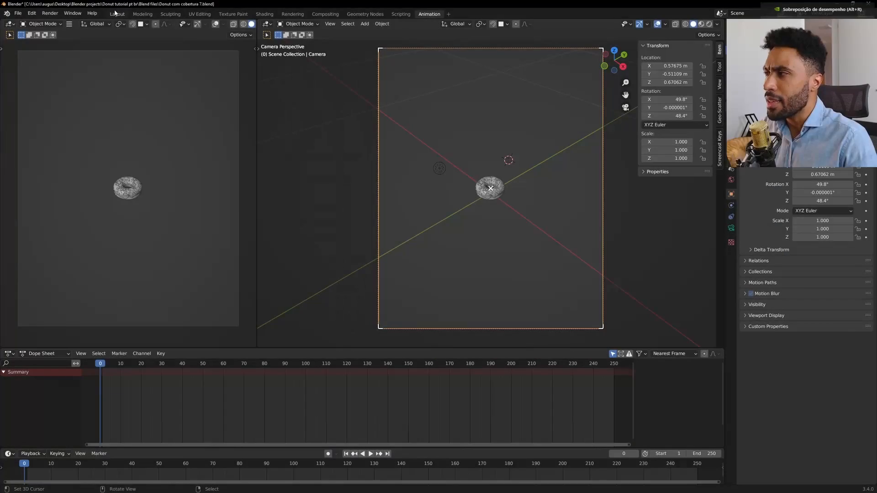
pyautogui.press('space')
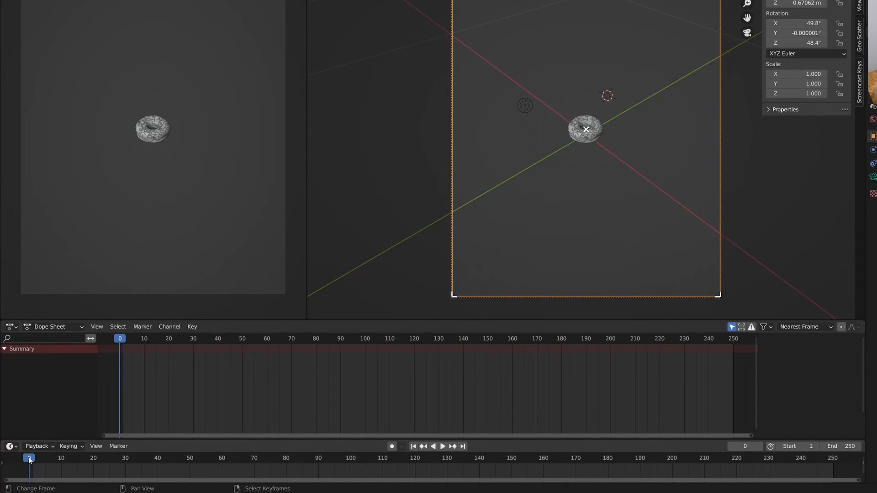
pyautogui.press('Escape')
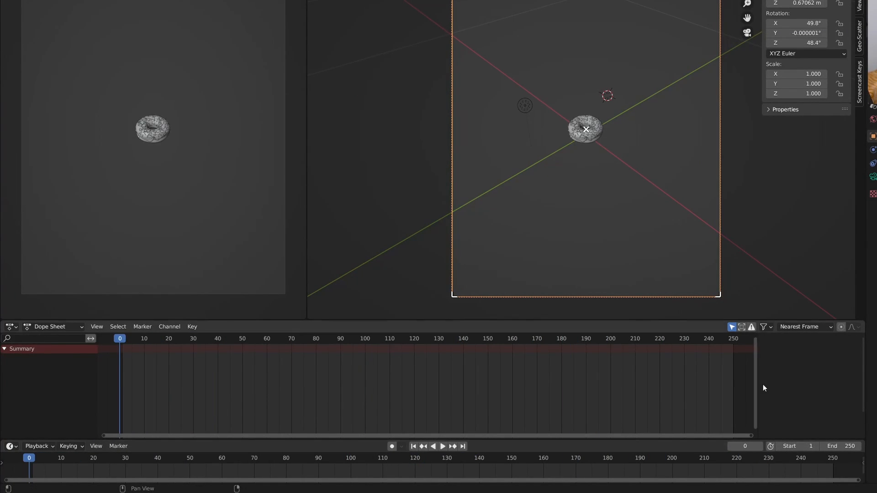
# - Leave the camera view and add a monkey mesh to the scene
pyautogui.moveTo(705, 250); pyautogui.dragTo(712, 179, button='middle')
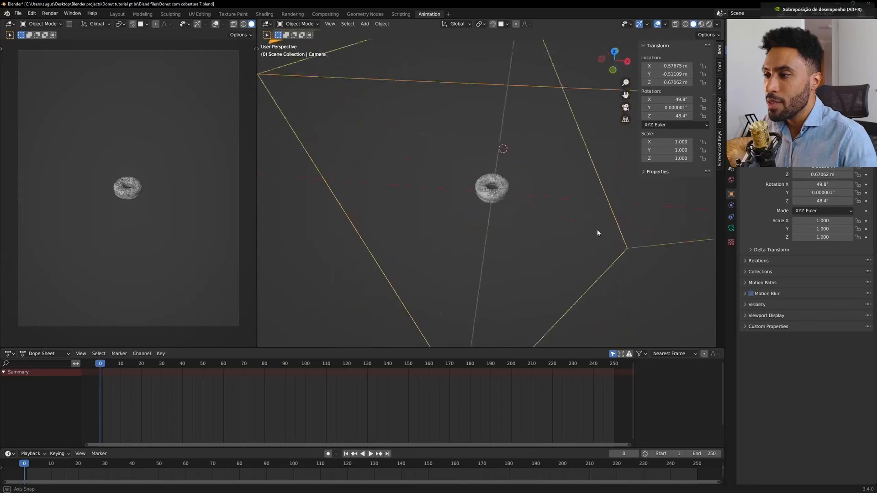
pyautogui.moveTo(598, 233); pyautogui.dragTo(521, 205, button='middle')
pyautogui.scroll(-3, 543, 188)
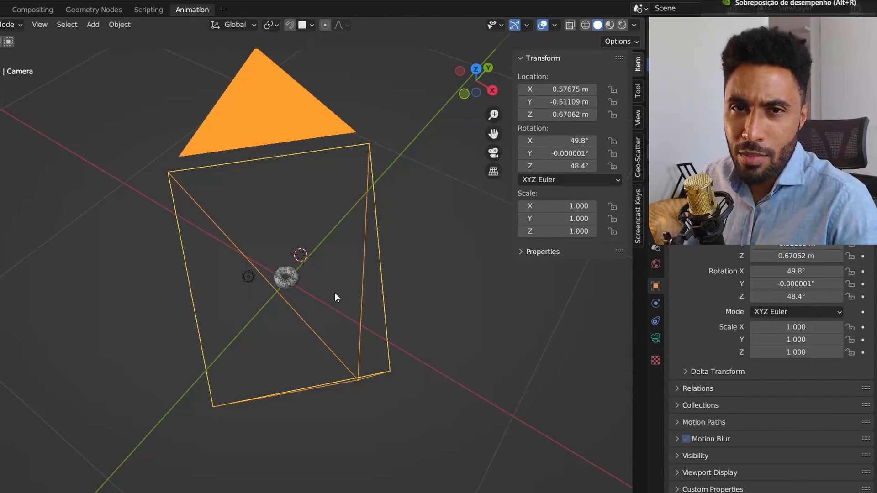
pyautogui.hotkey('shift', 'a')
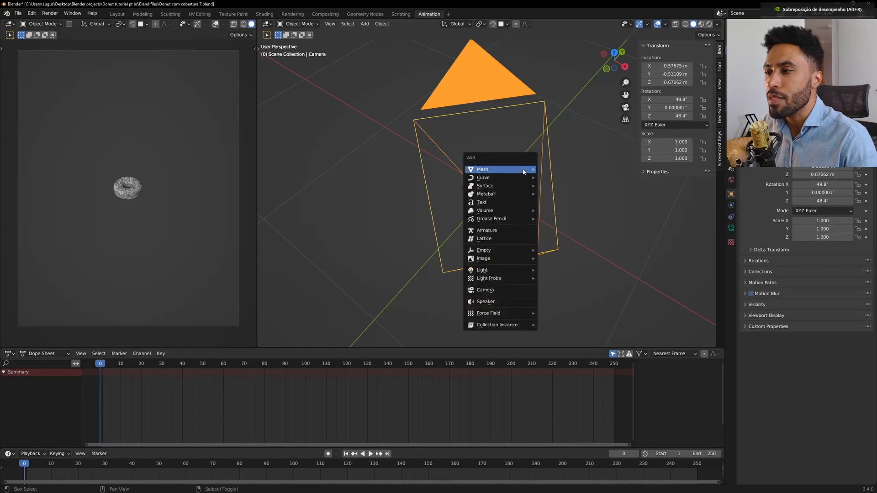
pyautogui.moveTo(523, 172)
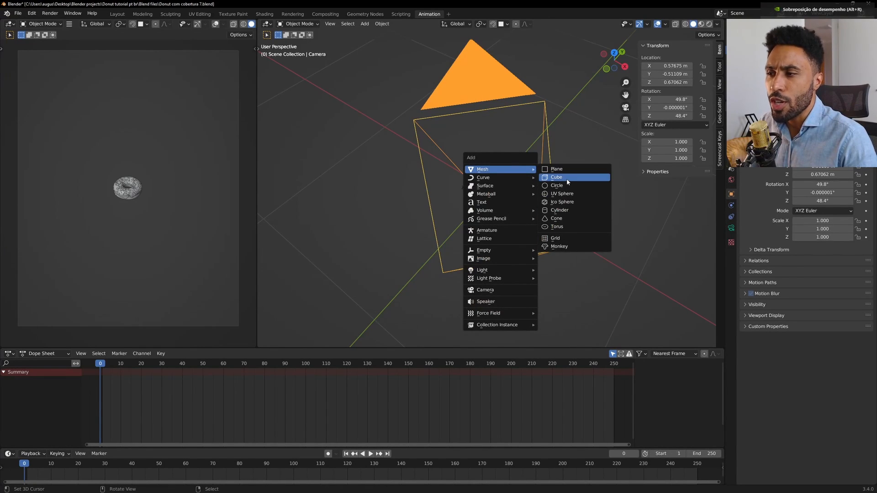
pyautogui.click(561, 247)
pyautogui.scroll(-8, 523, 166)
pyautogui.moveTo(480, 233); pyautogui.dragTo(520, 210, button='middle')
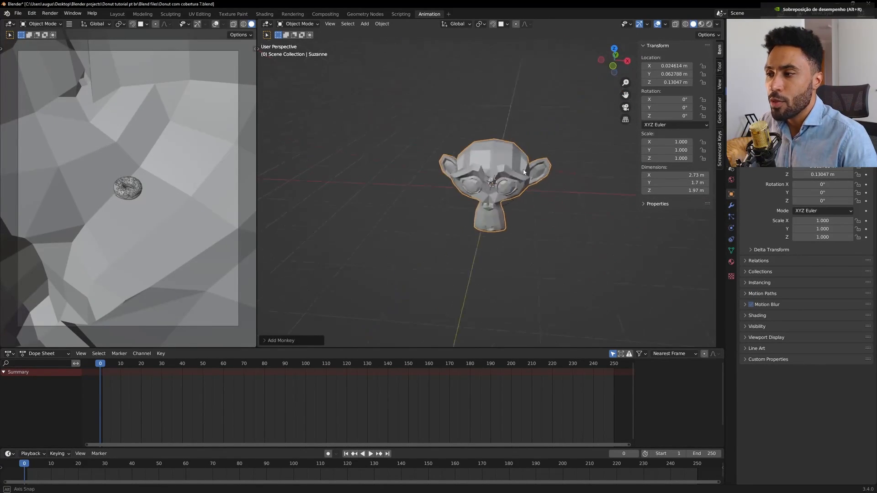
# - Move the monkey to about X -2.14 m, Y 0.90 m, Z 2.04 m and insert a Location keyframe at frame 0
pyautogui.press('g')
pyautogui.click(455, 148)
pyautogui.moveTo(455, 148); pyautogui.dragTo(479, 172, button='middle')
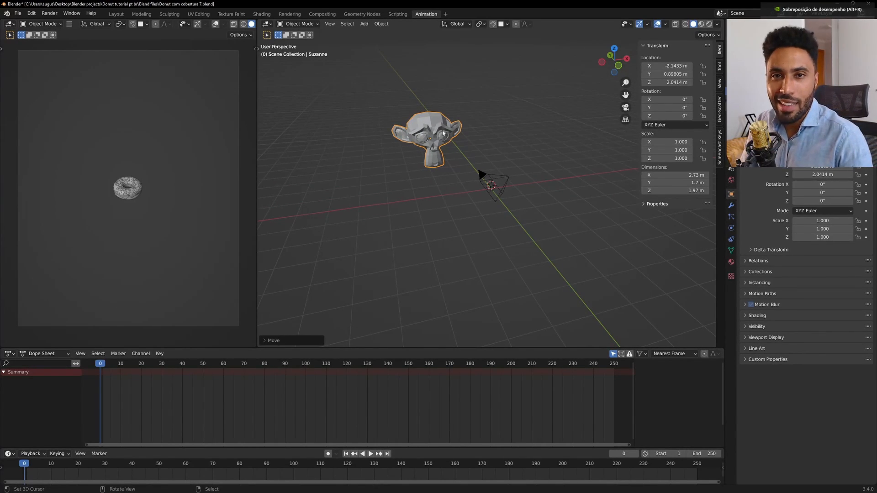
pyautogui.press('i')
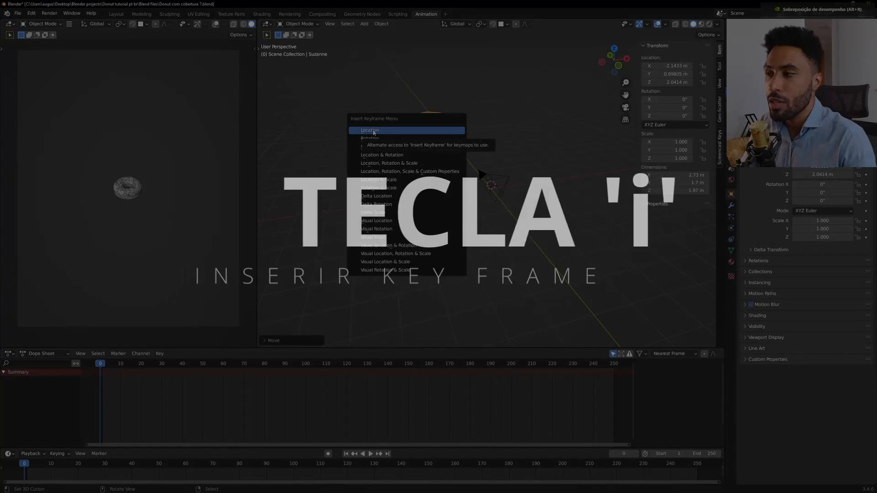
pyautogui.click(373, 131)
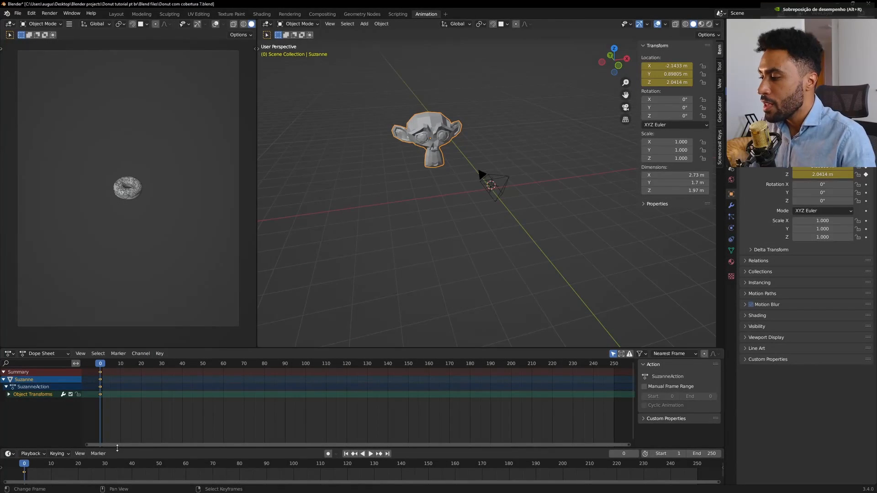
# - At frame 120, move the monkey to about X 4.30 m, Y -1.68 m, Z 1.19 m and insert a Location keyframe
pyautogui.moveTo(46, 449); pyautogui.dragTo(347, 440)
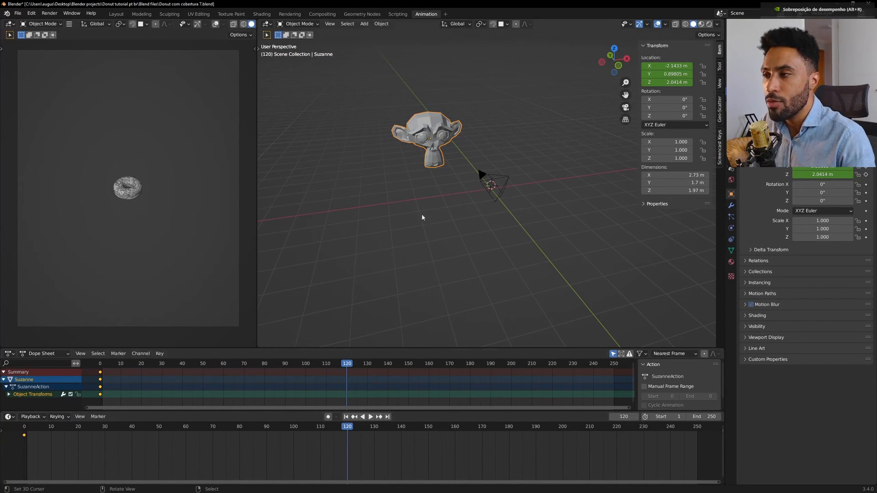
pyautogui.scroll(-2, 422, 218)
pyautogui.press('g')
pyautogui.click(571, 182)
pyautogui.keyDown('shift'); pyautogui.moveTo(571, 182); pyautogui.dragTo(537, 192, button='middle'); pyautogui.keyUp('shift')
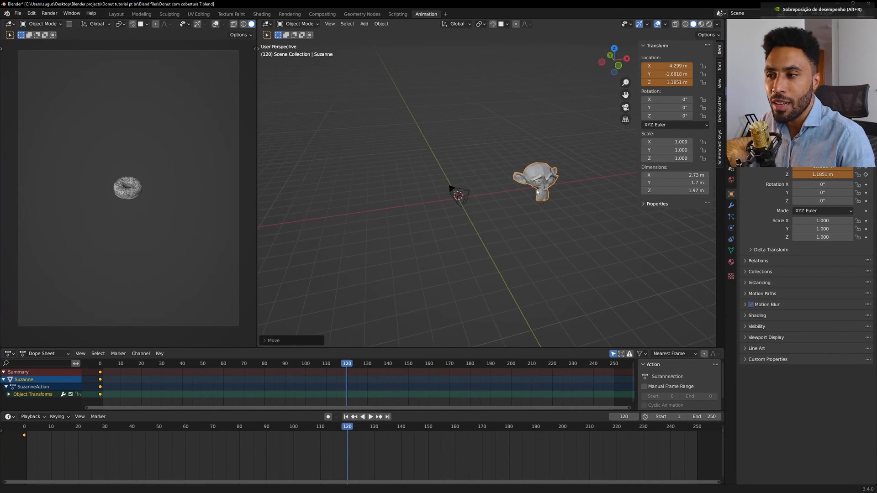
pyautogui.press('i')
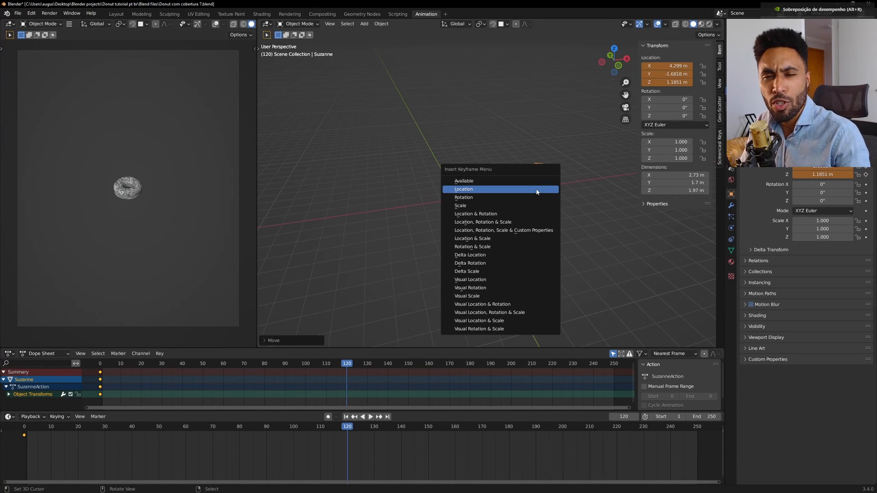
pyautogui.click(537, 192)
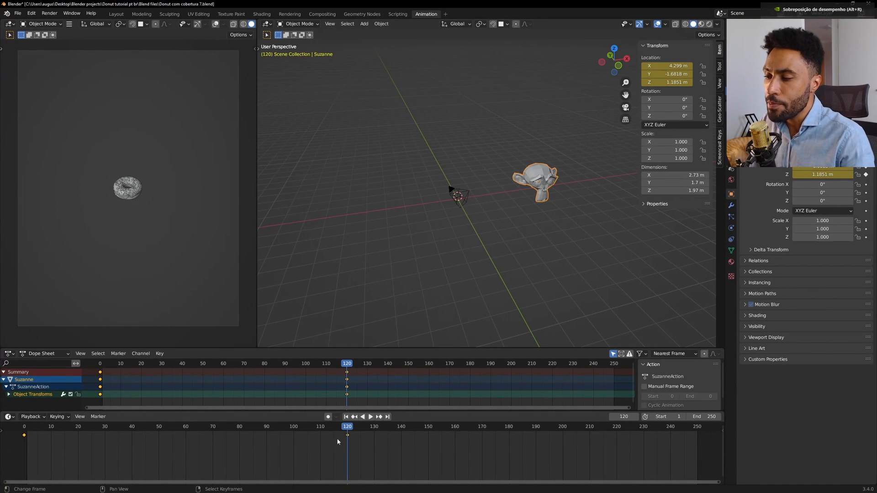
pyautogui.moveTo(338, 442)
pyautogui.mouseDown()
pyautogui.moveTo(12, 428)
pyautogui.moveTo(348, 440)
pyautogui.mouseUp()
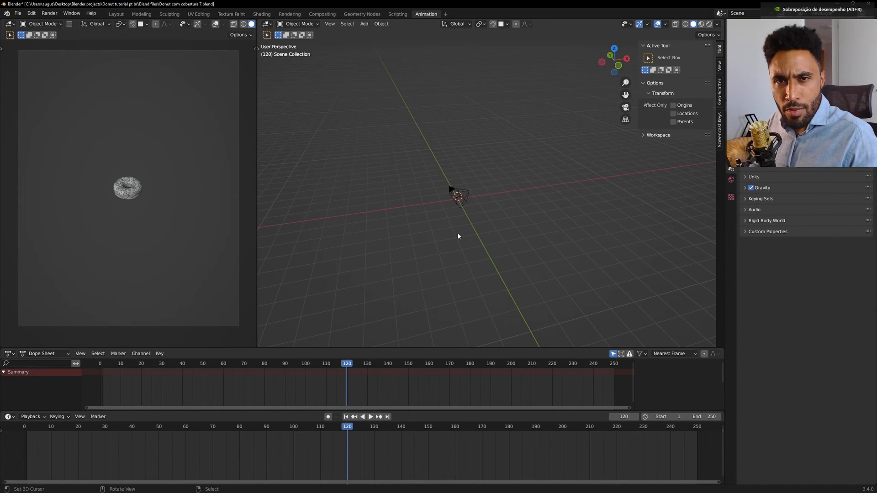
# - Frame the donut in the front orthographic view and align the active camera to that view
pyautogui.press('KP_1')
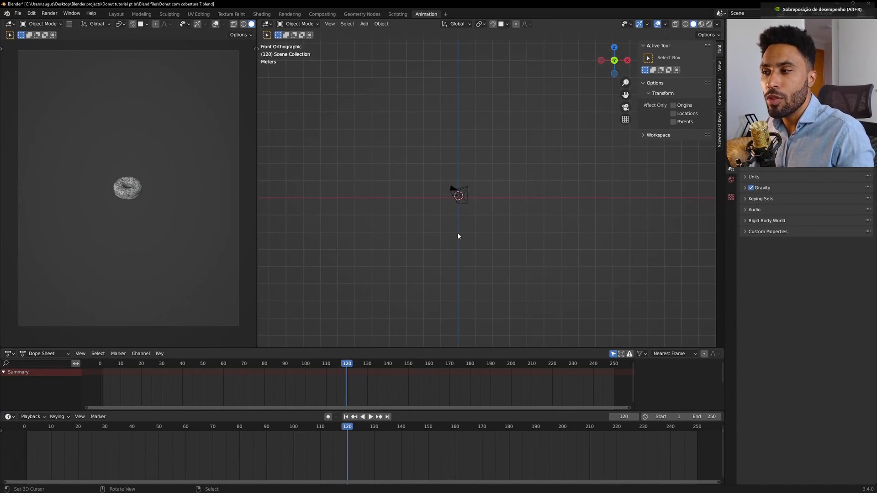
pyautogui.scroll(3, 459, 236)
pyautogui.press('`')
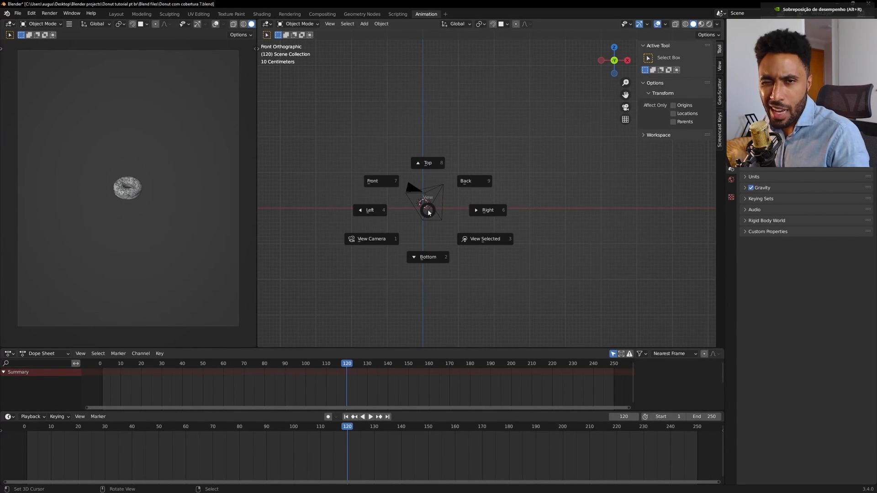
pyautogui.click(391, 186)
pyautogui.scroll(4, 411, 212)
pyautogui.keyDown('shift'); pyautogui.moveTo(412, 212); pyautogui.dragTo(537, 198, button='middle'); pyautogui.keyUp('shift')
pyautogui.scroll(10, 529, 193)
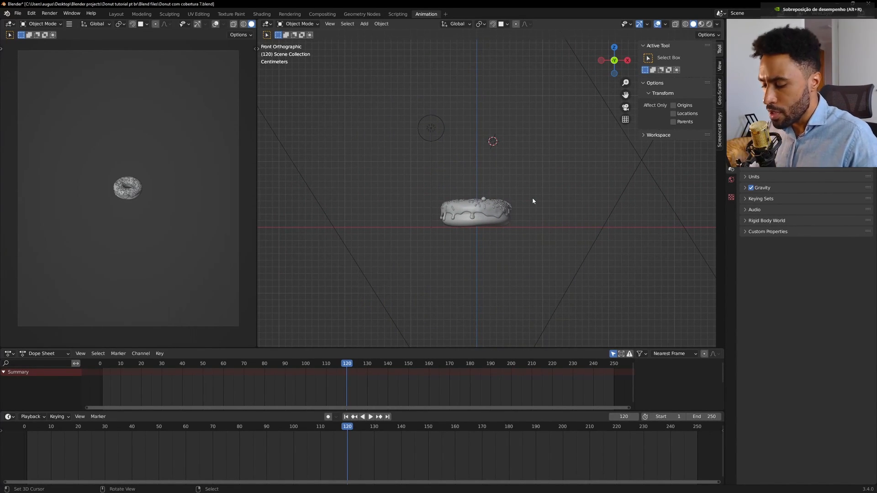
pyautogui.press('ctrl+alt+KP_0')
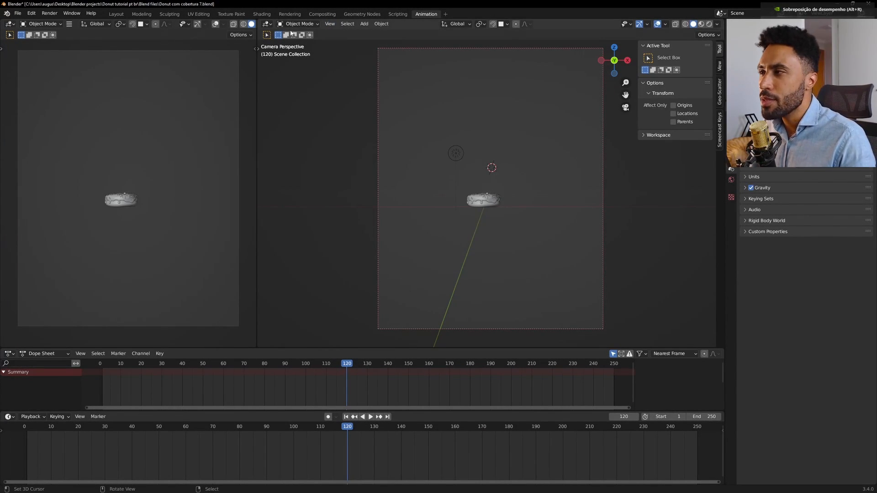
pyautogui.click(329, 23)
pyautogui.moveTo(358, 144)
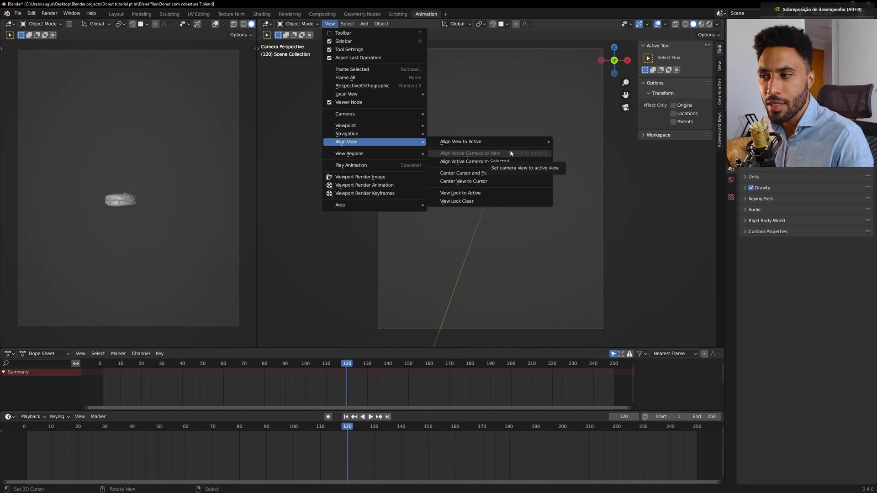
pyautogui.moveTo(583, 253); pyautogui.dragTo(605, 252, button='middle')
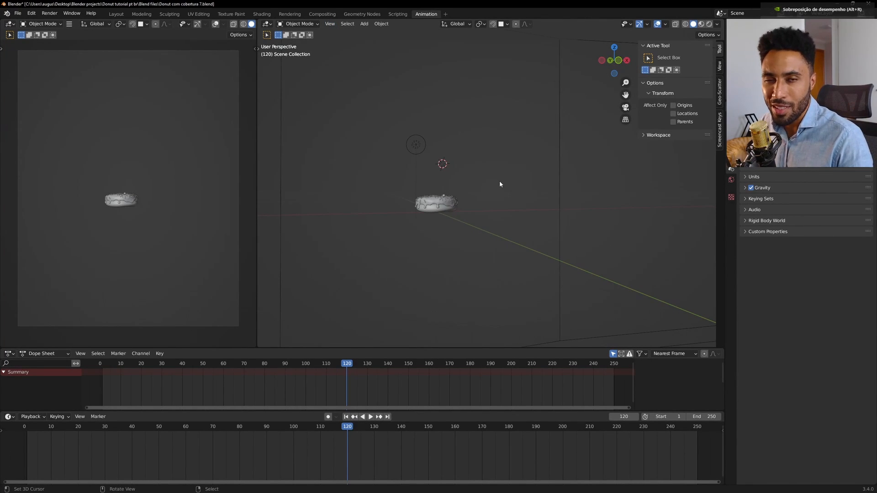
pyautogui.press('KP_0')
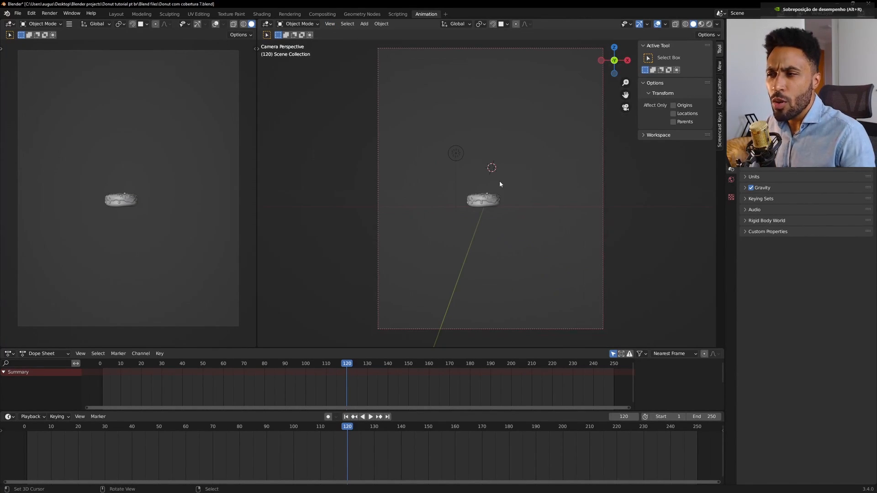
# - Centre the camera horizontally on the donut at about X 0.002 m and bring it closer along its local Z axis to about Y -0.20 m
pyautogui.click(533, 50)
pyautogui.press('g')
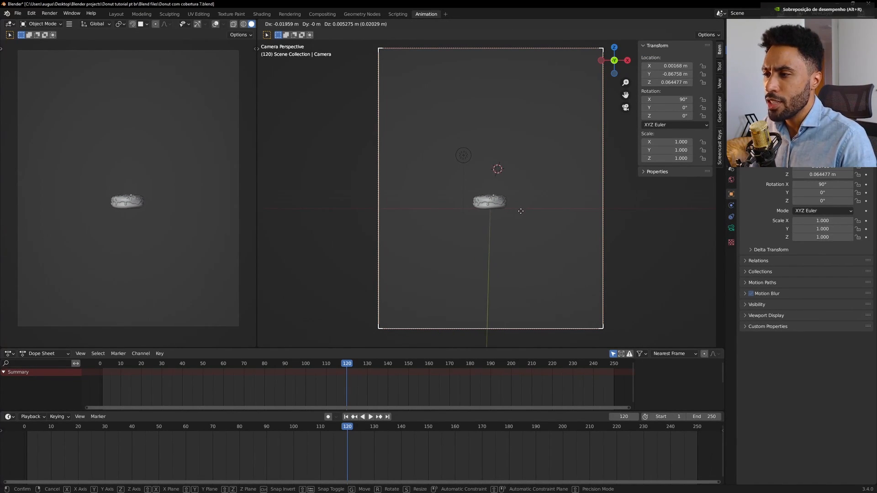
pyautogui.click(521, 211)
pyautogui.press('g')
pyautogui.press('z')
pyautogui.press('z')
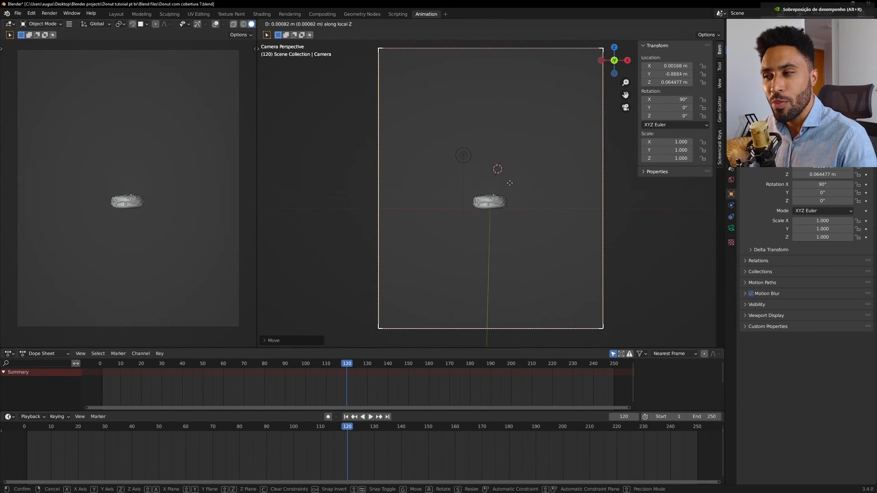
pyautogui.click(519, 314)
# - Lower the camera to about Z 0.029 m and shift it along global X to about -0.0013 m to centre the donut
pyautogui.press('g')
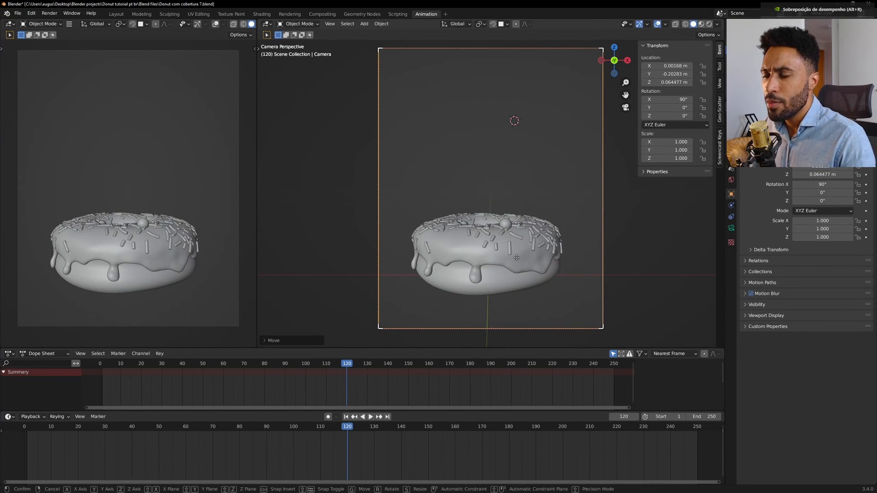
pyautogui.press('z')
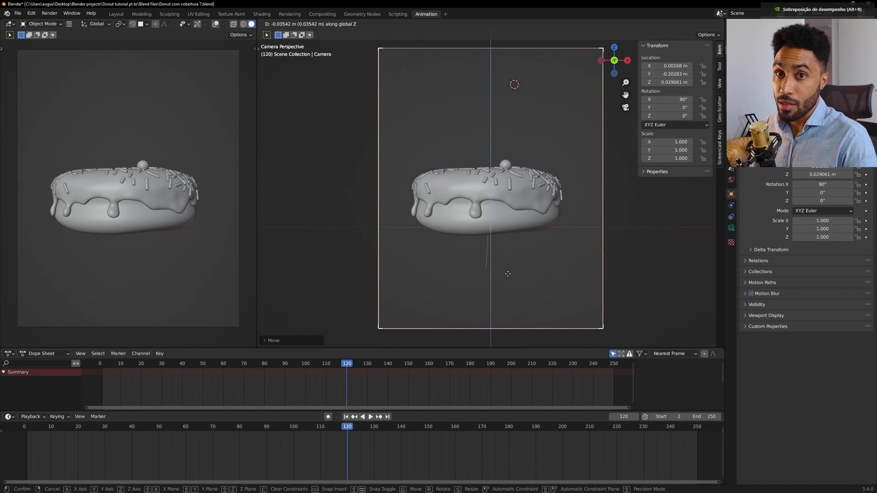
pyautogui.click(508, 273)
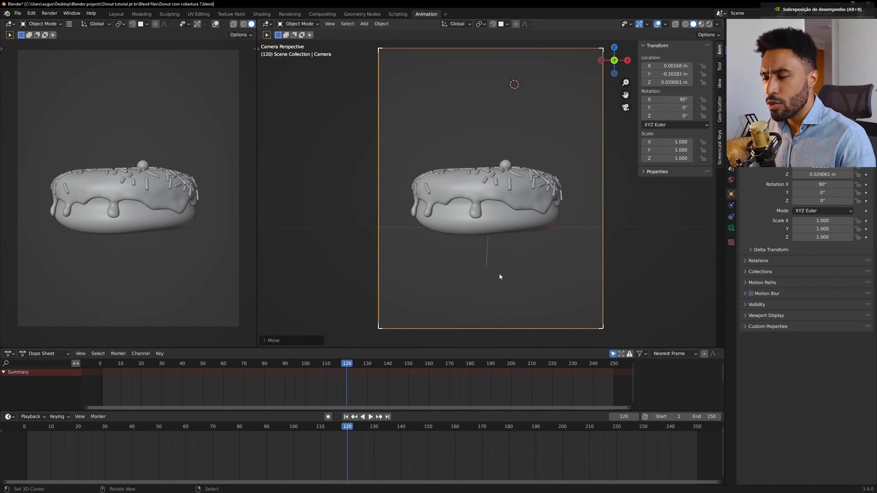
pyautogui.press('g')
pyautogui.press('x')
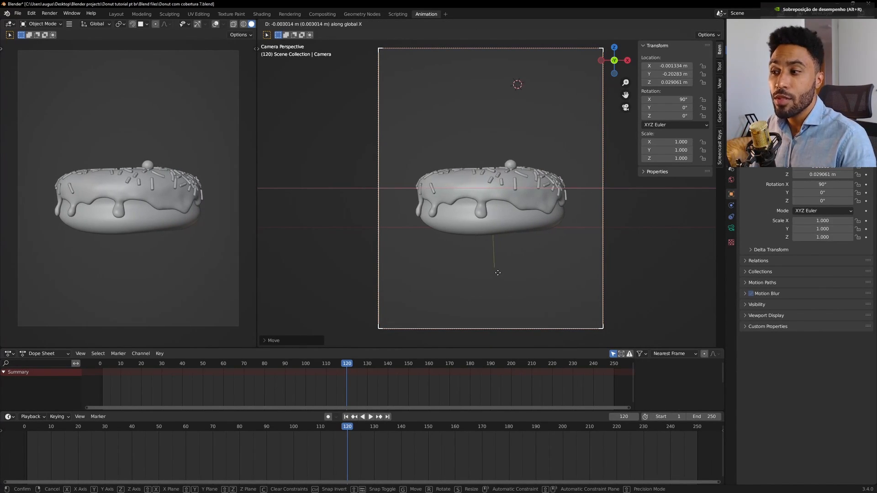
pyautogui.click(497, 271)
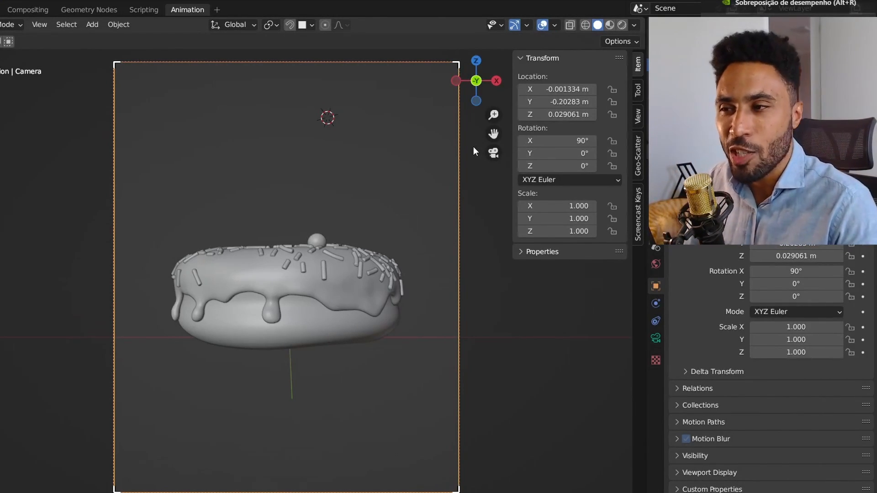
# - Enable the Thirds composition guide in the camera's viewport display settings
pyautogui.press('Home')
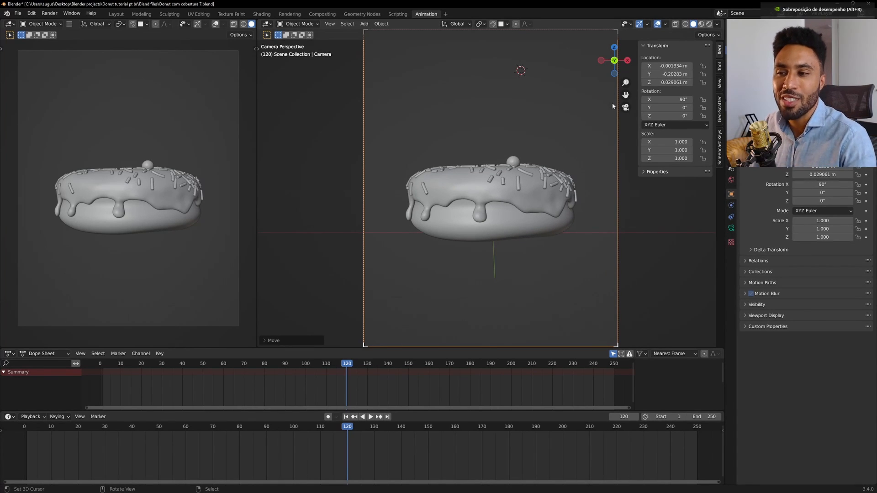
pyautogui.click(731, 229)
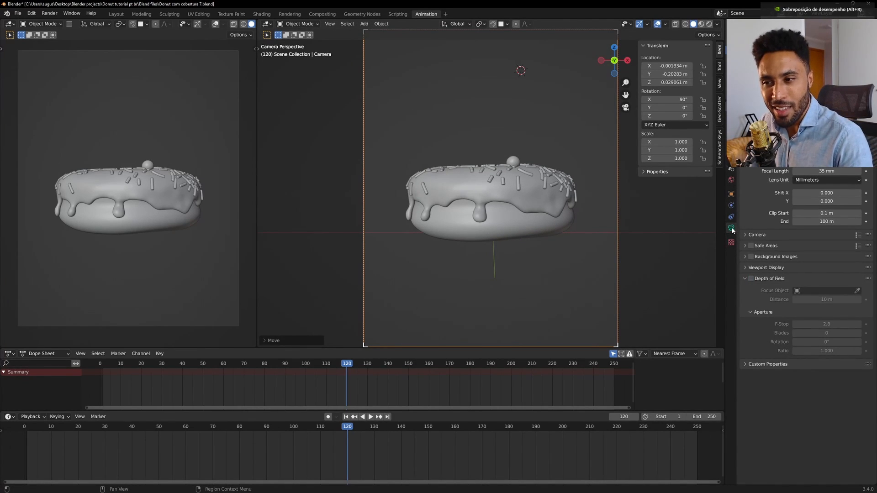
pyautogui.moveTo(481, 151); pyautogui.dragTo(491, 163, button='middle')
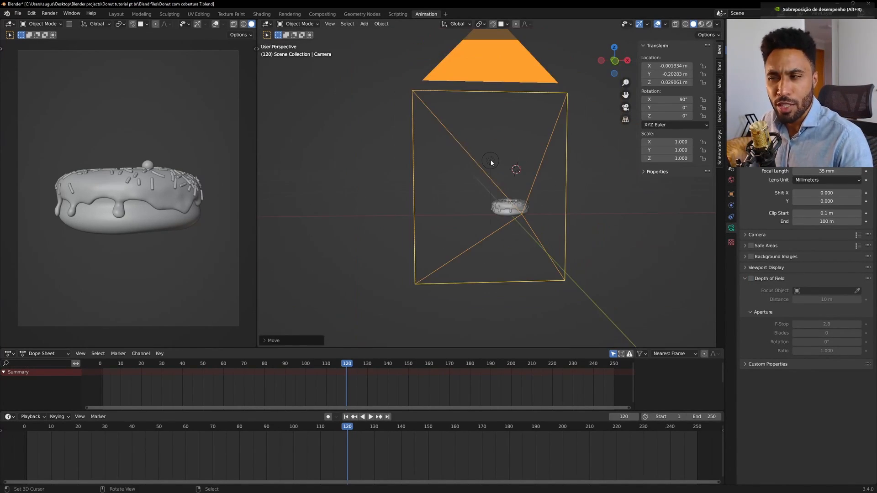
pyautogui.press('KP_0')
pyautogui.scroll(3, 753, 300)
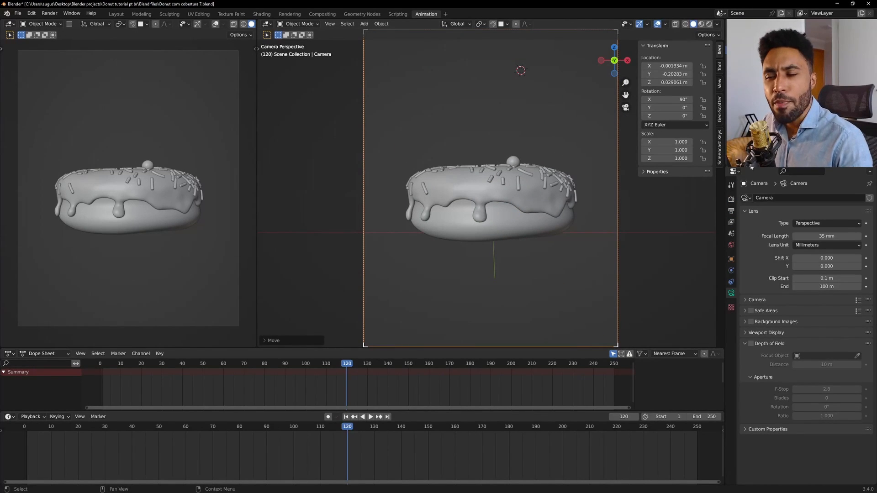
pyautogui.click(765, 333)
pyautogui.click(759, 405)
pyautogui.scroll(-5, 758, 395)
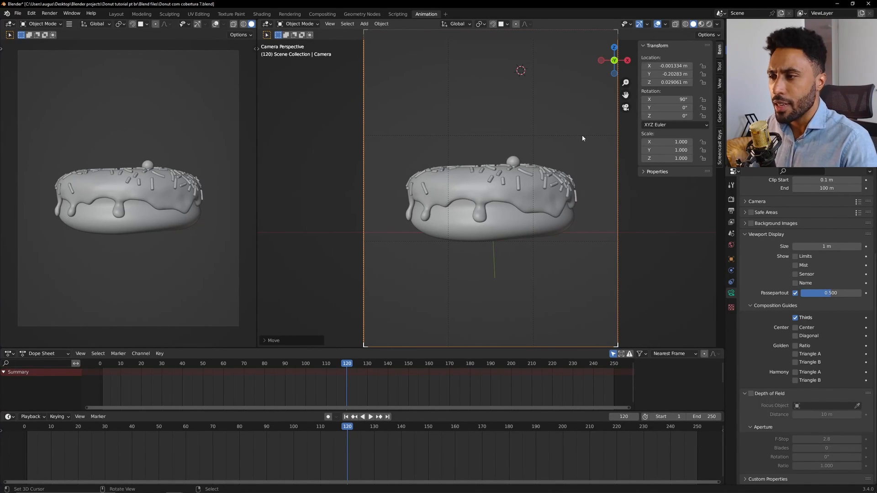
# - Lower the camera to about Z 0.024 m and shift it slightly along negative global X to centre the donut on the thirds guides
pyautogui.press('g')
pyautogui.press('z')
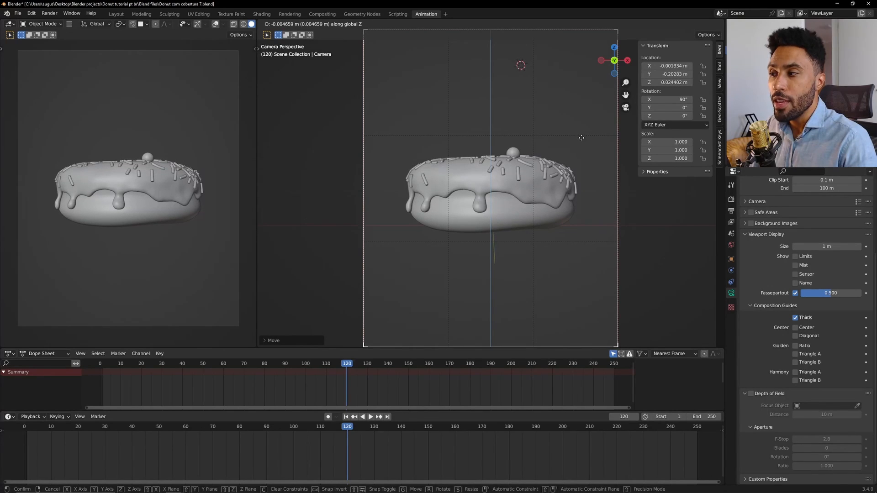
pyautogui.press('x')
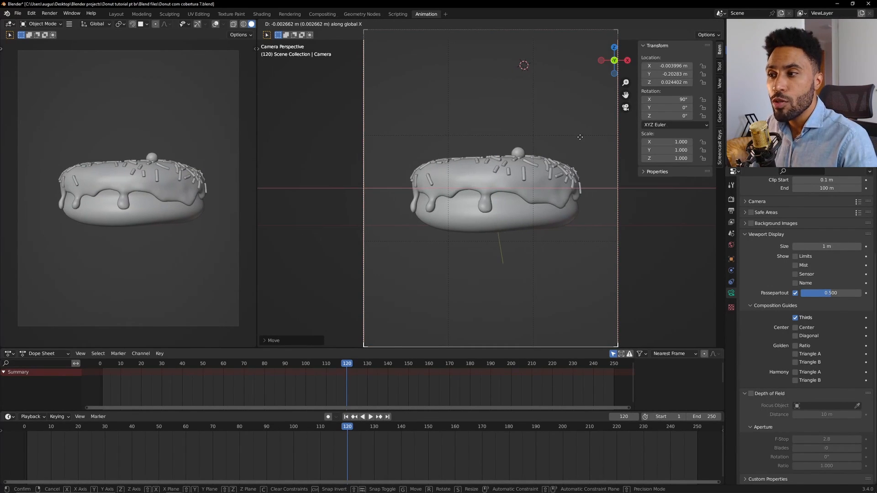
pyautogui.click(580, 137)
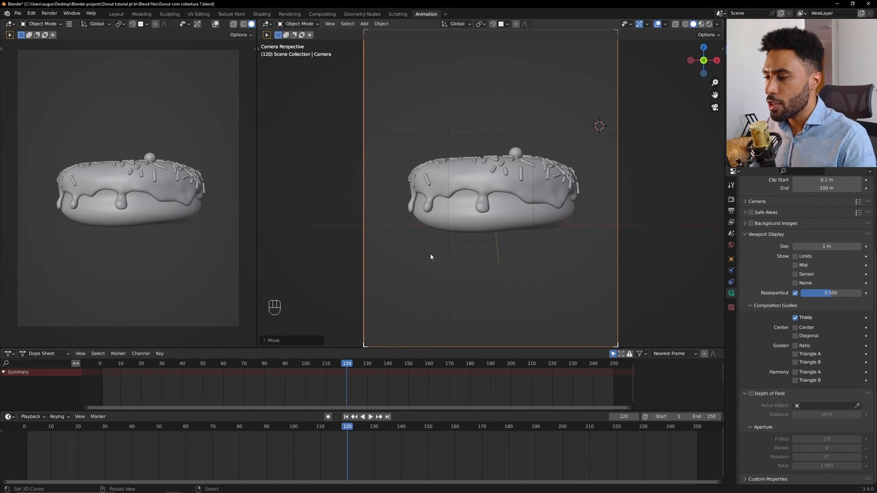
# - Reduce the height of the bottom timeline and change the small camera viewport to a Graph Editor
pyautogui.moveTo(317, 411); pyautogui.dragTo(315, 438)
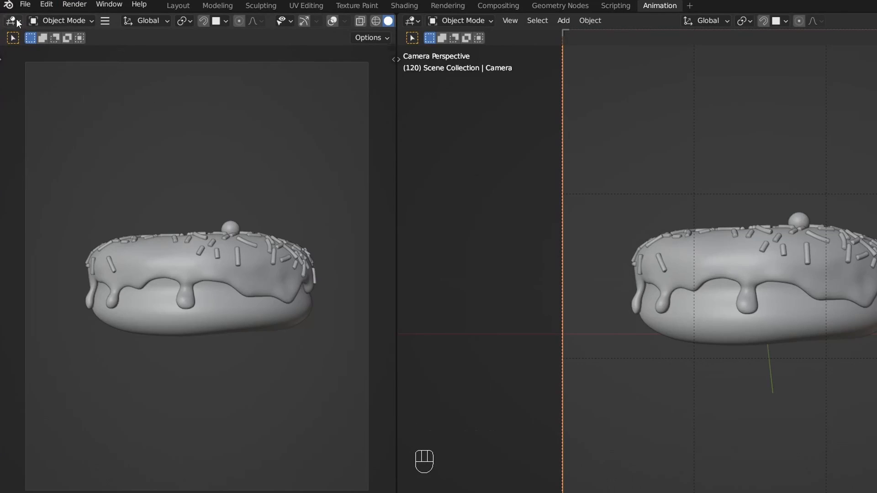
pyautogui.click(12, 21)
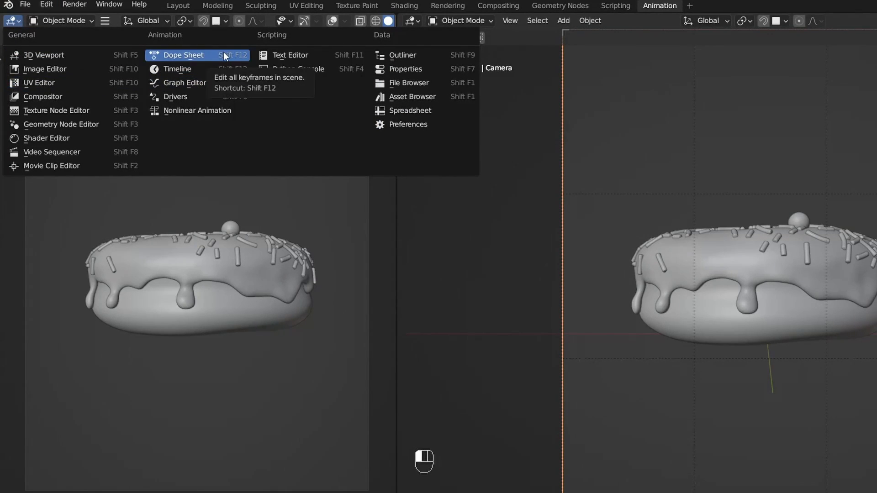
pyautogui.click(194, 83)
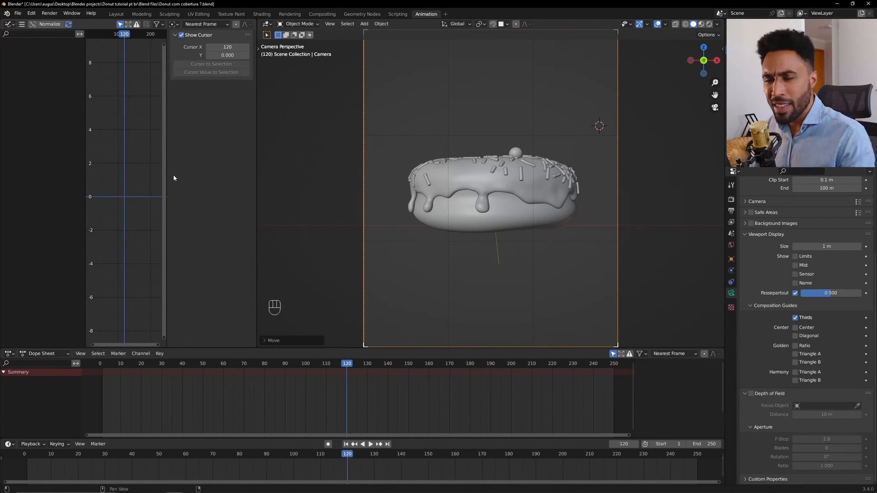
# - Hide the Graph Editor's sidebar and scrub the playhead to frame 127
pyautogui.moveTo(166, 173); pyautogui.dragTo(248, 173)
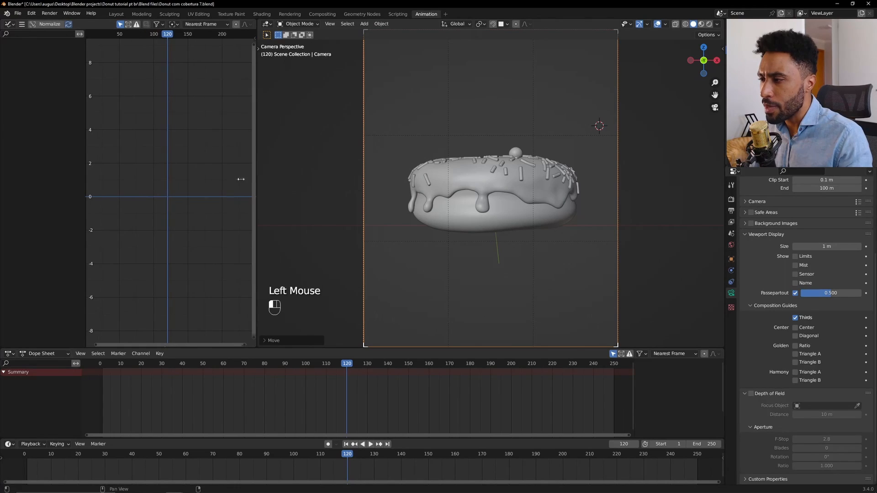
pyautogui.press('n')
pyautogui.press('n')
pyautogui.press('n')
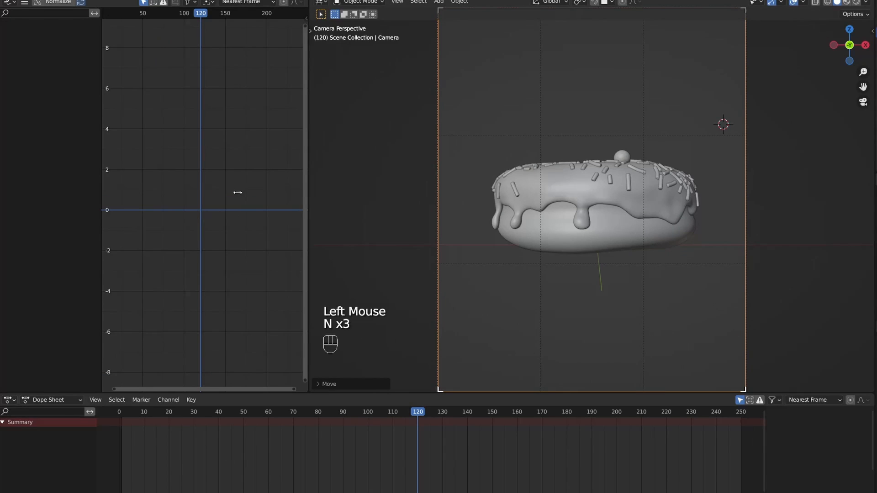
pyautogui.click(232, 203)
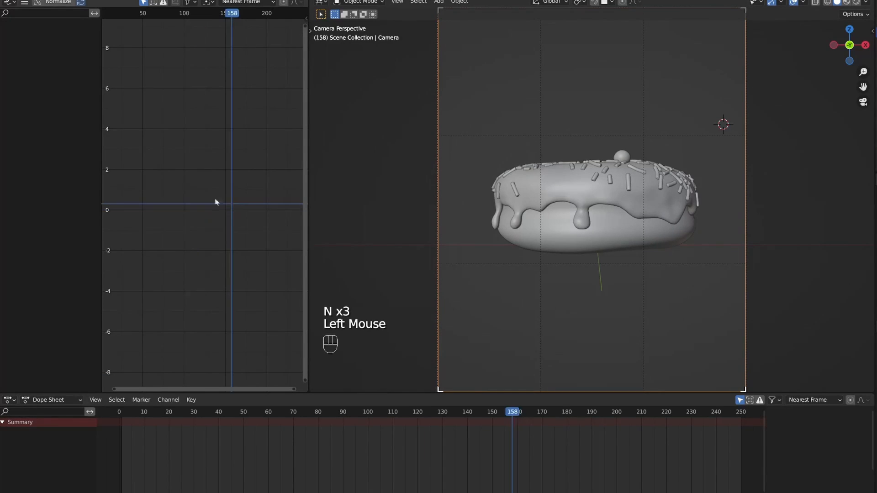
pyautogui.moveTo(215, 193); pyautogui.dragTo(208, 231)
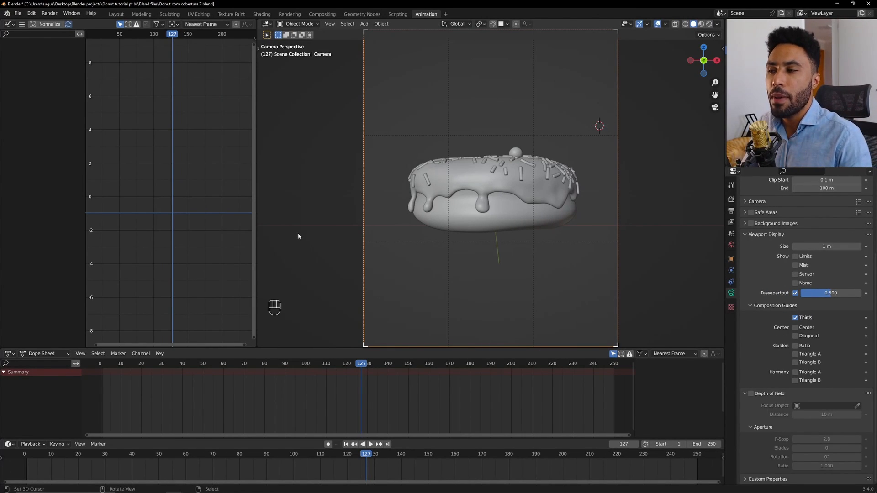
# - Try rotating the Donut base and the Cobertura icing one at a time, cancelling each rotation
pyautogui.rightClick(491, 227)
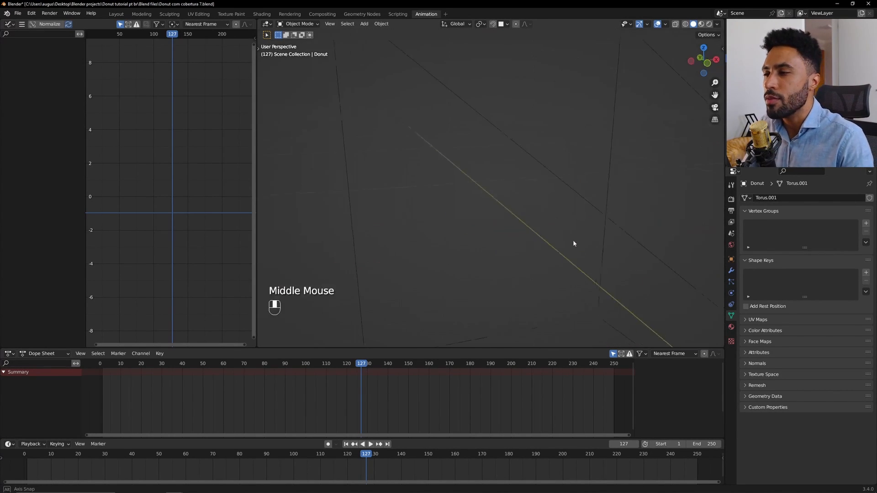
pyautogui.moveTo(572, 240); pyautogui.dragTo(578, 245, button='middle')
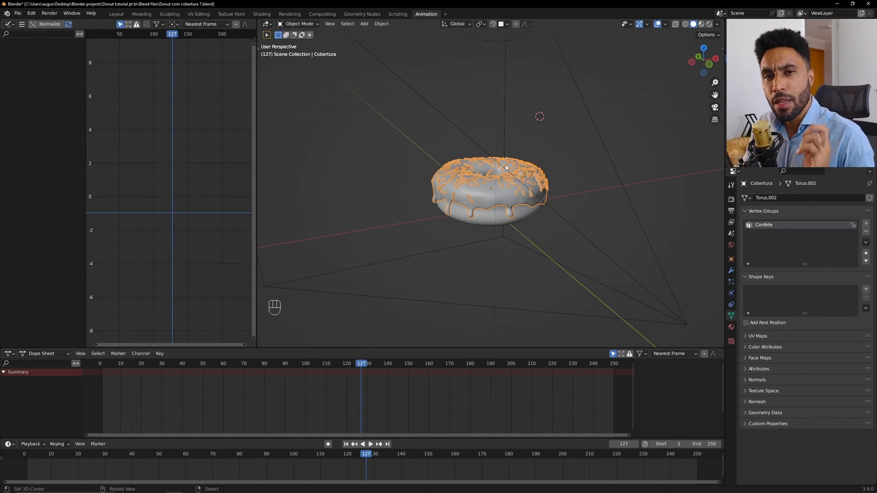
pyautogui.hotkey('alt', 'a')
pyautogui.rightClick(498, 220)
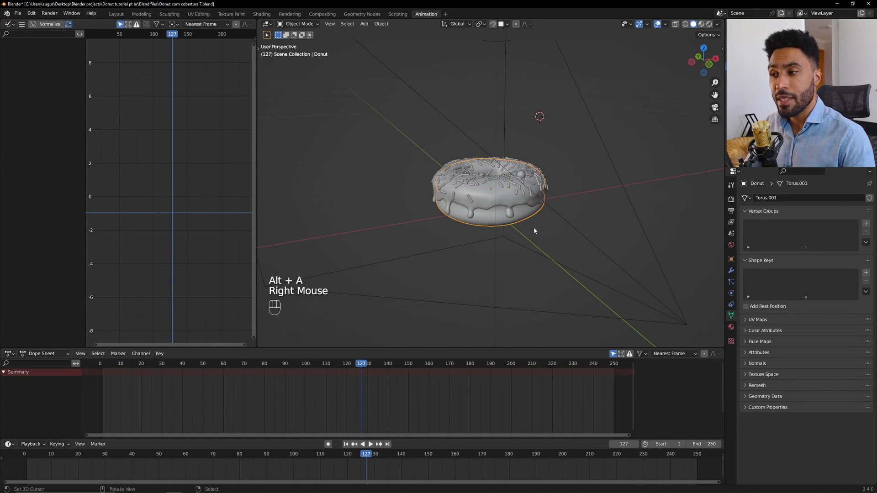
pyautogui.press('r')
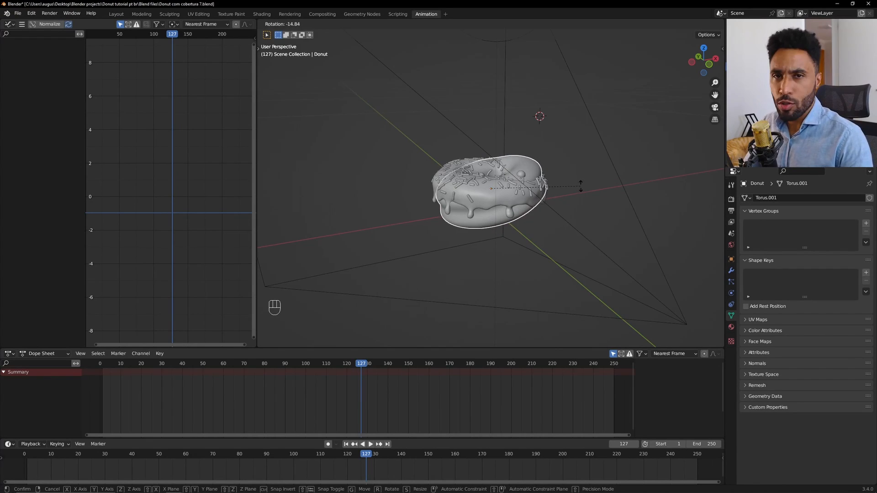
pyautogui.rightClick(557, 187)
pyautogui.rightClick(534, 185)
pyautogui.press('r')
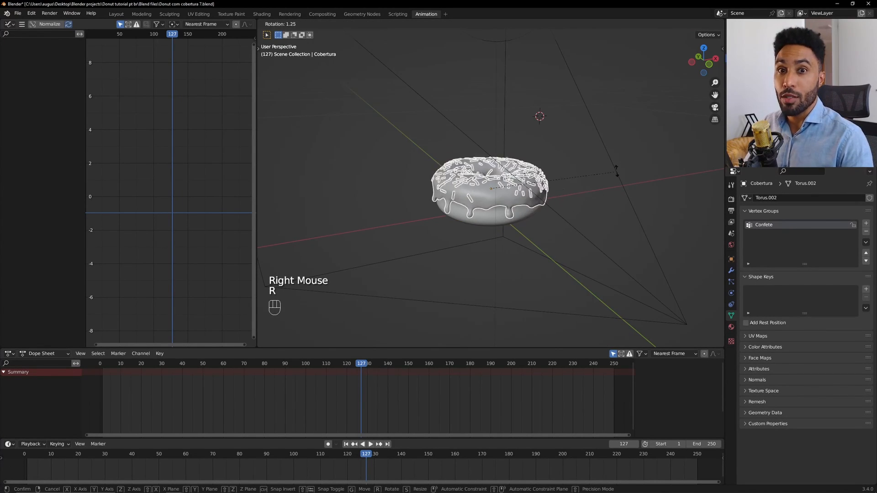
pyautogui.rightClick(526, 184)
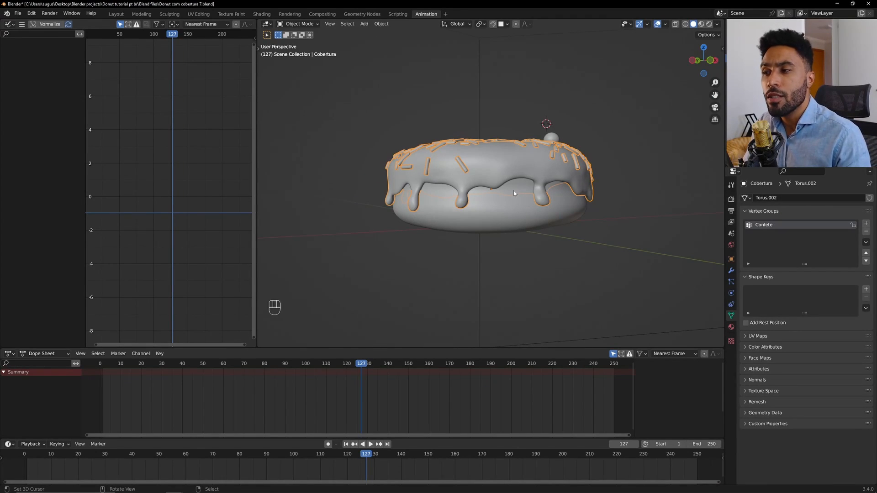
# - Parent the Cobertura icing to the Donut base with the Object (Keep Transform) option
pyautogui.rightClick(516, 223)
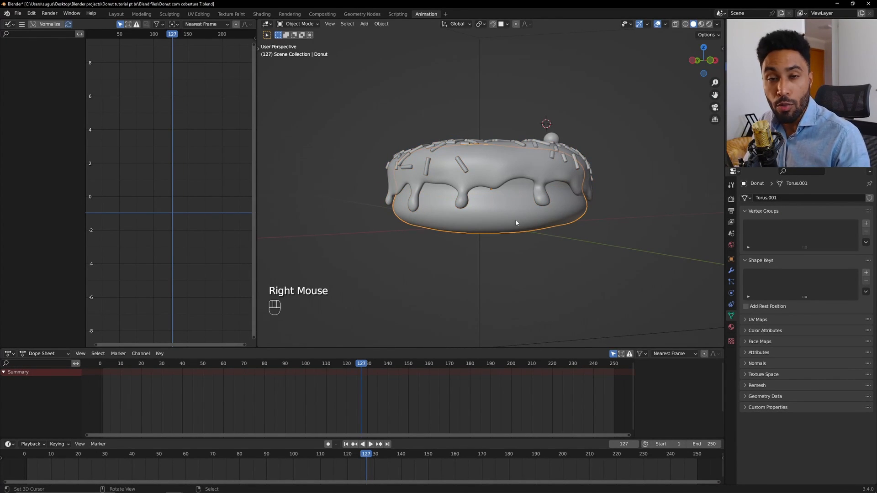
pyautogui.rightClick(510, 167)
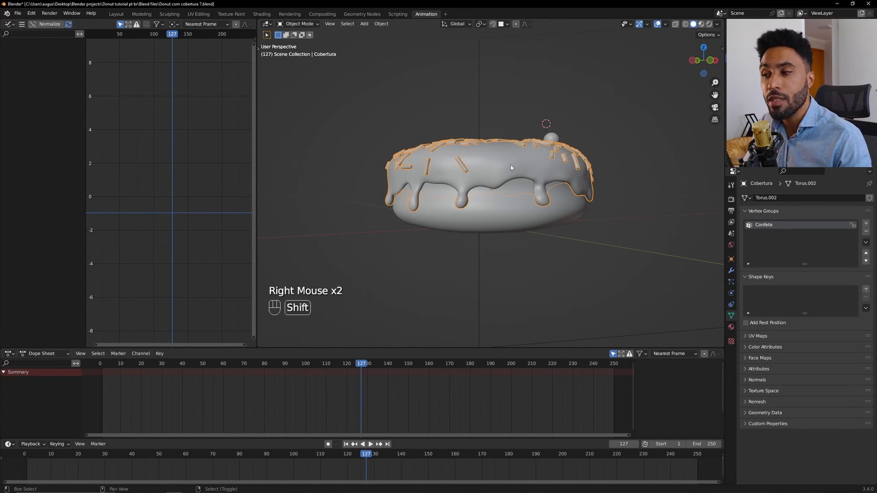
pyautogui.keyDown('shift'); pyautogui.rightClick(505, 219); pyautogui.keyUp('shift')
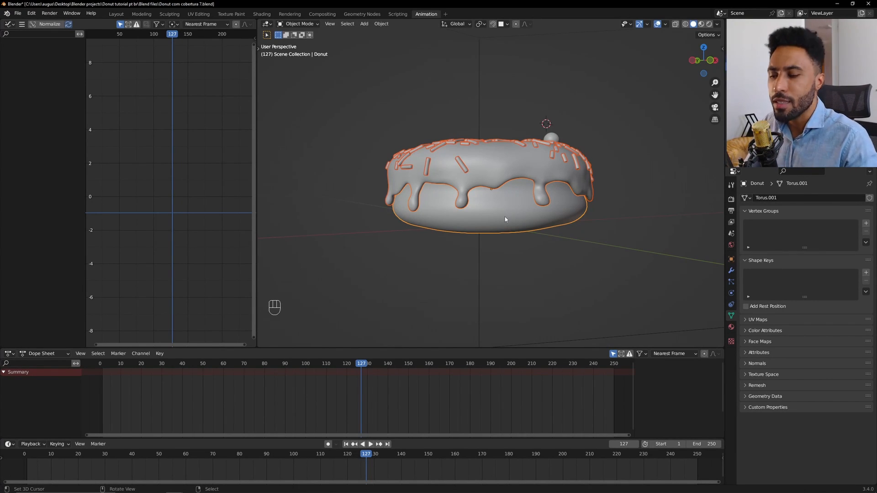
pyautogui.press('ctrl')
pyautogui.hotkey('ctrl', 'p')
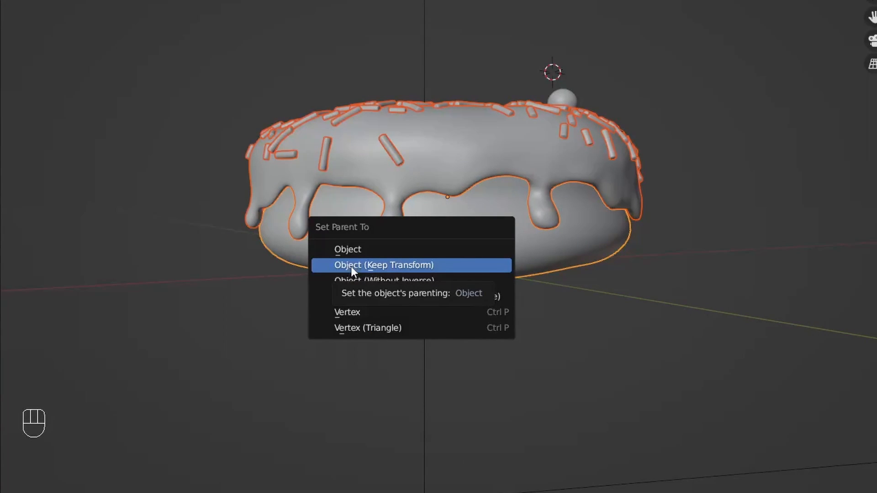
pyautogui.click(399, 267)
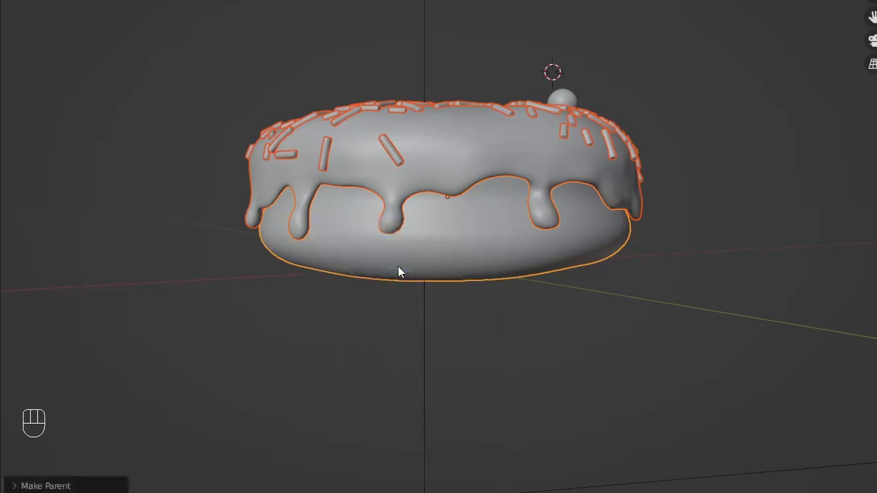
# - Test the parenting by rotating the Donut base from two viewing angles, cancelling each rotation
pyautogui.rightClick(532, 223)
pyautogui.press('r')
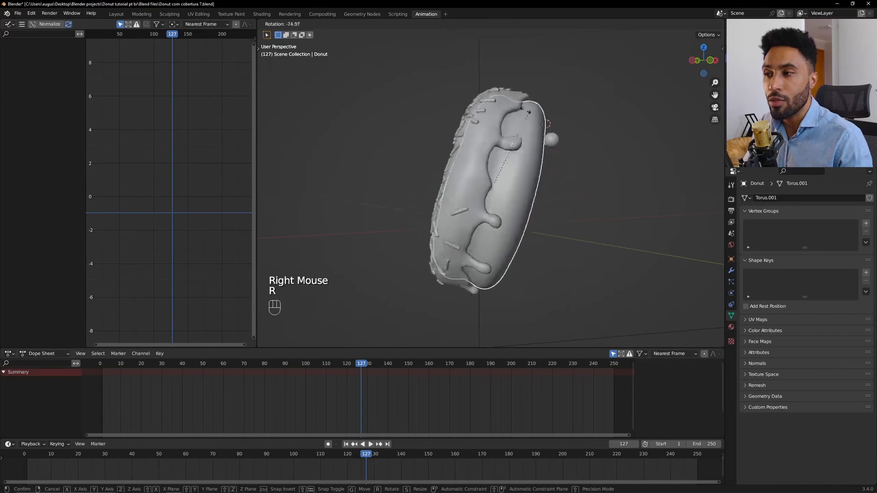
pyautogui.rightClick(558, 177)
pyautogui.moveTo(558, 177); pyautogui.dragTo(587, 200, button='middle')
pyautogui.press('r')
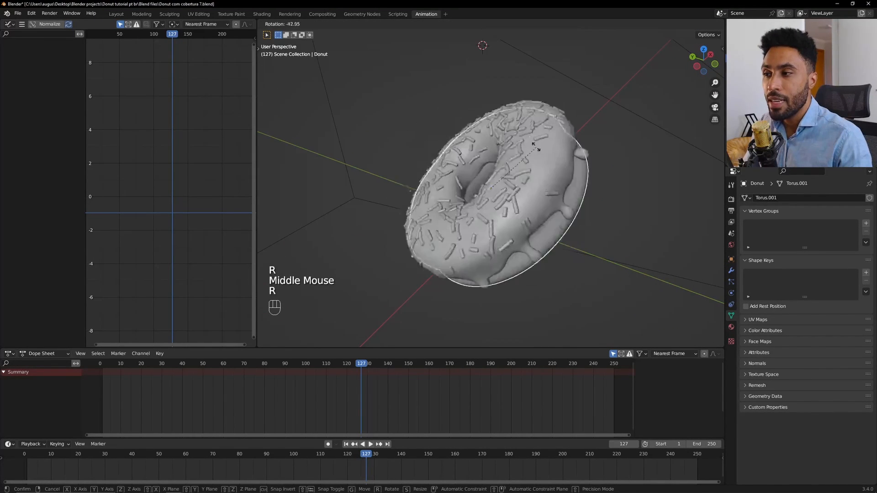
pyautogui.rightClick(552, 193)
# - Move the Cobertura icing well above the donut to examine the dashed relationship line between them
pyautogui.rightClick(552, 193)
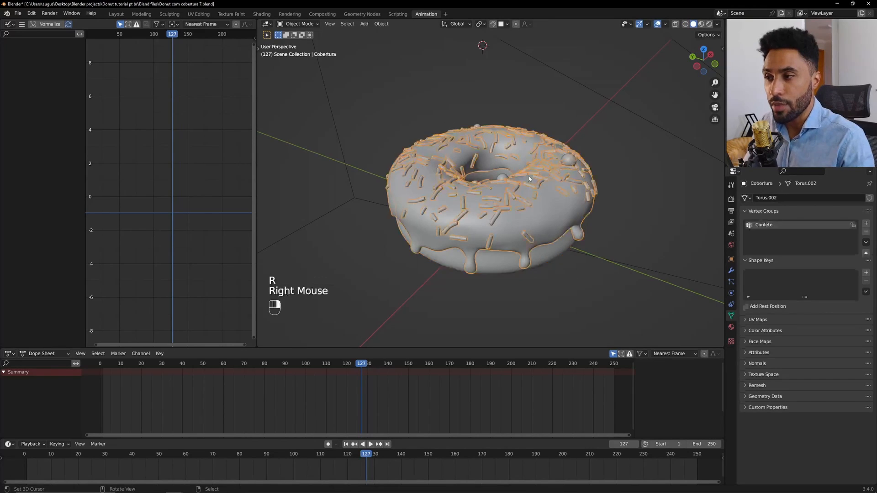
pyautogui.moveTo(552, 193); pyautogui.dragTo(535, 221, button='middle')
pyautogui.press('g')
pyautogui.rightClick(576, 166)
pyautogui.scroll(-1, 546, 193)
pyautogui.scroll(2, 536, 222)
pyautogui.press('g')
pyautogui.click(510, 130)
pyautogui.scroll(1, 510, 130)
pyautogui.scroll(1, 510, 131)
pyautogui.keyDown('shift'); pyautogui.moveTo(510, 131); pyautogui.dragTo(476, 157, button='middle'); pyautogui.keyUp('shift')
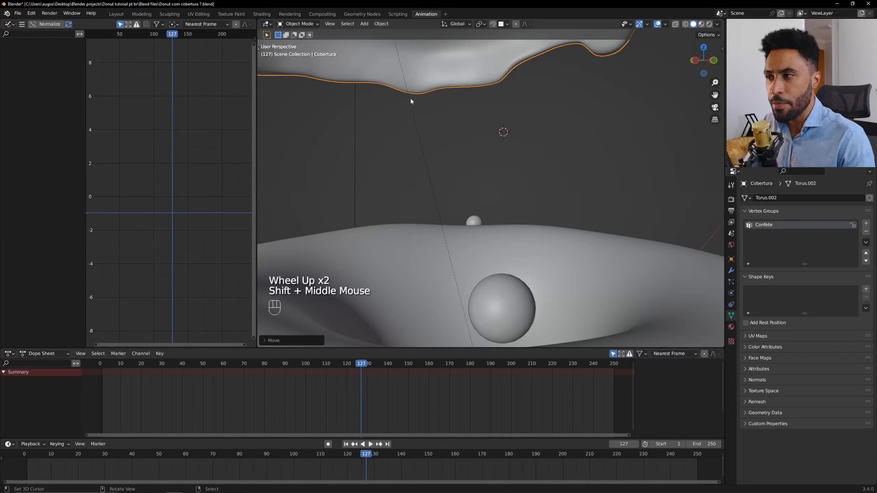
# - Look up the Relationship Lines option in the viewport overlays and undo the icing's move
pyautogui.click(665, 24)
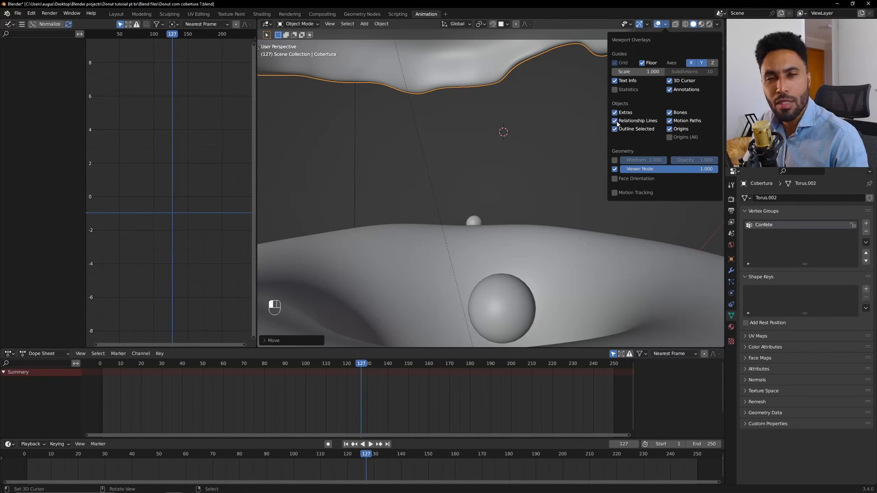
pyautogui.scroll(-2, 501, 141)
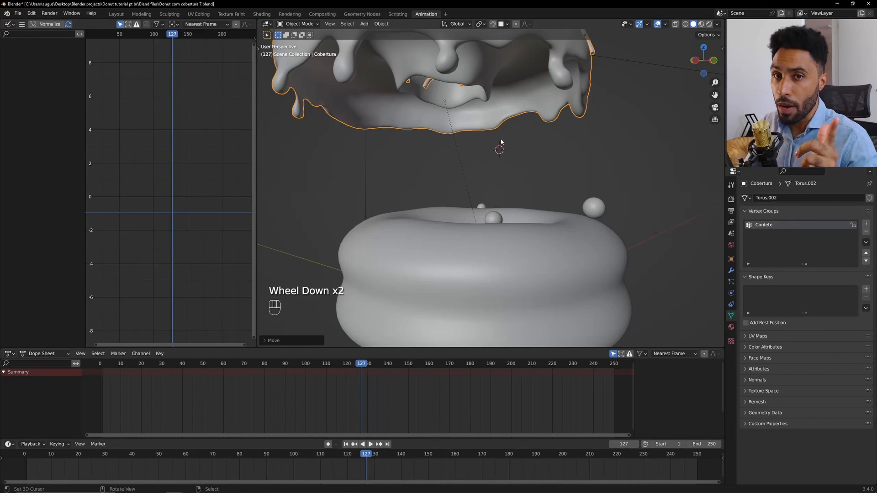
pyautogui.hotkey('ctrl', 'z')
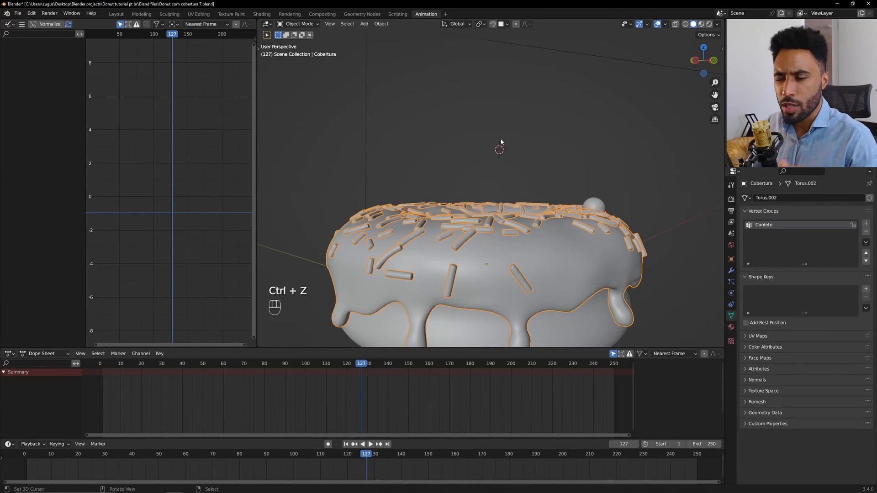
# - Select the three M&Ms spheres on top of the donut icing and try a move, cancelling it
pyautogui.scroll(-2, 503, 147)
pyautogui.moveTo(503, 147); pyautogui.dragTo(504, 196, button='middle')
pyautogui.scroll(2, 504, 195)
pyautogui.rightClick(562, 218)
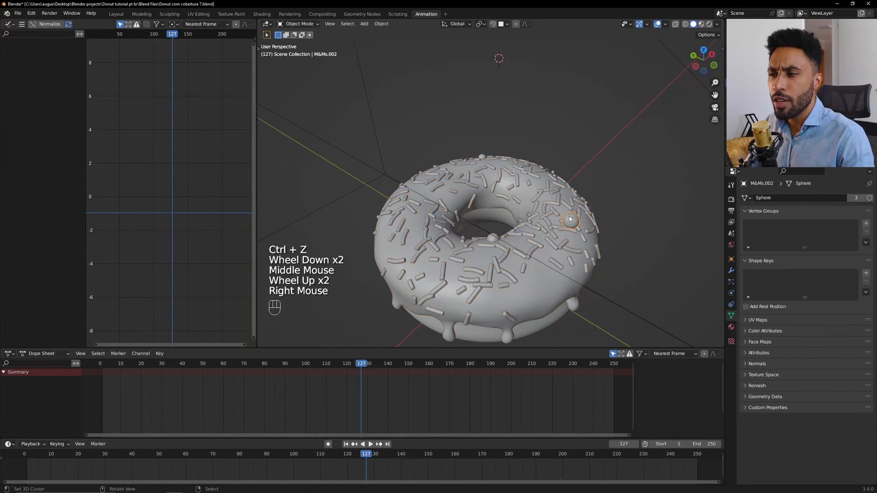
pyautogui.keyDown('shift'); pyautogui.rightClick(492, 240); pyautogui.keyUp('shift')
pyautogui.keyDown('shift'); pyautogui.rightClick(482, 157); pyautogui.keyUp('shift')
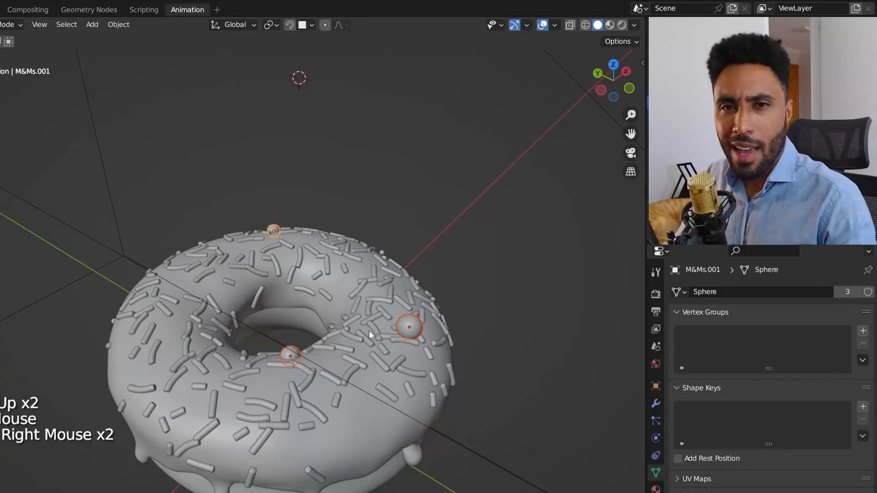
pyautogui.press('g')
pyautogui.rightClick(344, 350)
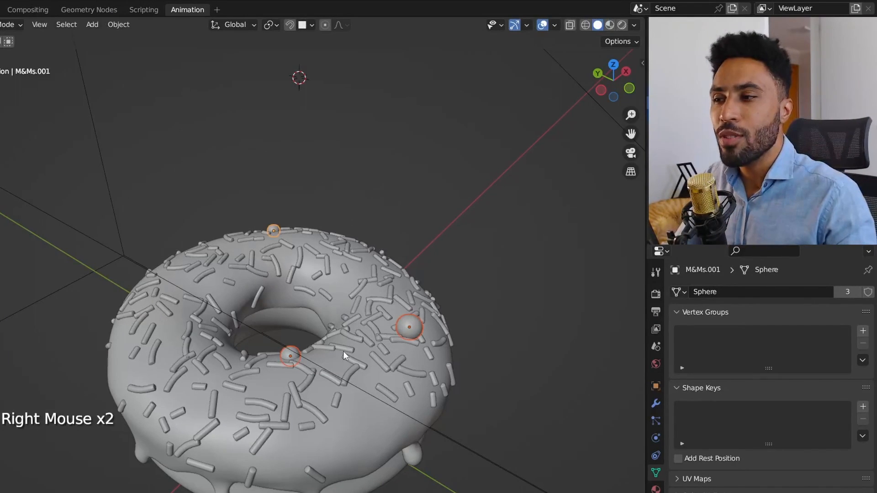
pyautogui.scroll(-1, 344, 352)
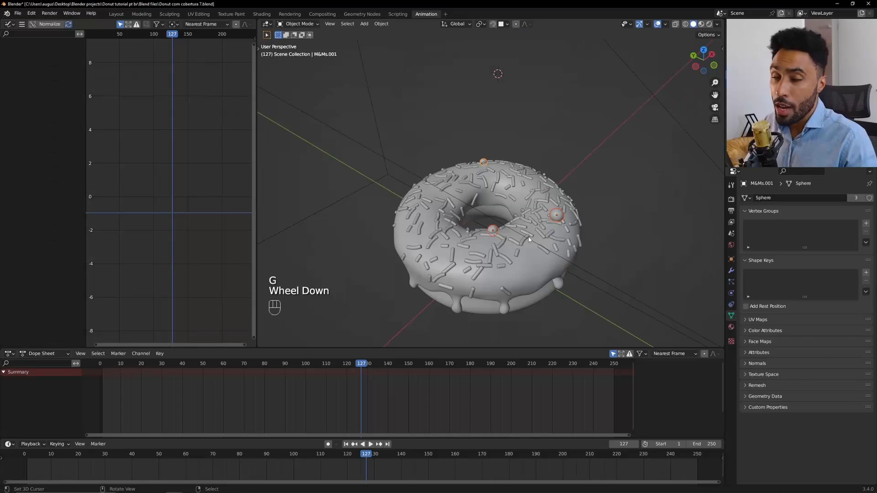
pyautogui.moveTo(524, 242); pyautogui.dragTo(543, 292, button='middle')
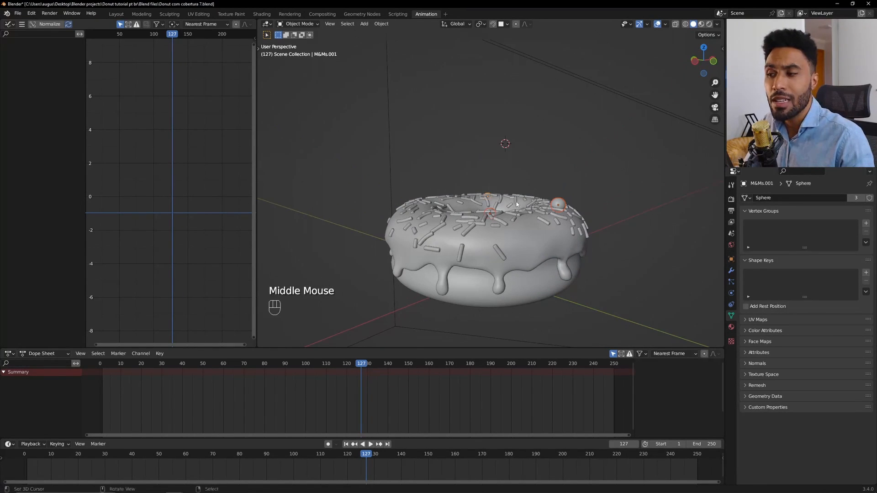
pyautogui.keyDown('shift'); pyautogui.rightClick(545, 294); pyautogui.keyUp('shift')
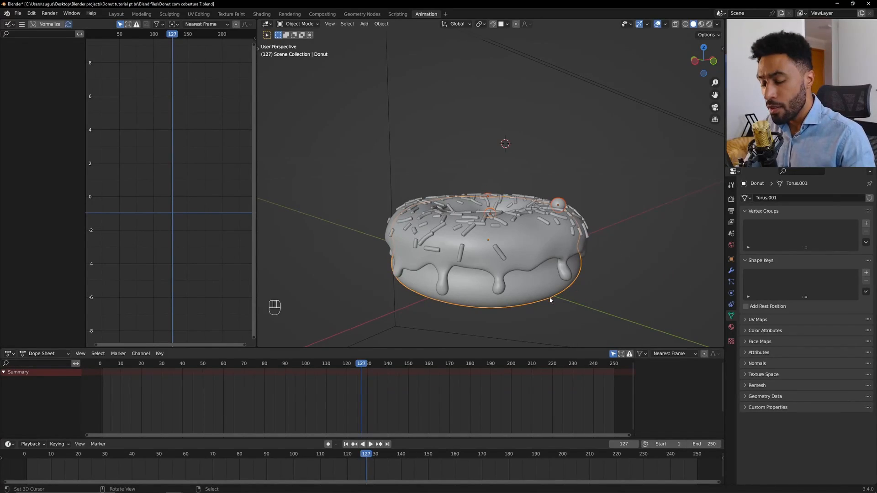
pyautogui.press('b')
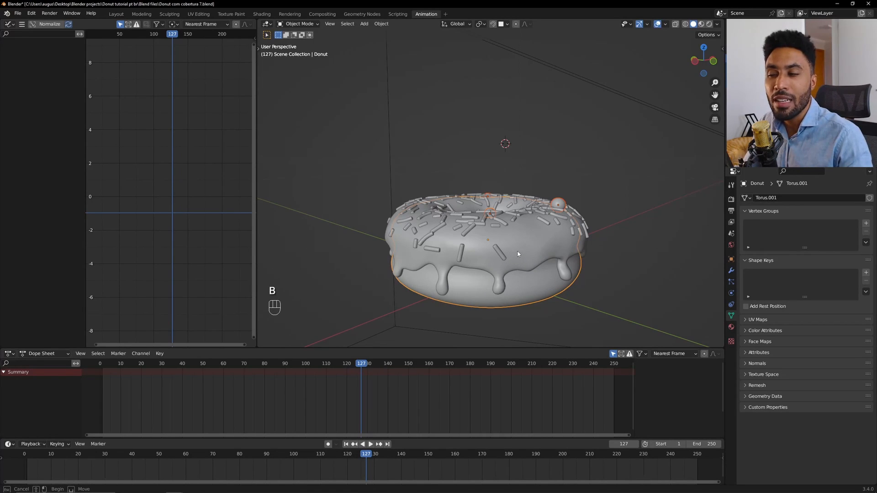
pyautogui.moveTo(518, 254); pyautogui.dragTo(588, 309, button='middle')
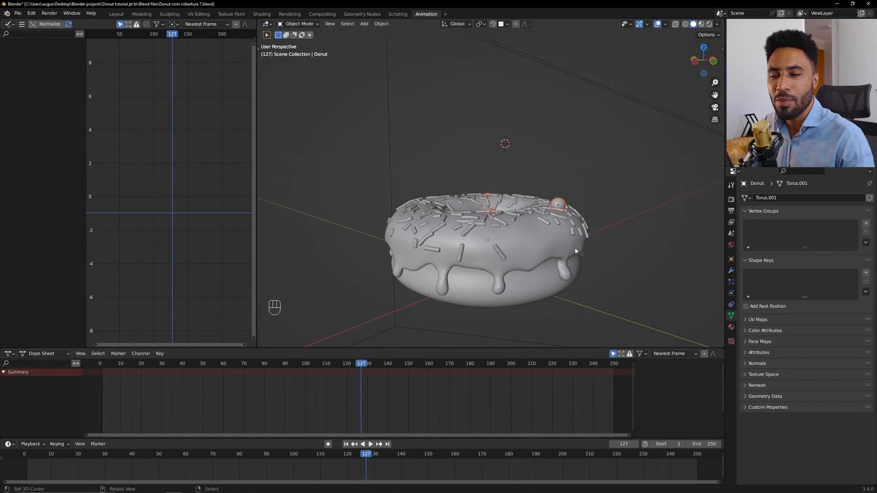
pyautogui.press('shift')
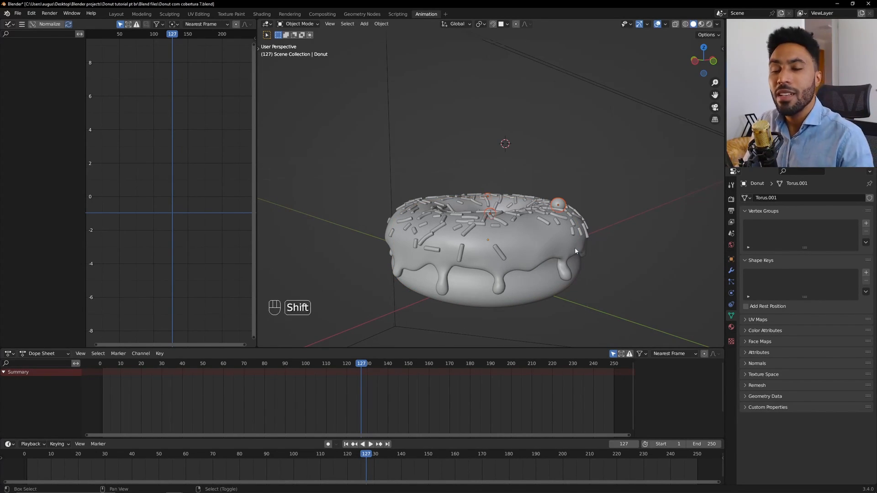
# - Parent the three selected M&Ms to the Cobertura icing with the Object (Keep Transform) option
pyautogui.keyDown('shift'); pyautogui.rightClick(545, 236); pyautogui.keyUp('shift')
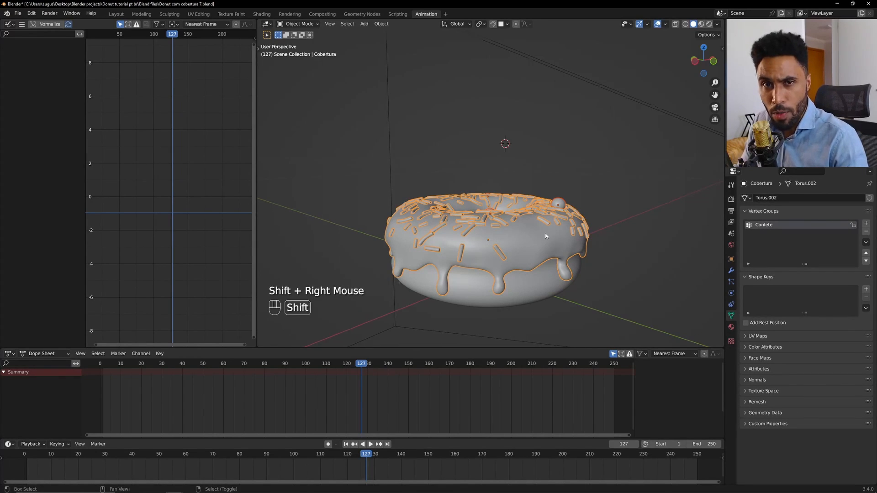
pyautogui.press('ctrl')
pyautogui.hotkey('ctrl', 'p')
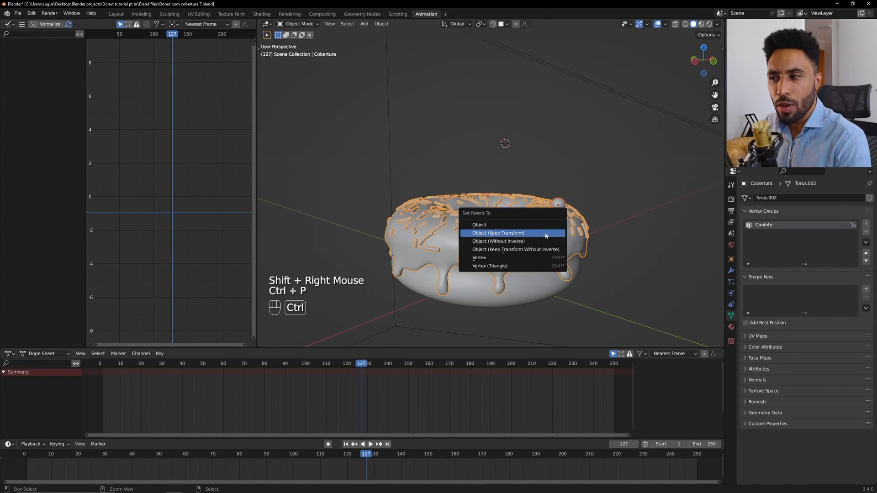
pyautogui.click(483, 234)
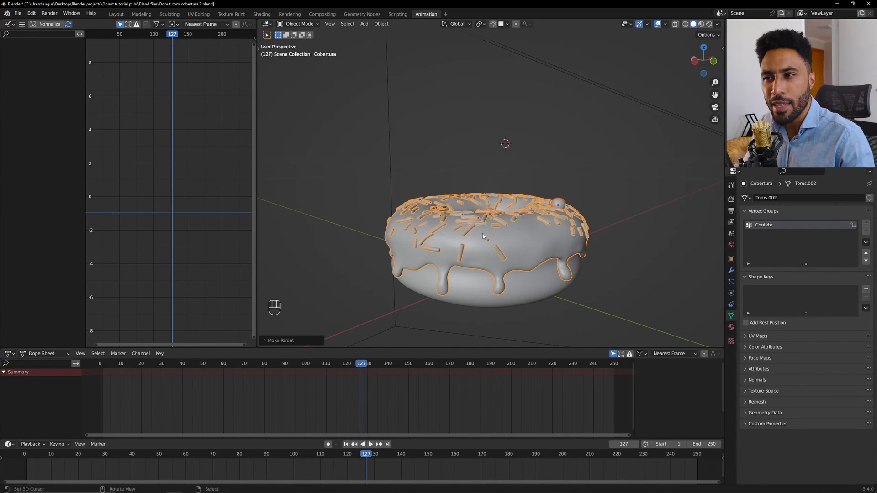
# - Split off a new area beside the 3D viewport, turn it into an Outliner and widen it
pyautogui.click(723, 19)
pyautogui.moveTo(723, 19); pyautogui.dragTo(630, 27)
pyautogui.click(639, 24)
pyautogui.click(605, 46)
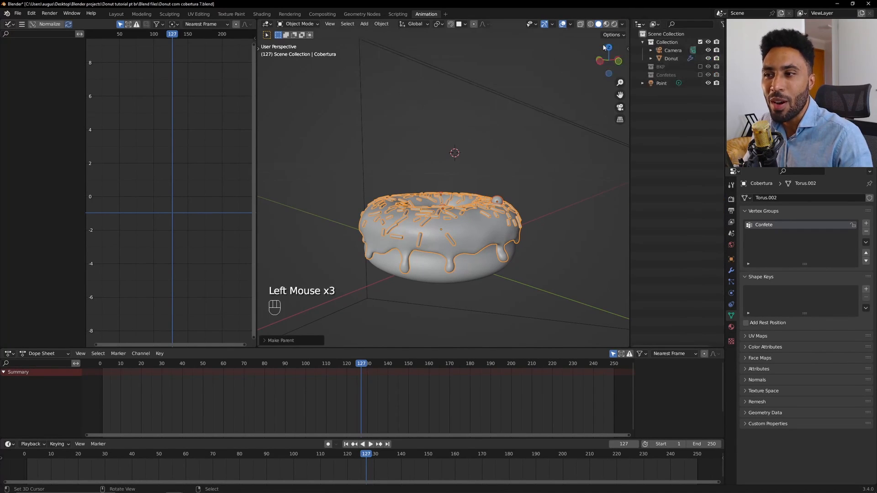
pyautogui.moveTo(629, 113); pyautogui.dragTo(612, 113)
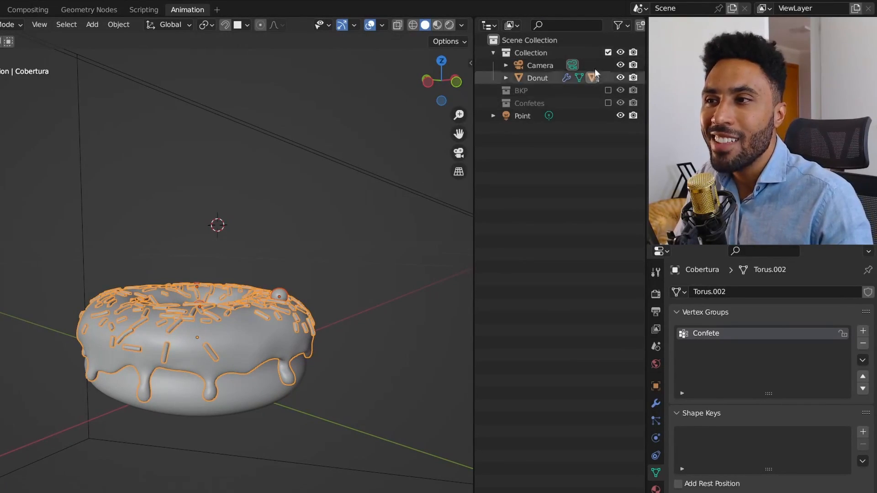
# - Examine the parent hierarchy under Donut, checking the Cobertura and M&Ms levels, and finish with the Donut selected and collapsed
pyautogui.click(506, 78)
pyautogui.click(517, 115)
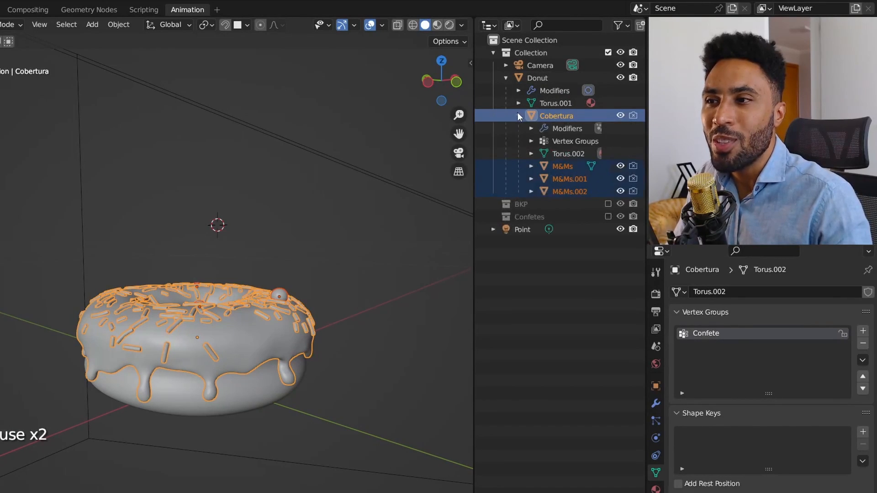
pyautogui.click(564, 167)
pyautogui.keyDown('shift'); pyautogui.click(565, 191); pyautogui.keyUp('shift')
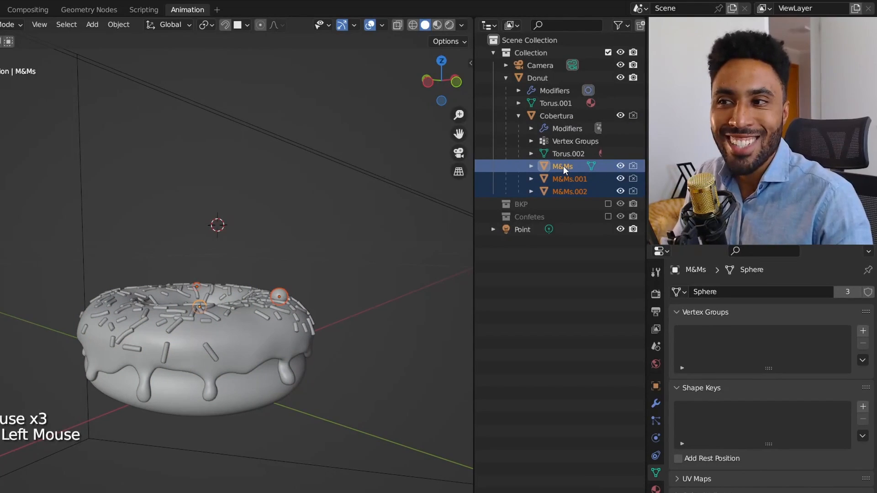
pyautogui.click(564, 114)
pyautogui.click(557, 116)
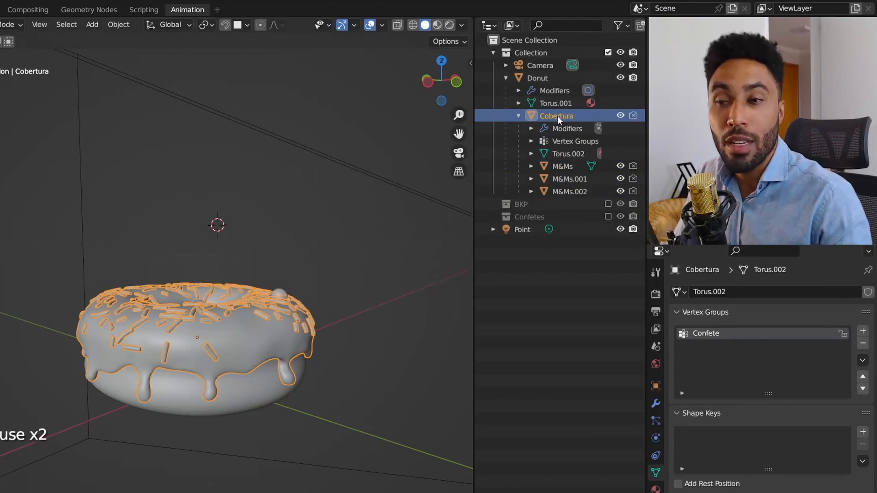
pyautogui.click(529, 77)
pyautogui.click(506, 77)
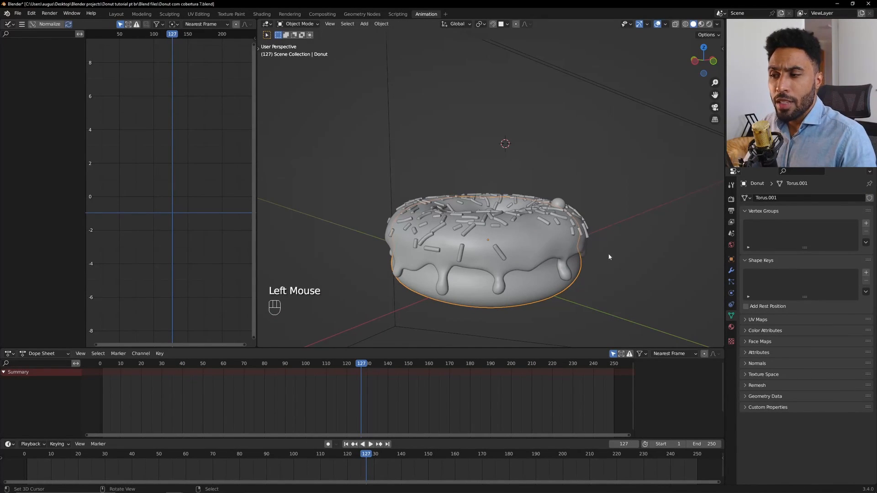
# - Show the Donut's transform values and test its parenting with a trial rotation and a trial move, cancelling both
pyautogui.press('r')
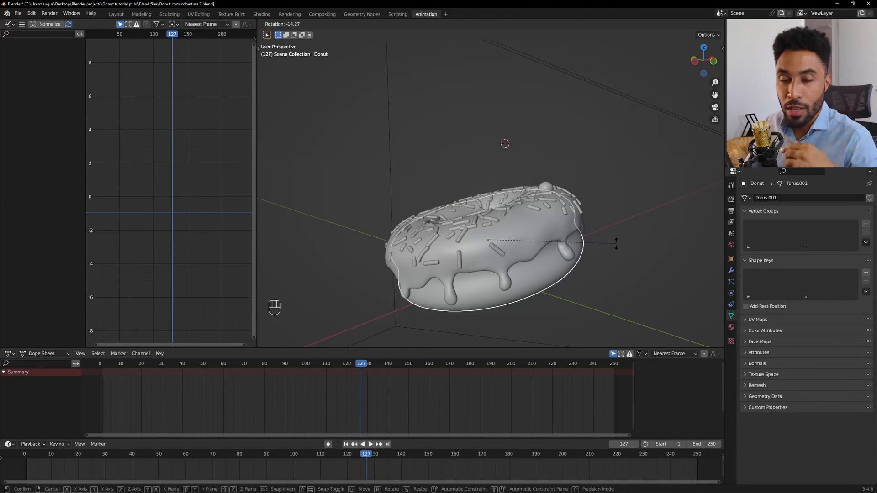
pyautogui.rightClick(616, 243)
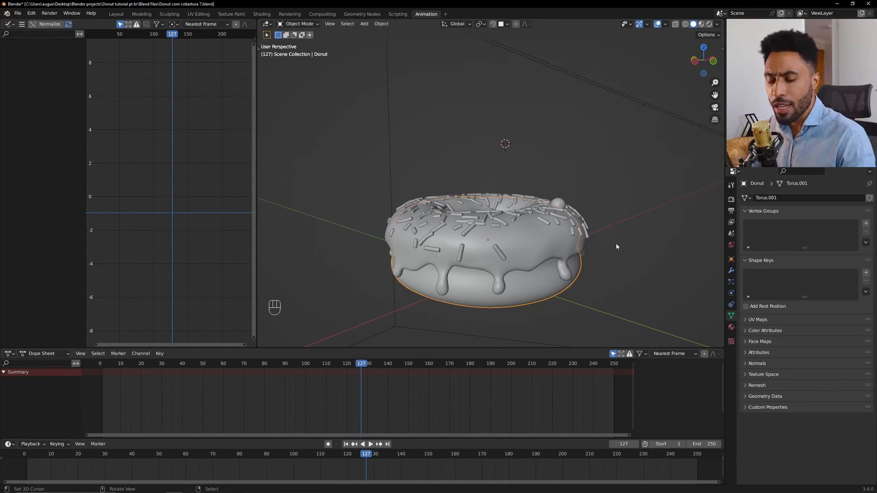
pyautogui.press('n')
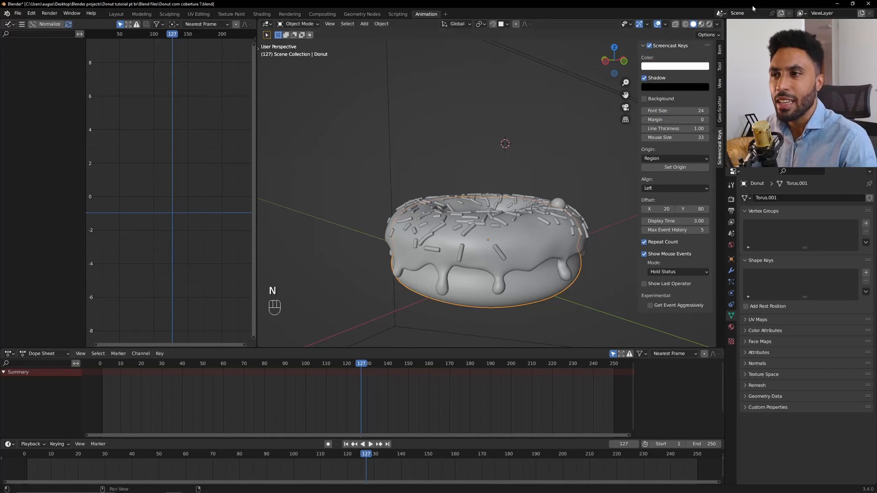
pyautogui.click(719, 49)
pyautogui.press('g')
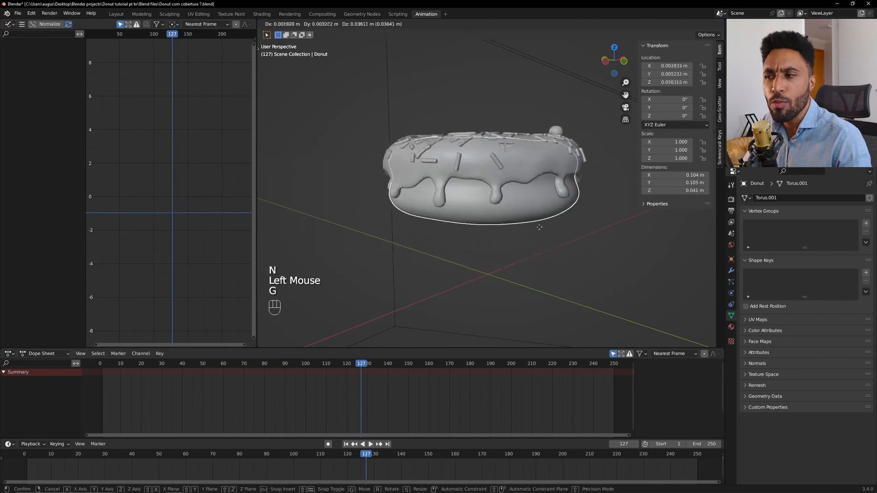
pyautogui.rightClick(539, 227)
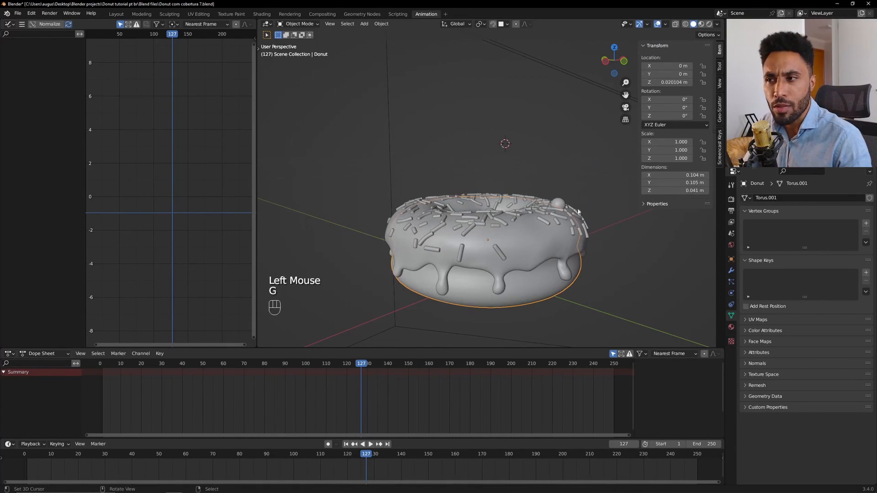
# - Set the Donut's X rotation to 60° and view it through the camera
pyautogui.moveTo(671, 99); pyautogui.dragTo(726, 99)
pyautogui.rightClick(666, 99)
pyautogui.click(665, 100)
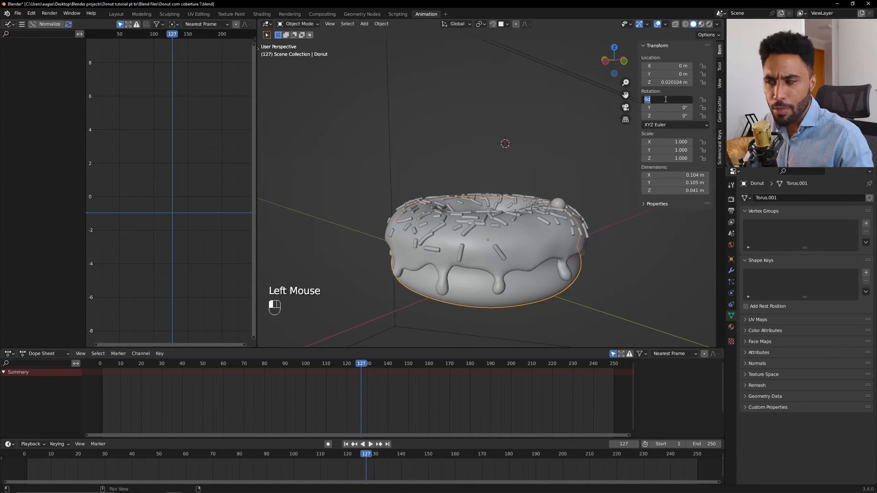
pyautogui.write('60')
pyautogui.press('Return')
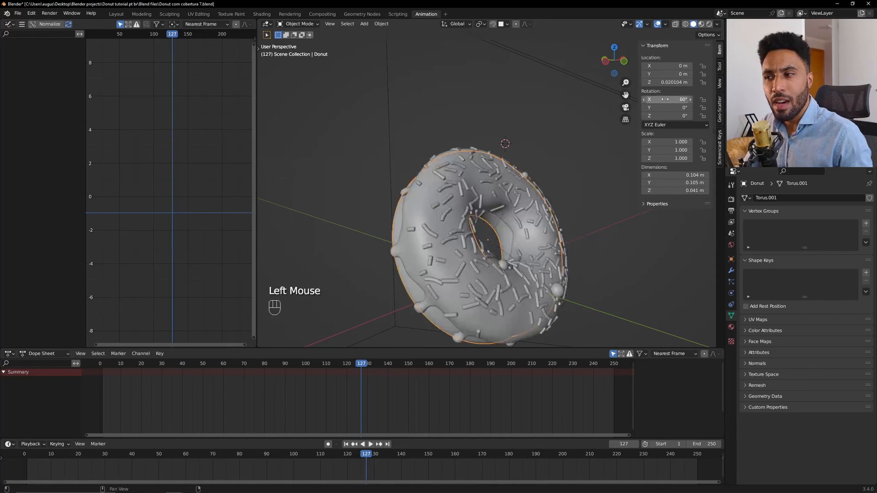
pyautogui.scroll(-1, 403, 167)
pyautogui.press('KP_0')
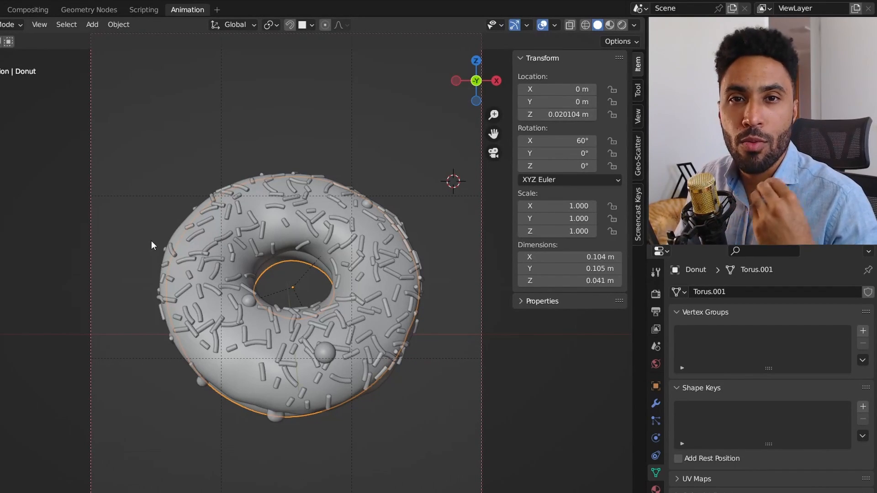
# - Set the Donut's Z rotation to 25° and return to the camera view
pyautogui.moveTo(562, 166); pyautogui.dragTo(534, 165)
pyautogui.rightClick(557, 166)
pyautogui.moveTo(265, 306); pyautogui.dragTo(315, 315, button='middle')
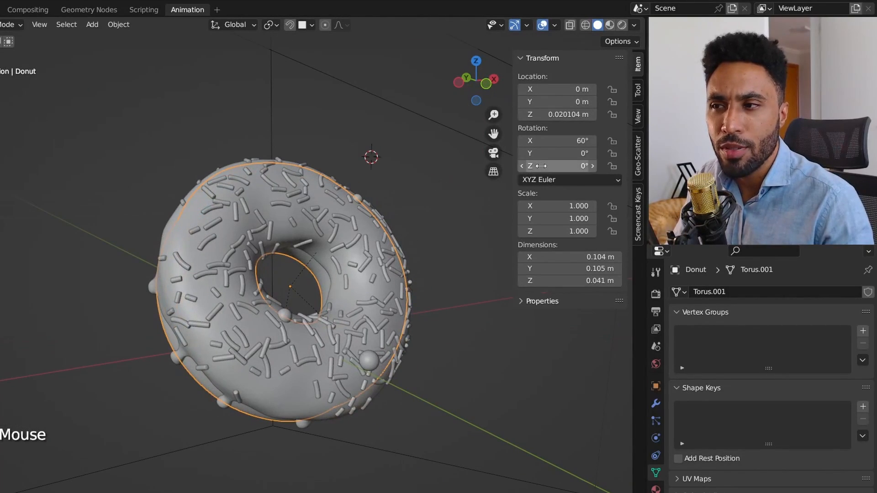
pyautogui.moveTo(558, 166); pyautogui.dragTo(589, 166)
pyautogui.click(567, 166)
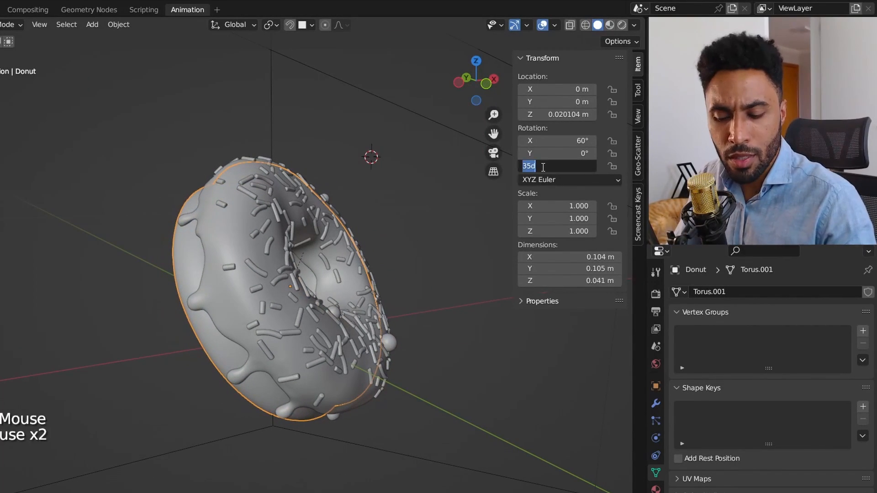
pyautogui.write('25')
pyautogui.press('Return')
pyautogui.press('KP_0')
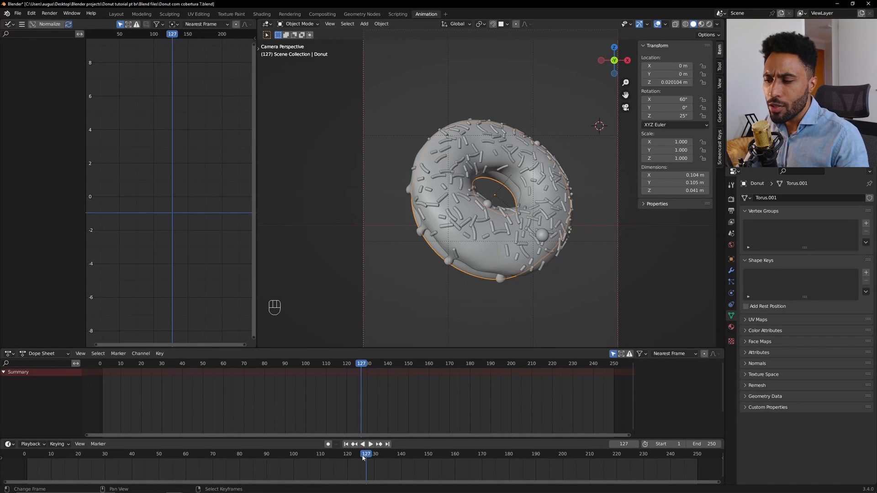
# - Insert a Rotation keyframe for the Donut at frame 0
pyautogui.moveTo(363, 457); pyautogui.dragTo(20, 464)
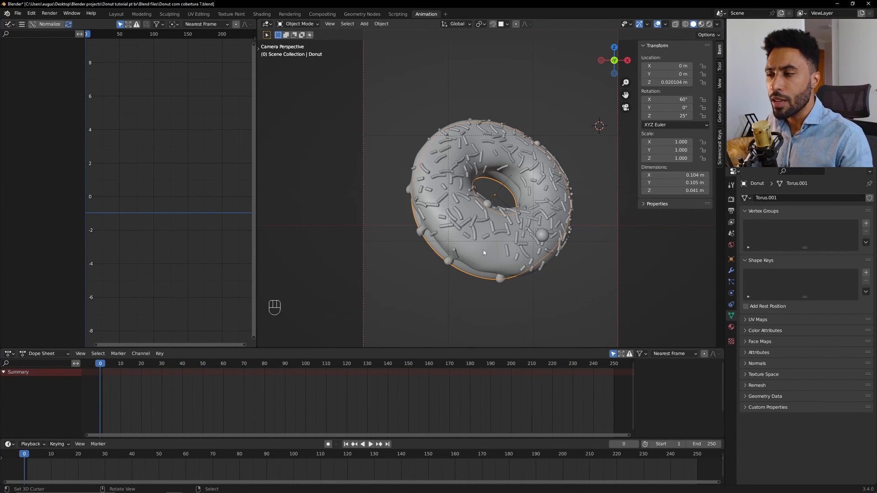
pyautogui.press('i')
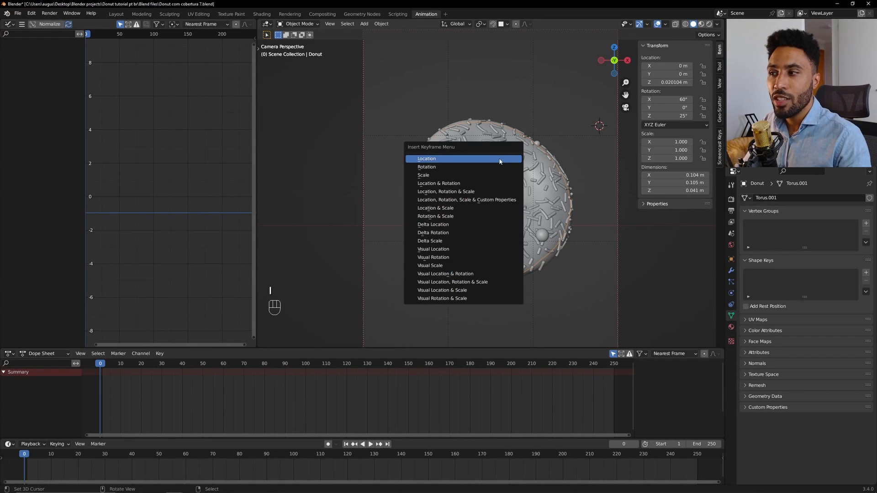
pyautogui.click(429, 167)
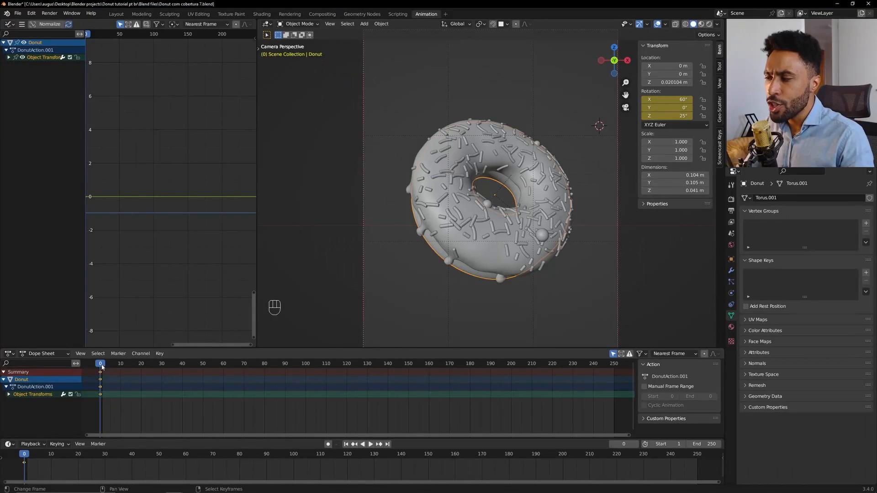
# - Scrub the Dope Sheet to about frame 134 and back to frame 0 to check the Donut's keyframed rotation
pyautogui.moveTo(102, 365); pyautogui.dragTo(376, 369)
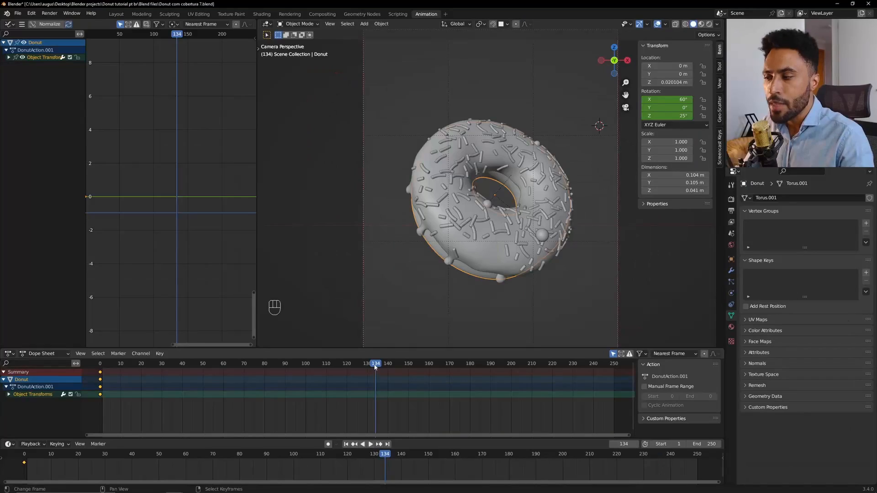
pyautogui.click(374, 365)
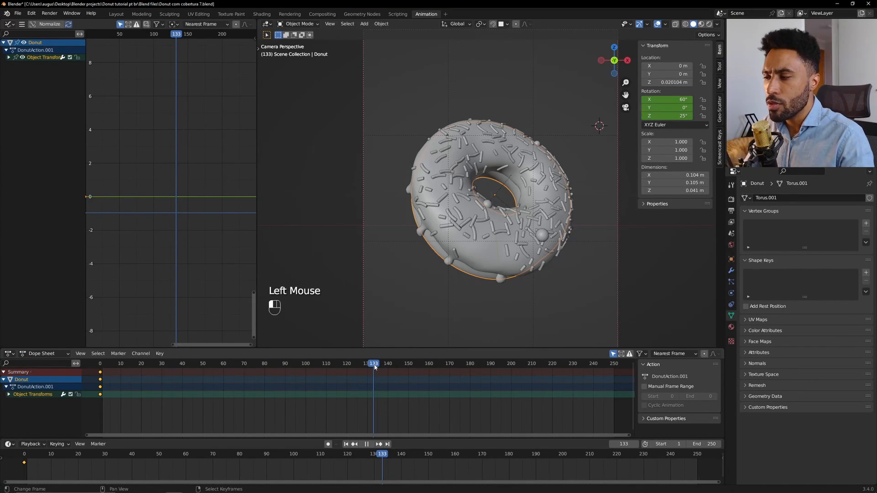
pyautogui.moveTo(375, 365); pyautogui.dragTo(99, 377)
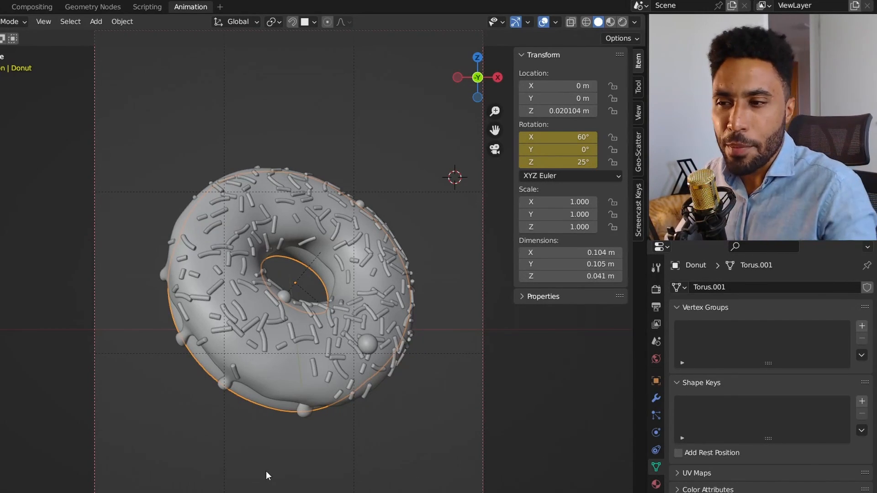
# - Set the scene's output frame rate to 30 fps
pyautogui.click(656, 289)
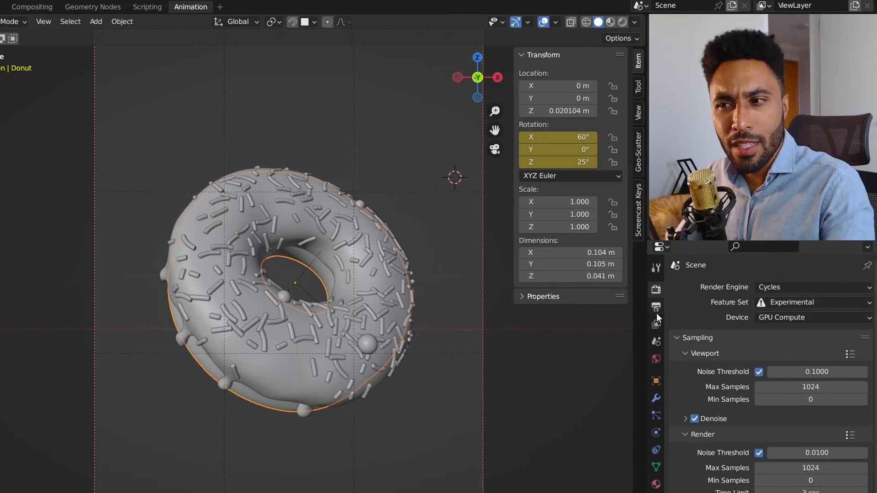
pyautogui.click(656, 308)
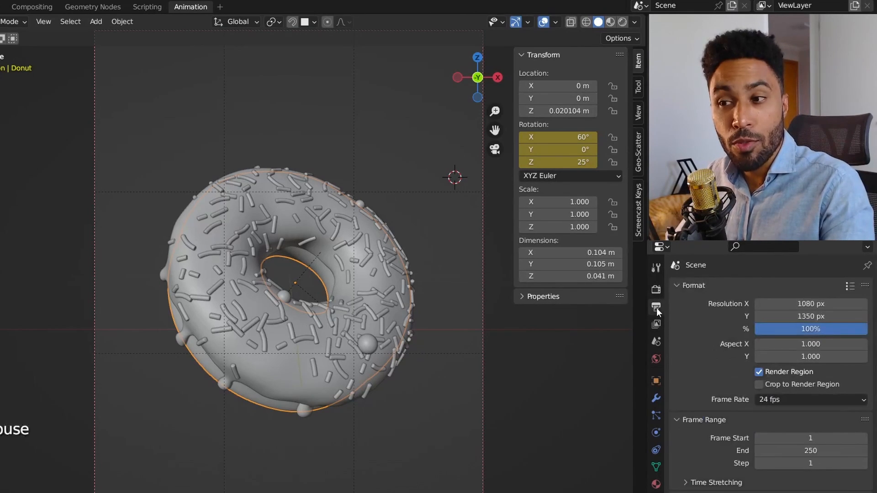
pyautogui.click(766, 399)
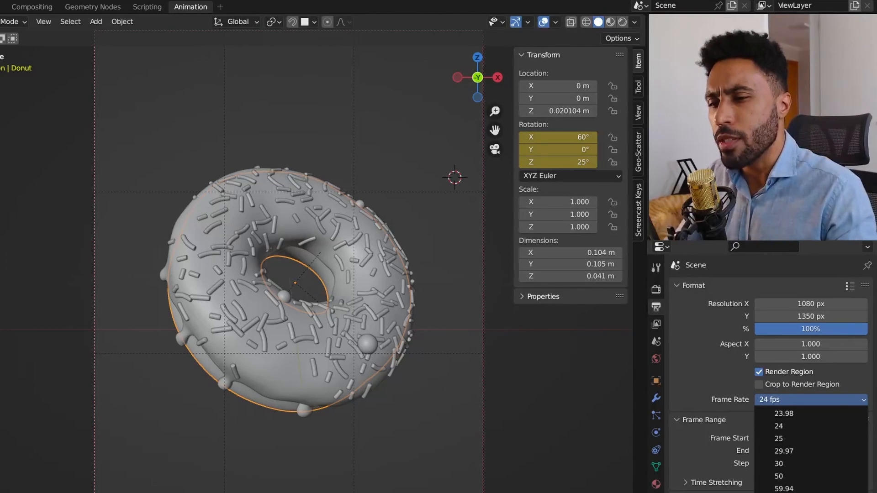
pyautogui.click(793, 464)
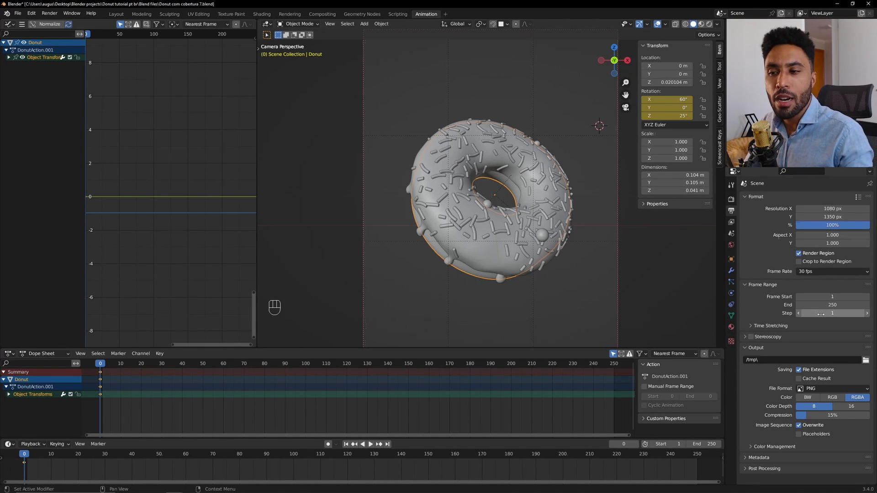
pyautogui.click(802, 273)
pyautogui.click(802, 273)
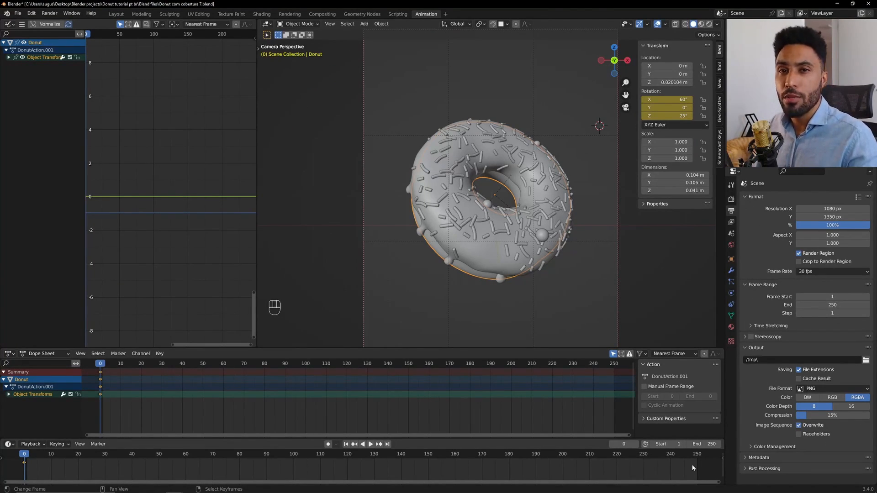
# - Display the Timeline in seconds and move the playhead to frame 300
pyautogui.click(79, 444)
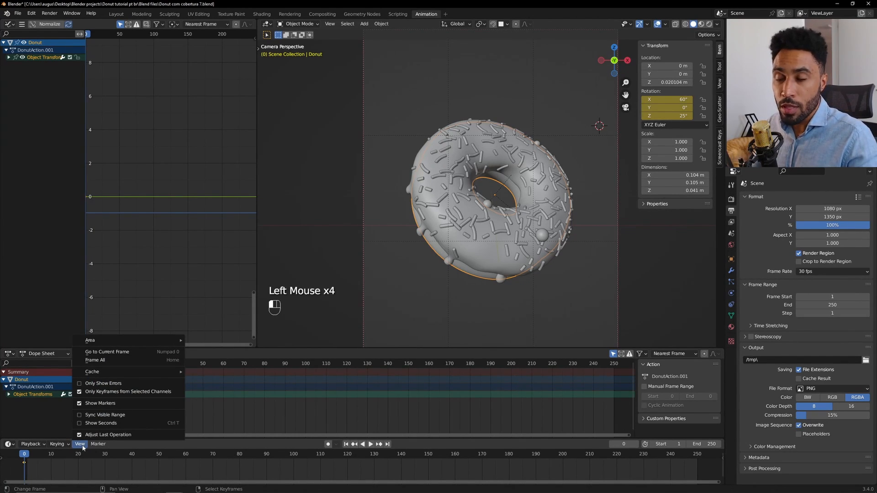
pyautogui.click(96, 423)
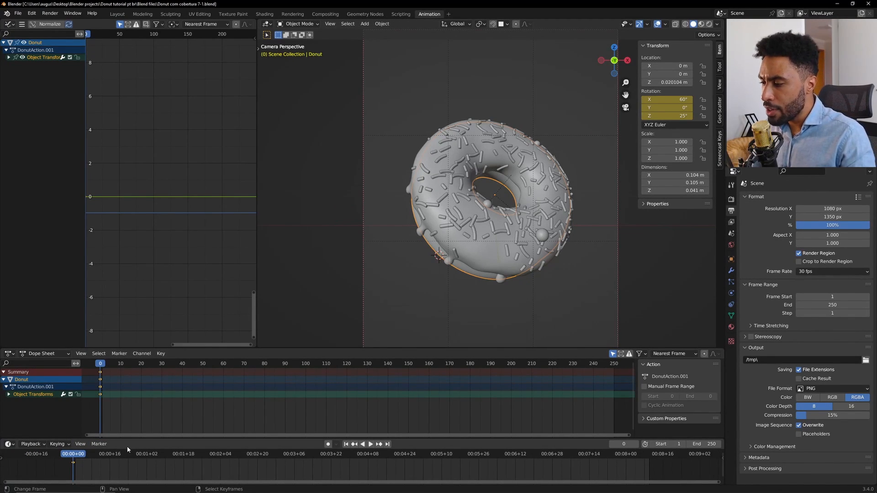
pyautogui.moveTo(71, 459); pyautogui.dragTo(432, 459)
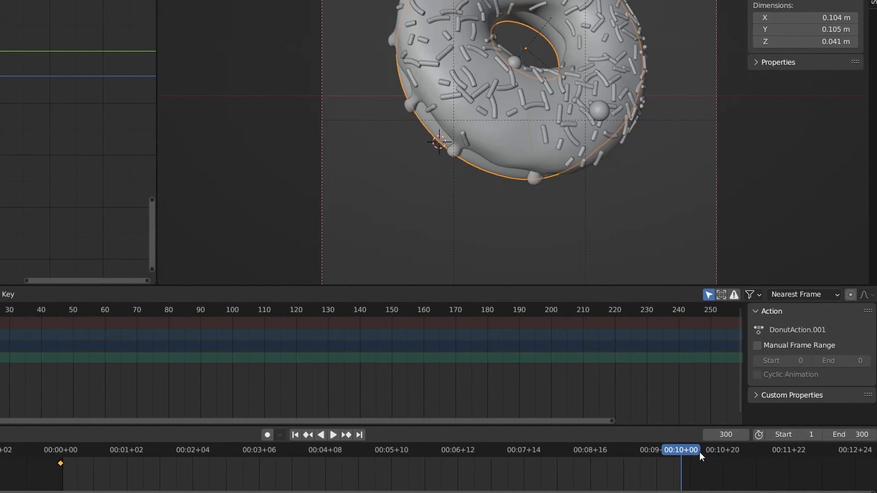
# - Scrub the Timeline back to frame 159, play briefly, and stop at frame 180, the 6-second mark
pyautogui.moveTo(682, 447); pyautogui.dragTo(389, 461)
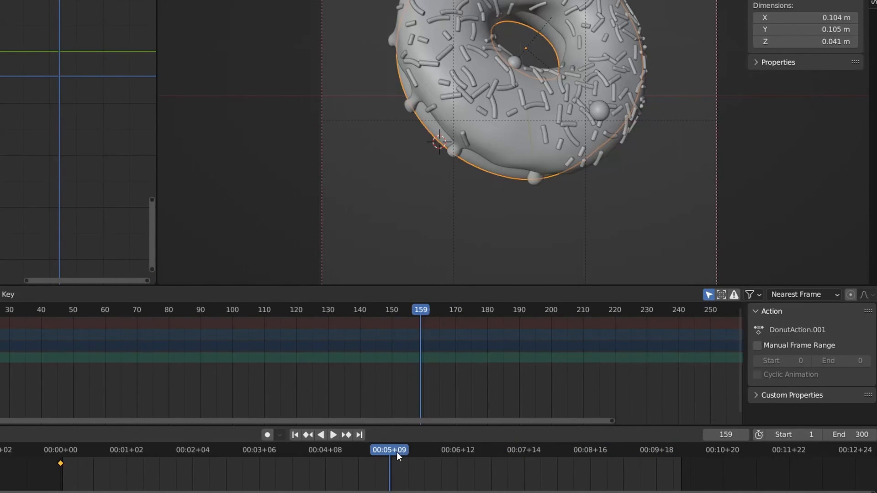
pyautogui.press('space')
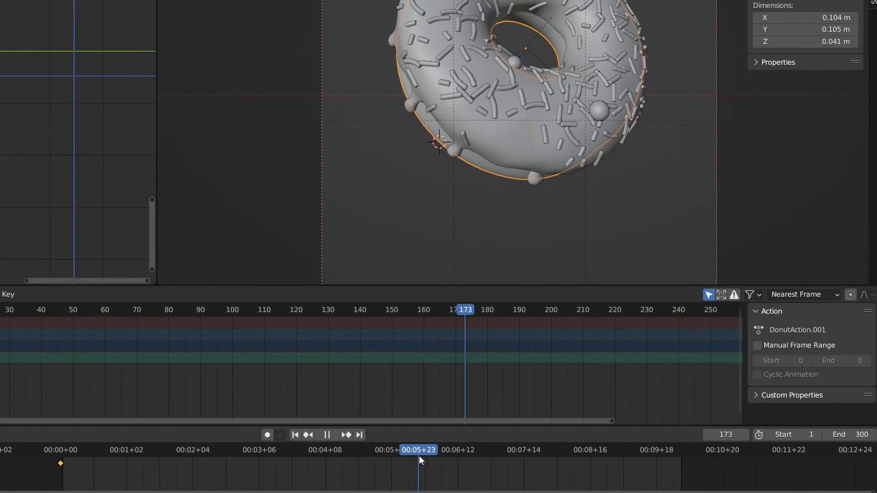
pyautogui.moveTo(434, 458); pyautogui.dragTo(433, 459)
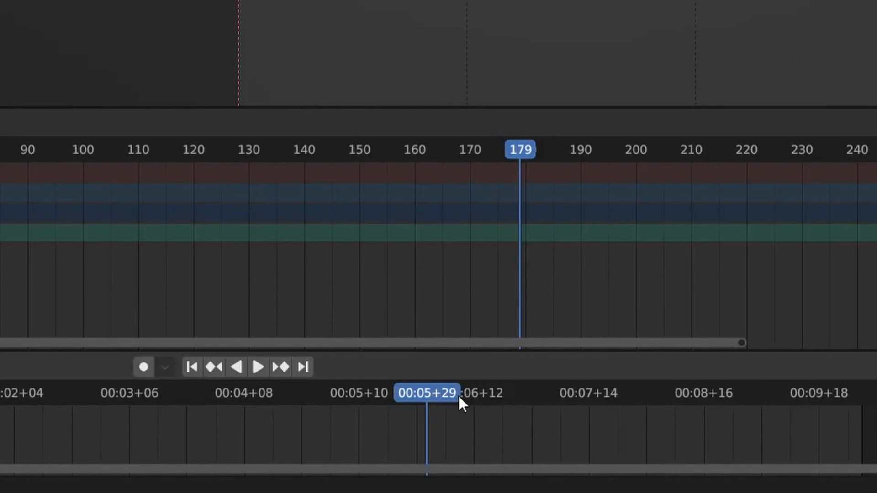
pyautogui.press('Right')
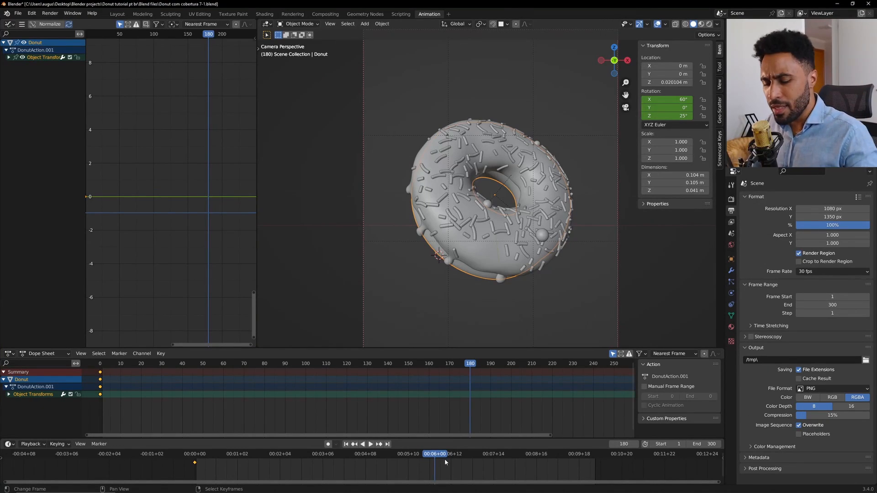
# - Switch to the Calculator and multiply 30 by 10 to work out the frames needed for 10 seconds
pyautogui.press('XF86Calculator')
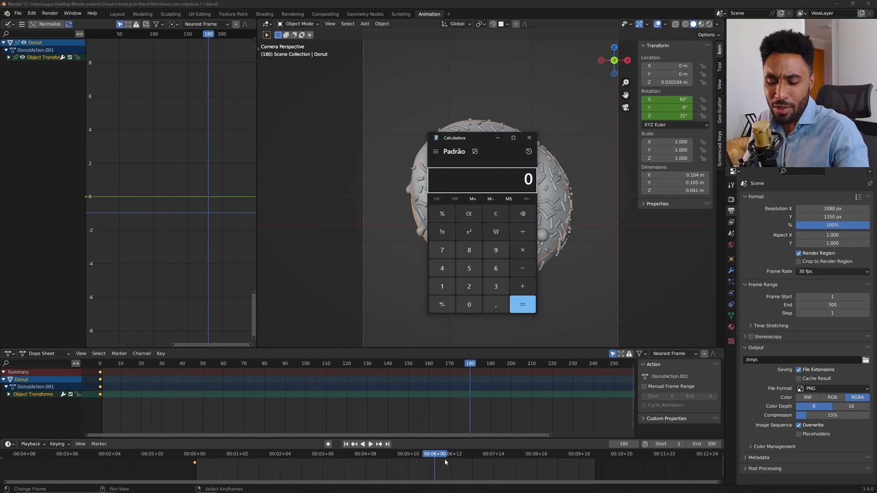
pyautogui.write('30')
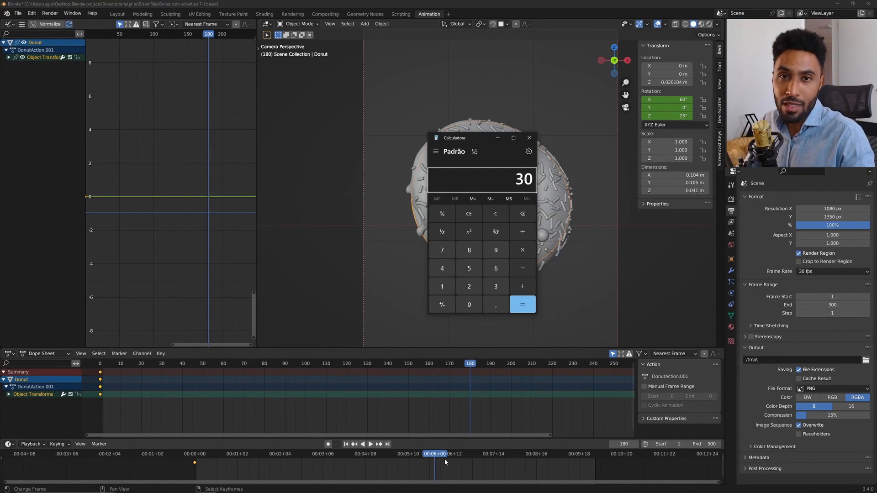
pyautogui.write('*10')
pyautogui.press('Return')
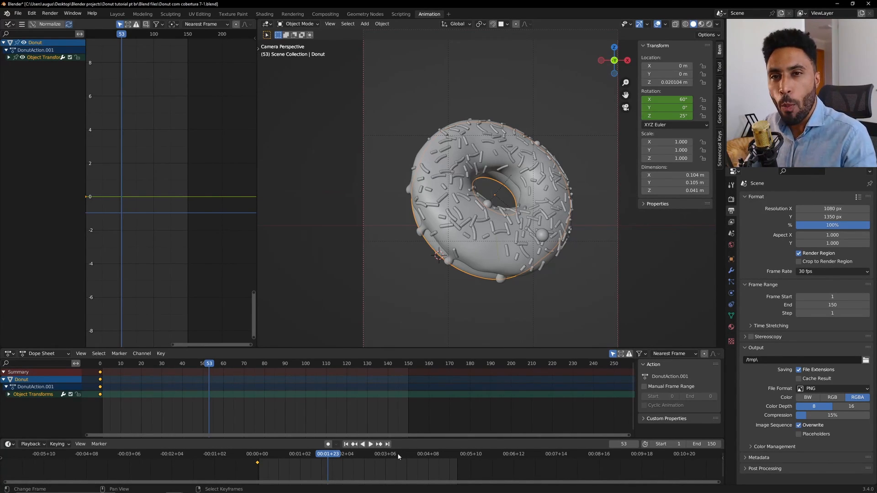
# - Try adding 360° to the Donut's Z rotation at frame 150 without inserting a keyframe
pyautogui.moveTo(326, 454); pyautogui.dragTo(457, 467)
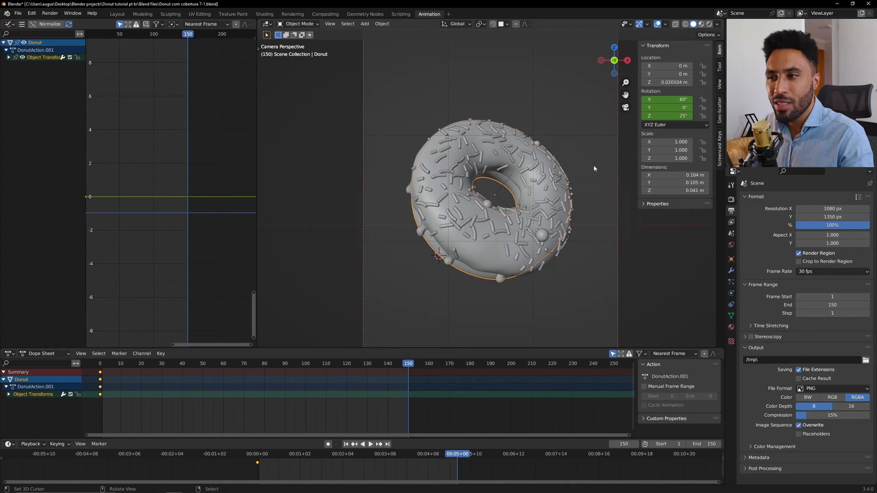
pyautogui.doubleClick(663, 114)
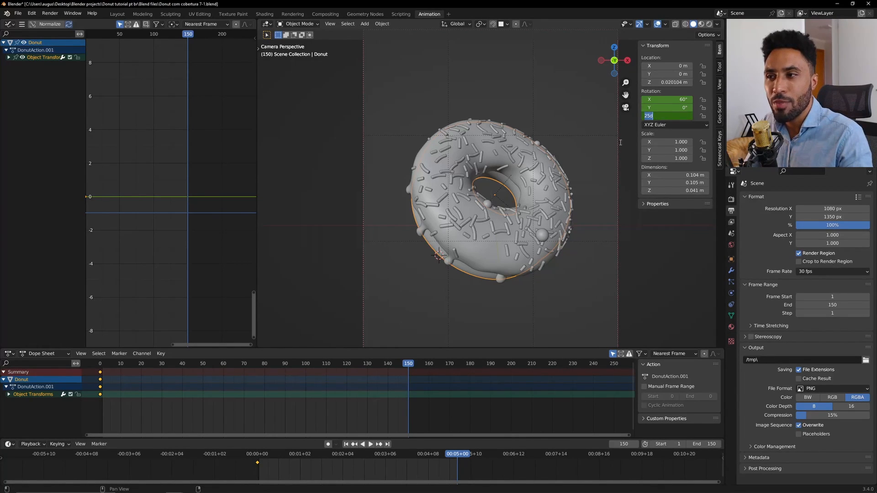
pyautogui.press('Return')
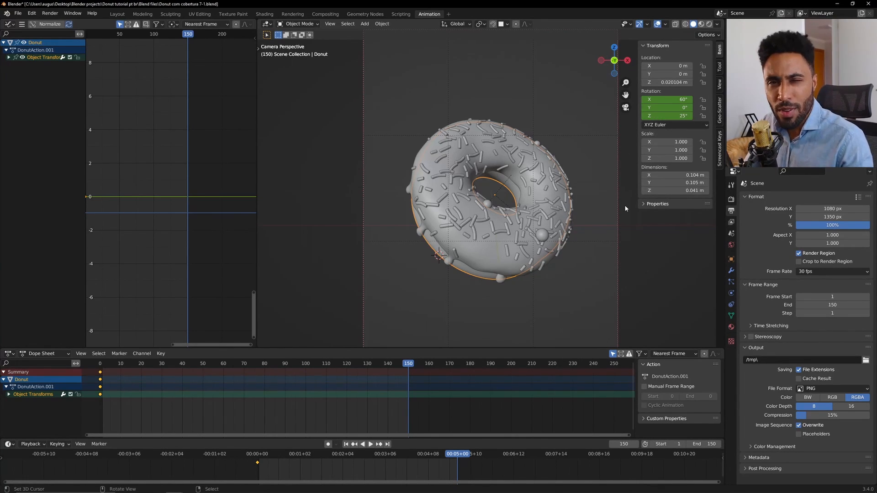
pyautogui.doubleClick(676, 116)
pyautogui.click(677, 120)
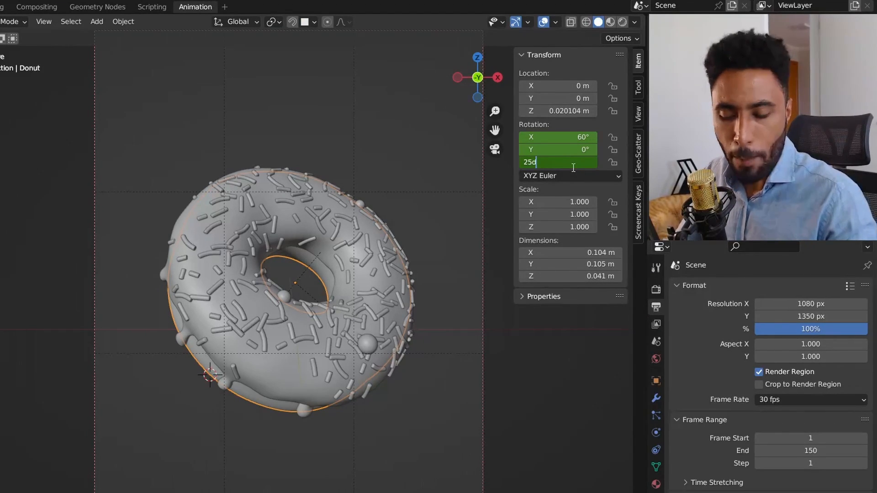
pyautogui.write('+360')
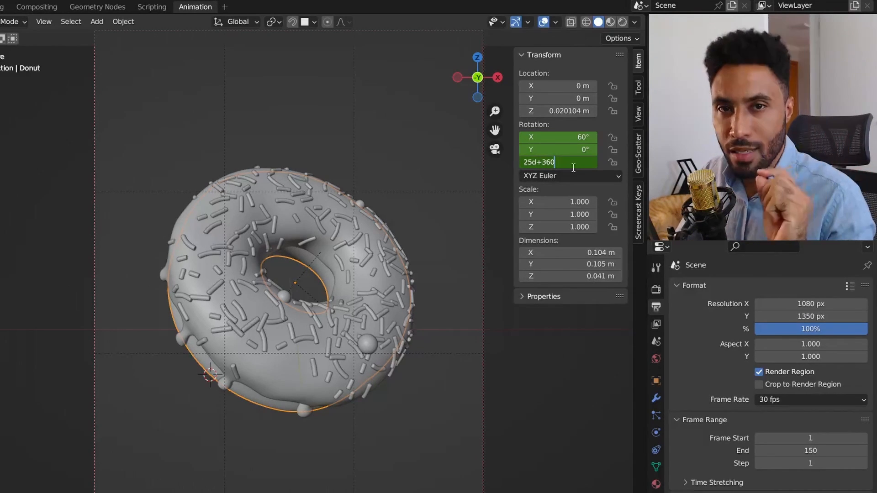
pyautogui.press('Return')
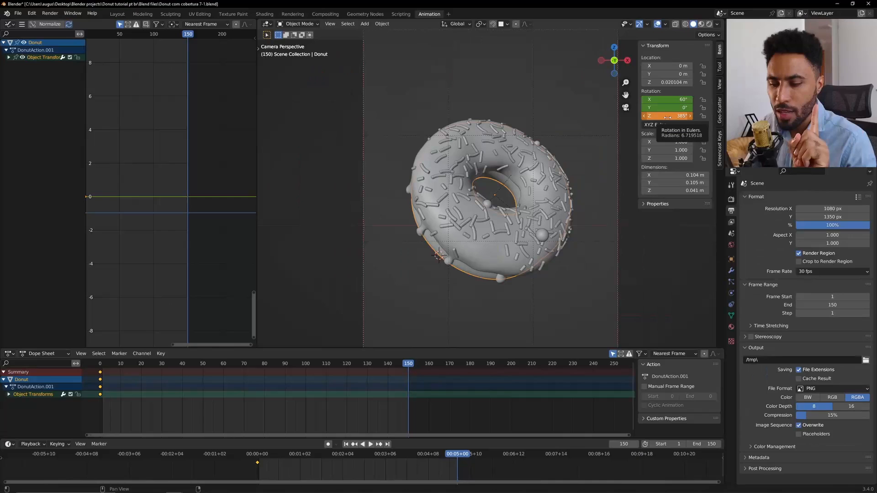
# - At frame 150, add 360° to the Donut's 25° Z rotation and insert Rotation keyframes
pyautogui.moveTo(421, 460); pyautogui.dragTo(457, 485)
pyautogui.doubleClick(657, 114)
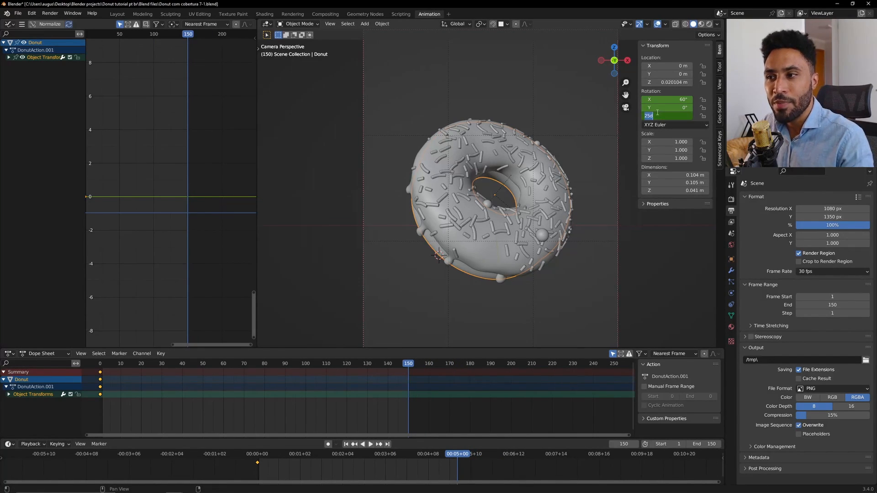
pyautogui.press('End')
pyautogui.write('+')
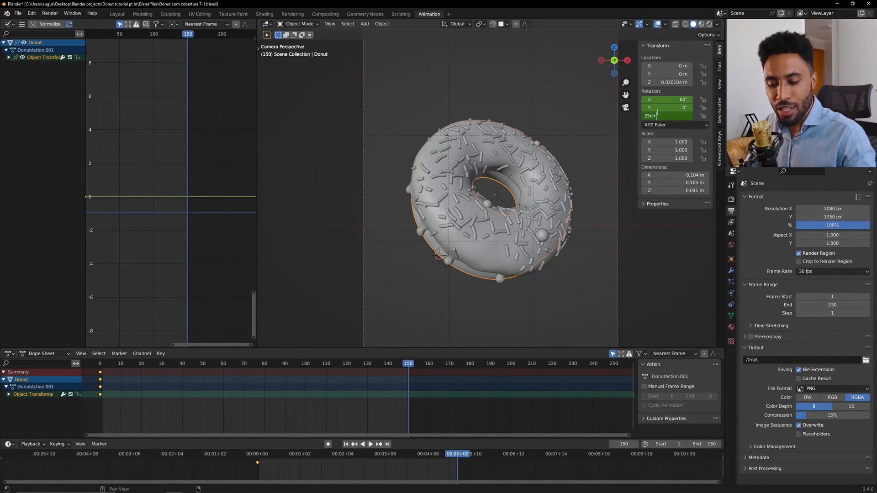
pyautogui.write('360')
pyautogui.press('Return')
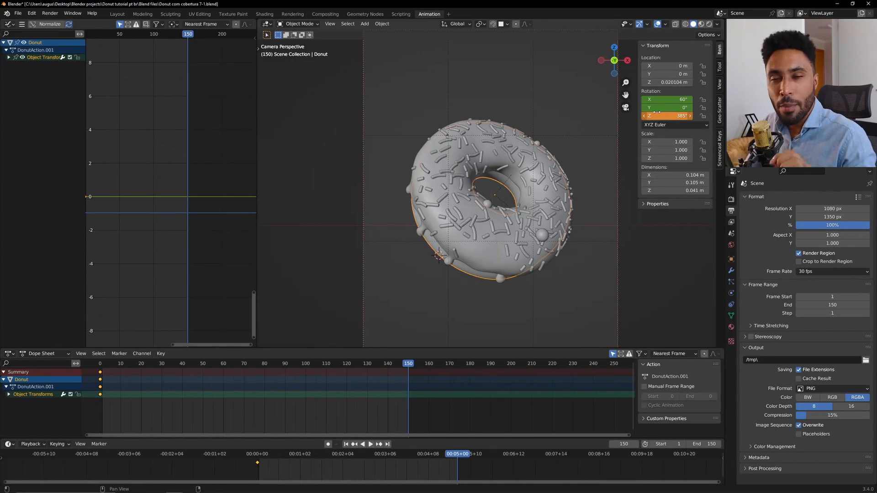
pyautogui.rightClick(663, 116)
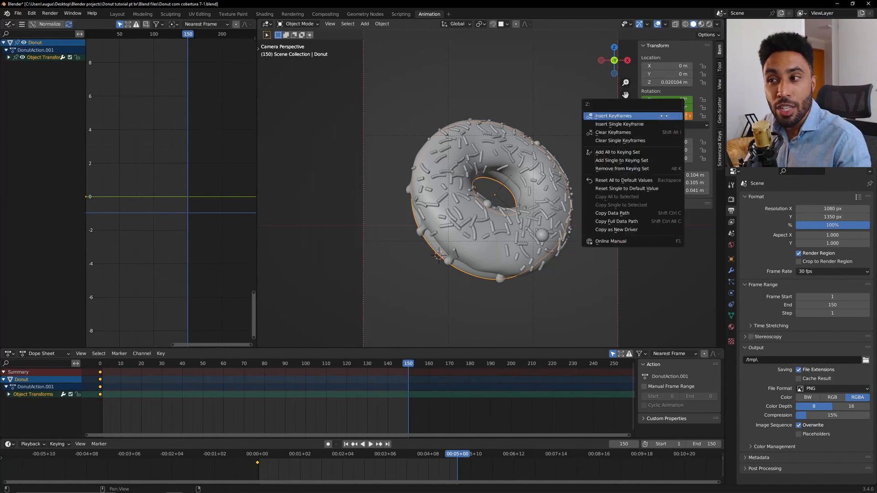
pyautogui.click(614, 117)
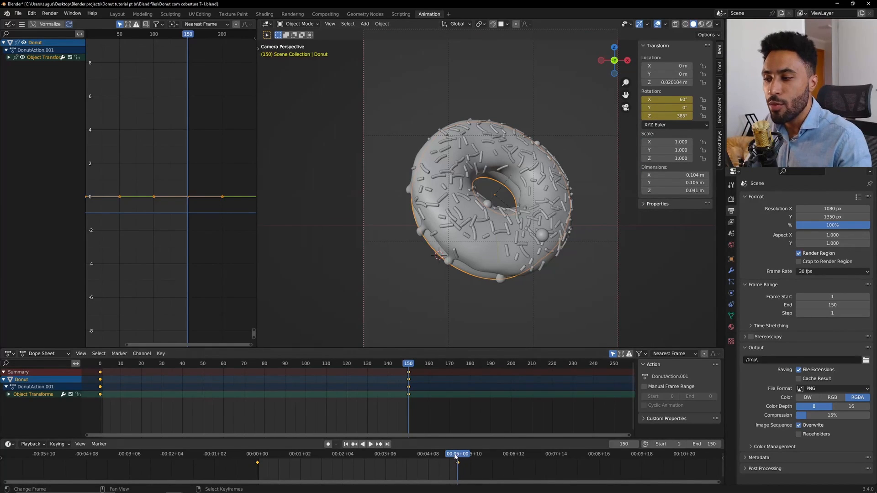
# - Play the Donut's rotation animation from frame 1 and pause it at frame 51
pyautogui.click(346, 444)
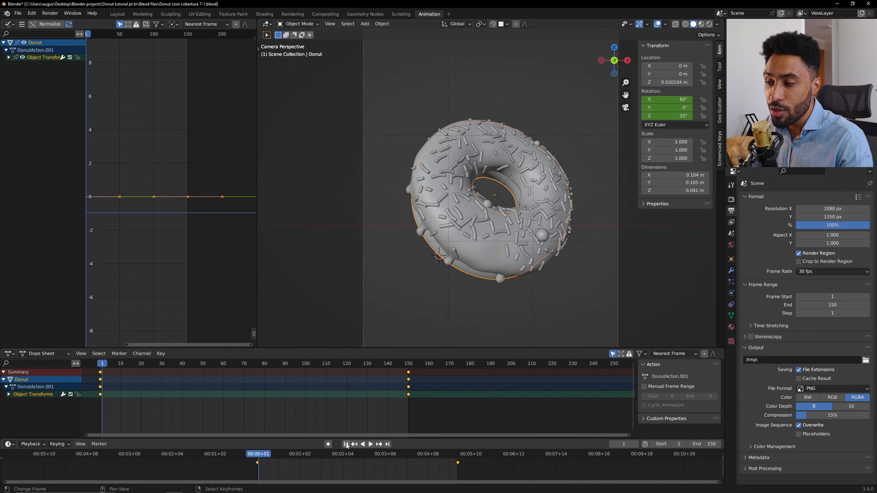
pyautogui.click(370, 444)
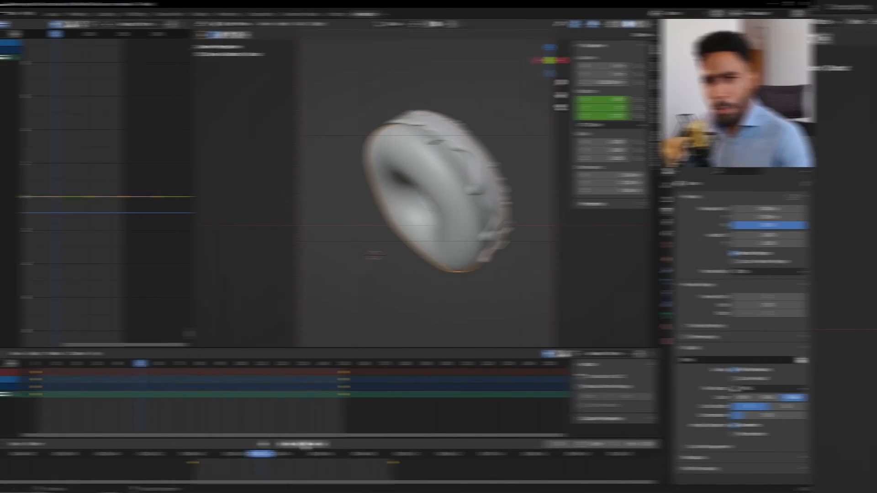
pyautogui.click(370, 444)
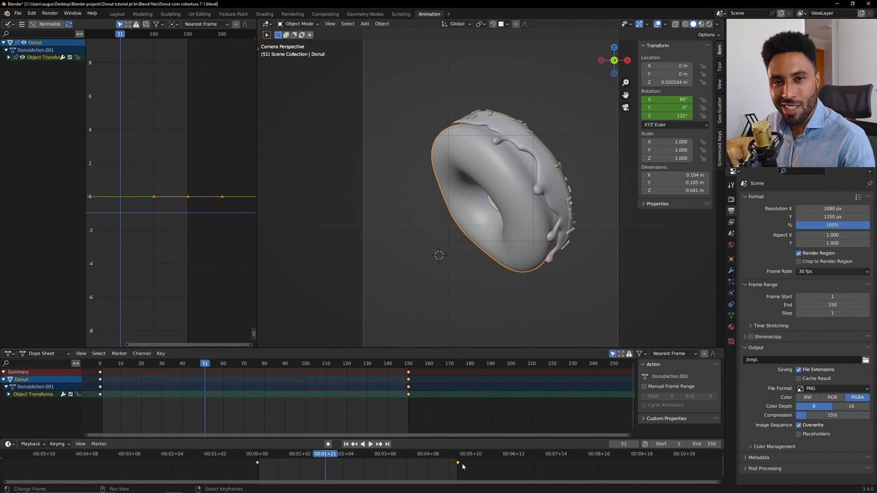
pyautogui.moveTo(462, 463); pyautogui.dragTo(395, 465)
pyautogui.press('Escape')
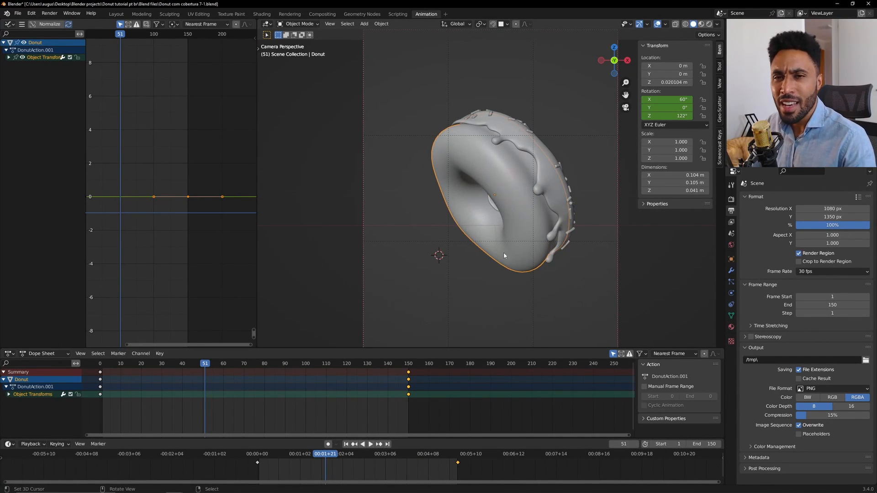
pyautogui.press('g')
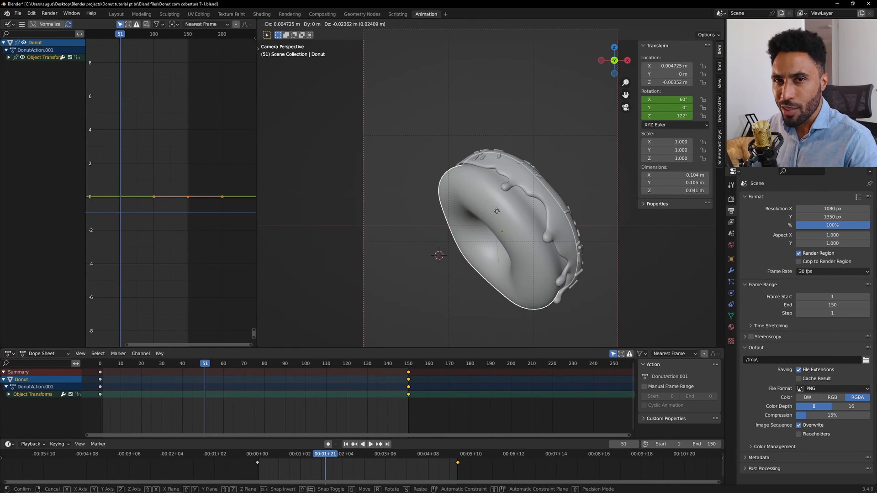
pyautogui.press('Escape')
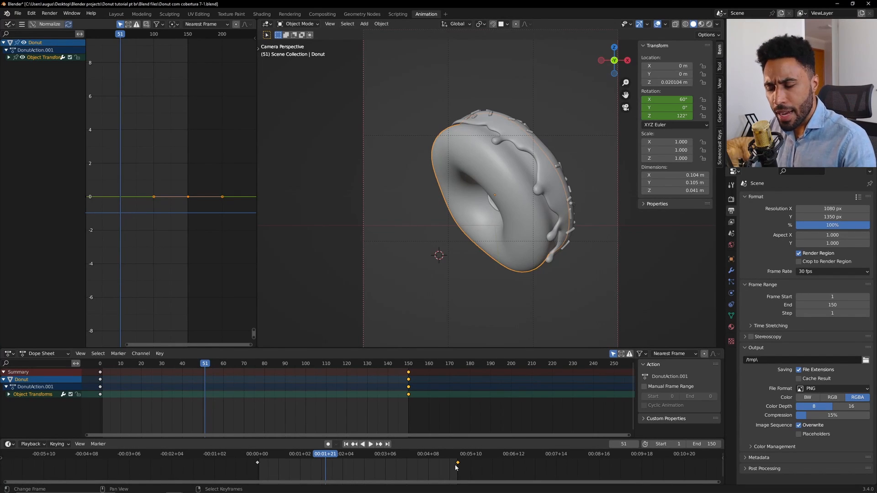
# - Move the Donut's last Rotation keyframe to frame 100 and play the animation from frame 0
pyautogui.moveTo(456, 466); pyautogui.dragTo(407, 464)
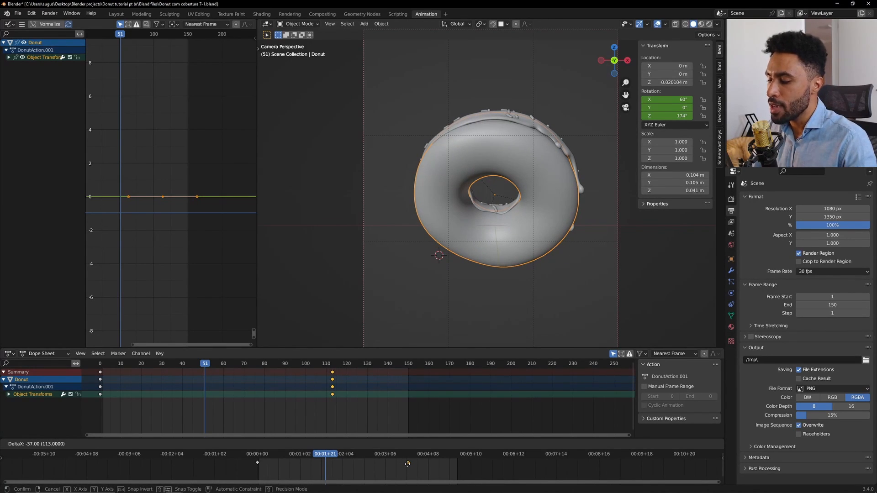
pyautogui.moveTo(407, 463); pyautogui.dragTo(390, 464)
pyautogui.moveTo(329, 456); pyautogui.dragTo(229, 452)
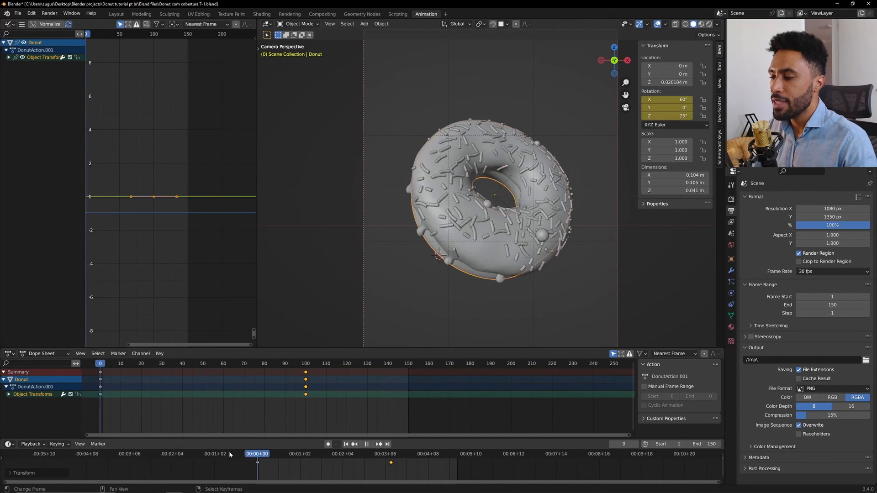
pyautogui.click(372, 446)
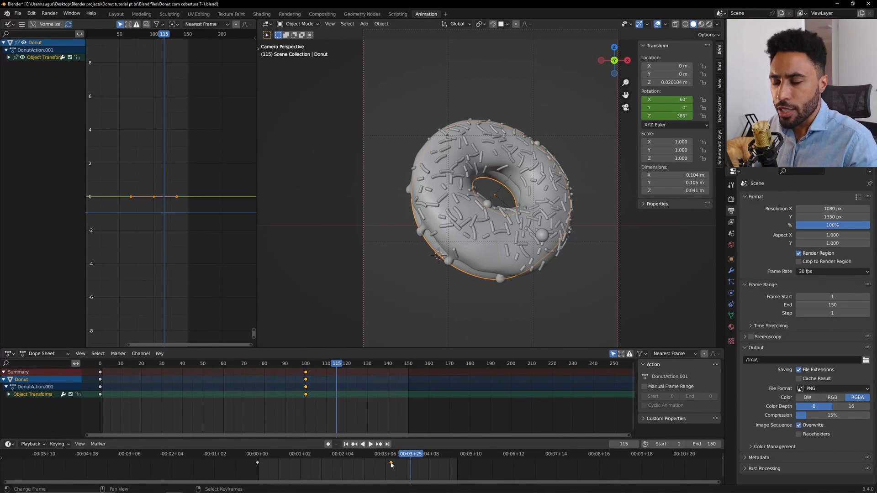
# - At frame 150, add 360° twice to the Donut's Z rotation and insert Rotation keyframes
pyautogui.moveTo(411, 460); pyautogui.dragTo(458, 467)
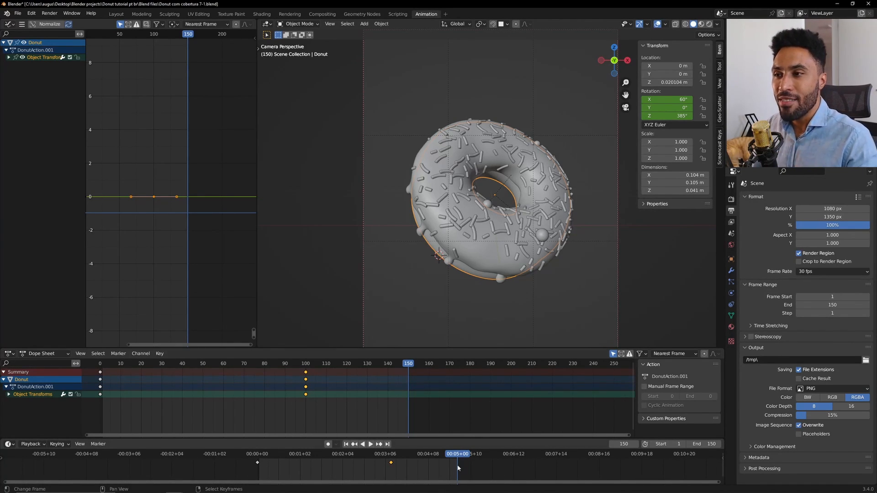
pyautogui.click(674, 116)
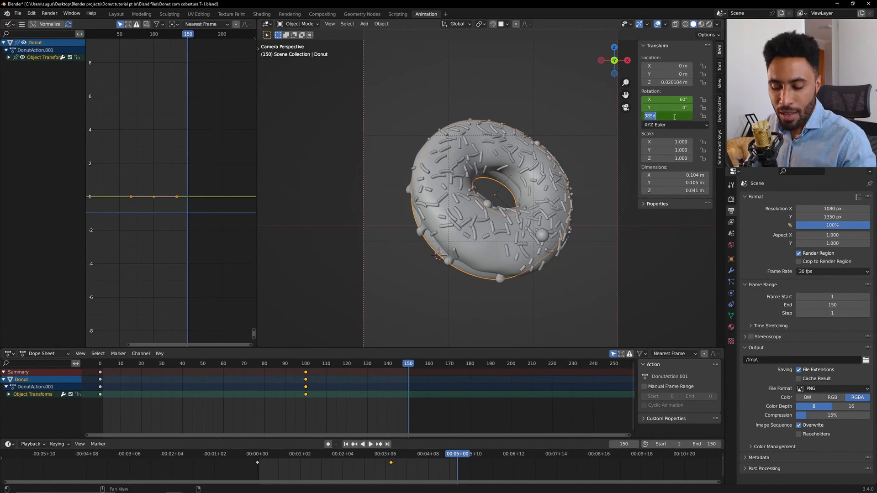
pyautogui.click(675, 117)
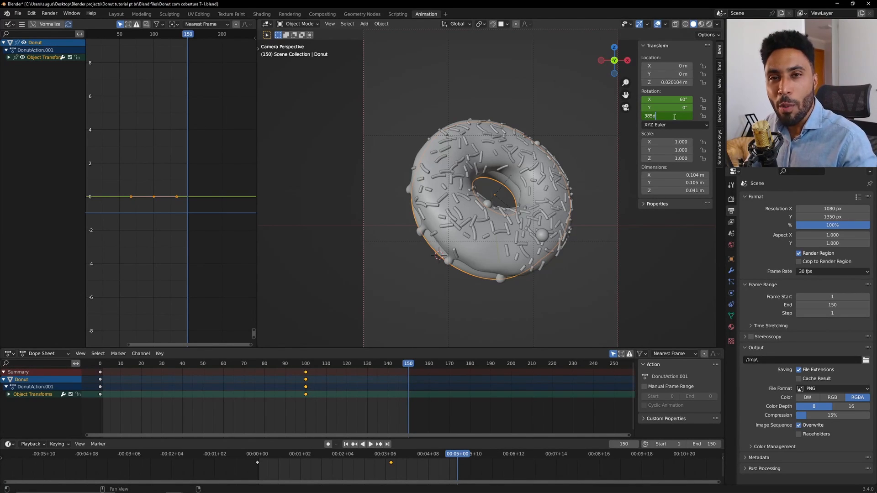
pyautogui.write('+360')
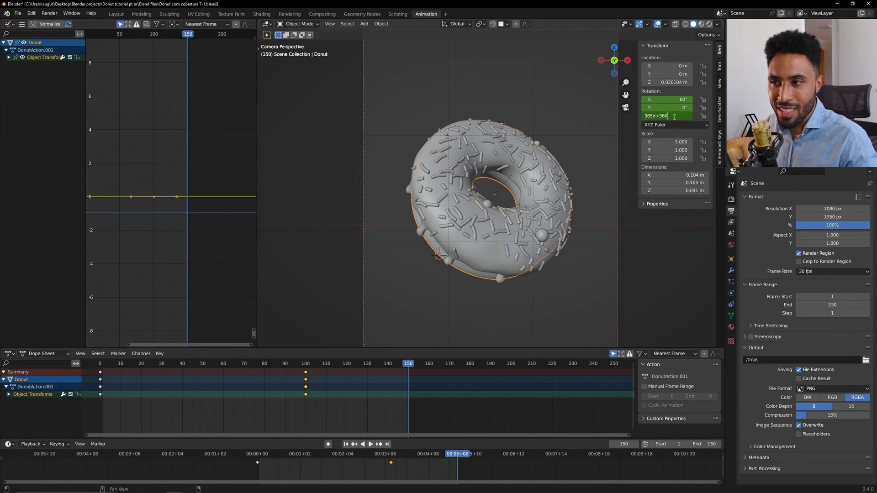
pyautogui.write('+360')
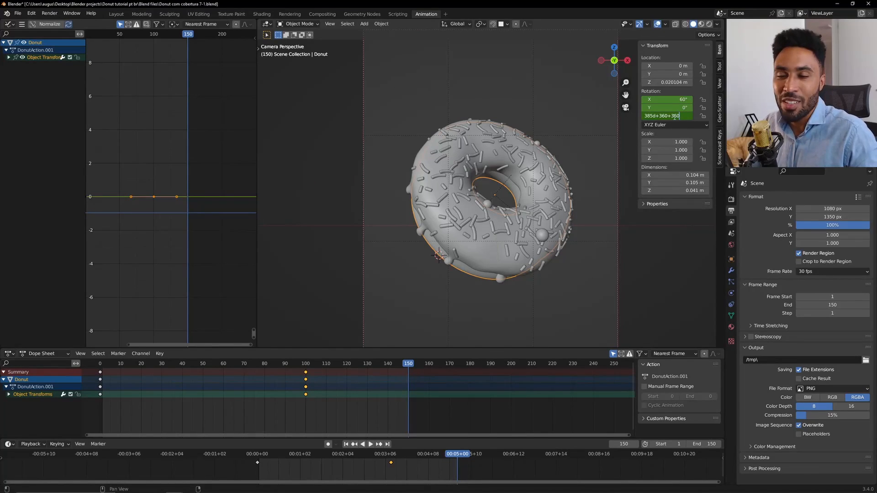
pyautogui.press('Return')
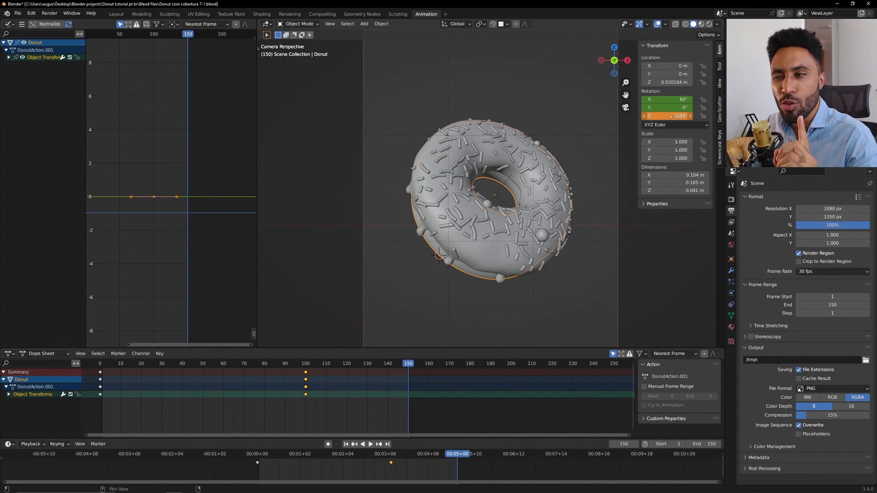
pyautogui.press('i')
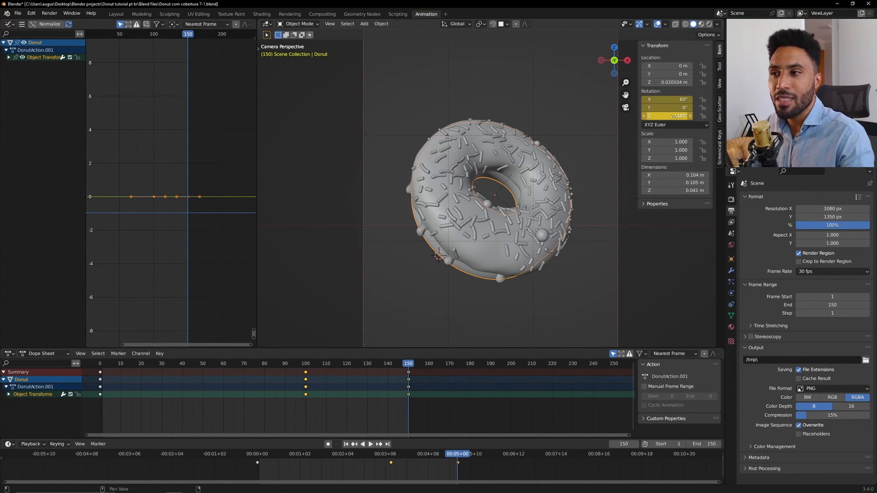
pyautogui.rightClick(674, 116)
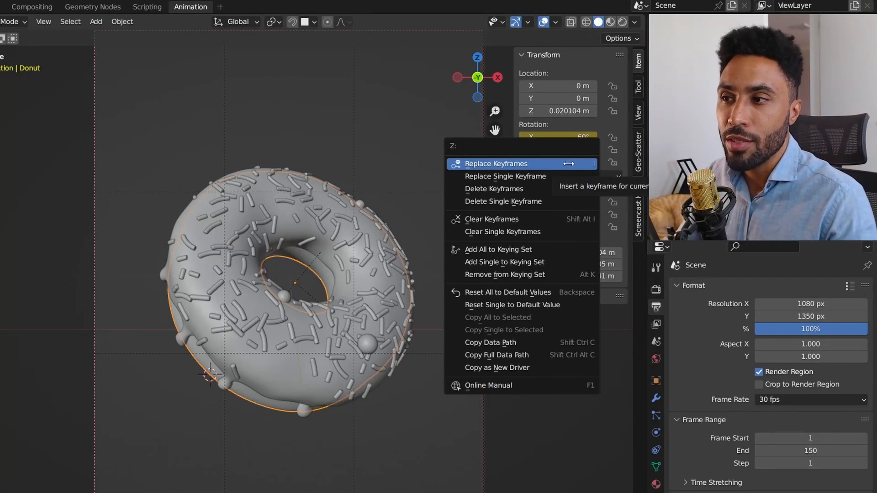
pyautogui.click(667, 117)
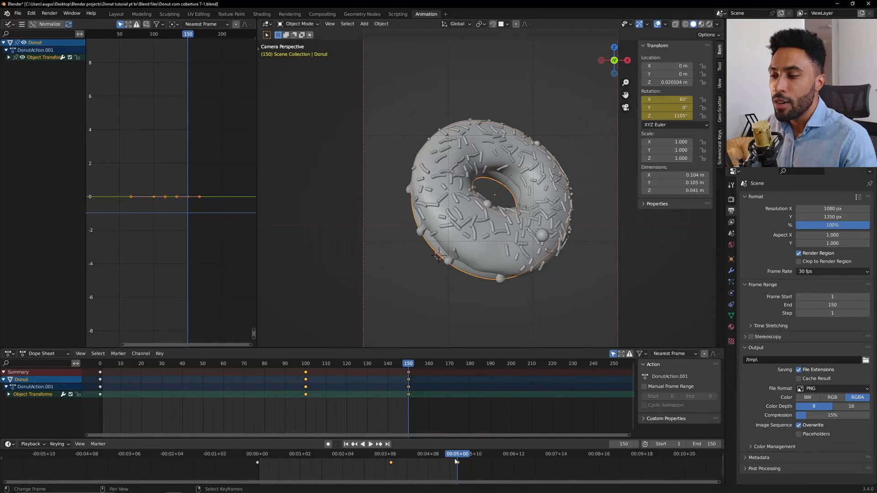
# - Play the Donut's animation from frame 0, pause it, and move the current frame to 66
pyautogui.click(403, 458)
pyautogui.moveTo(402, 458); pyautogui.dragTo(230, 454)
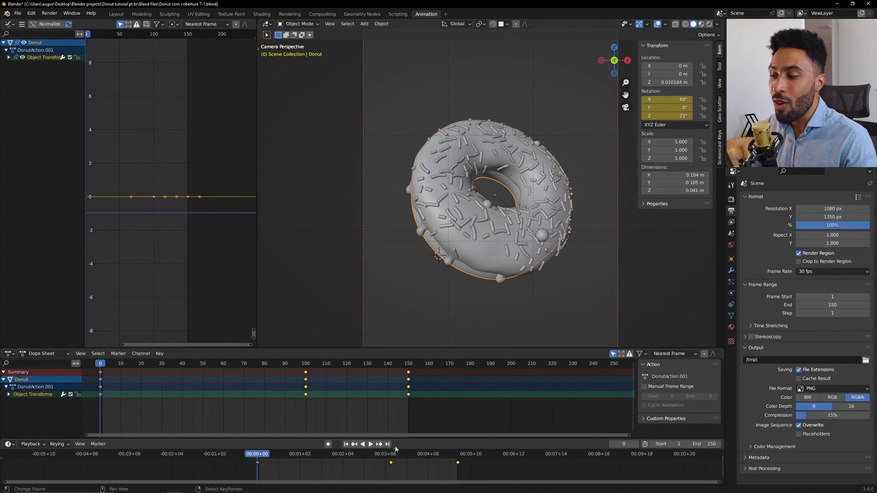
pyautogui.click(370, 444)
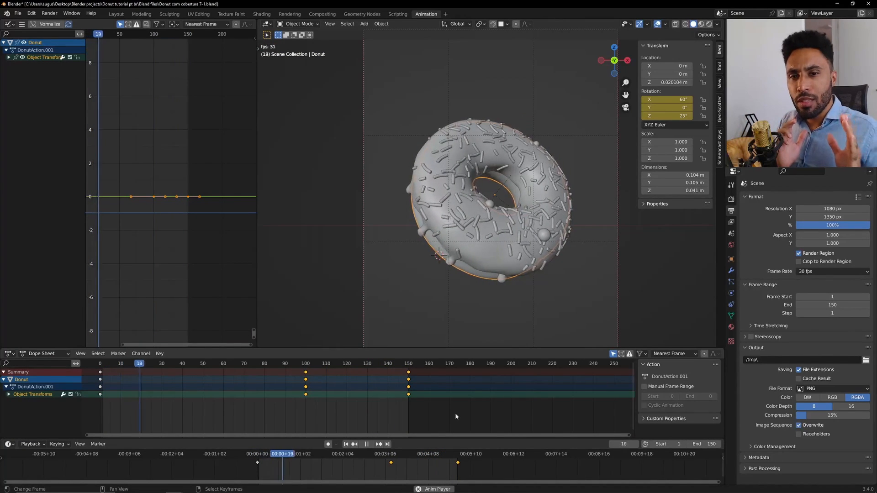
pyautogui.press('space')
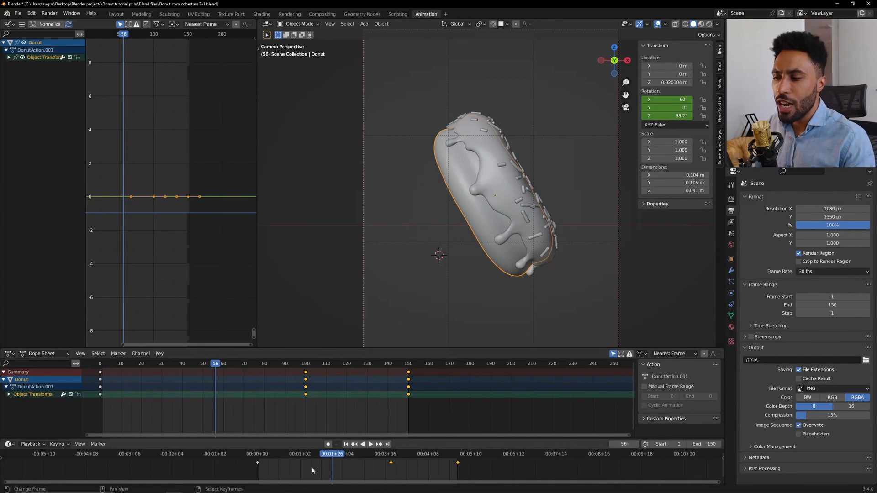
pyautogui.moveTo(334, 458)
pyautogui.mouseDown()
pyautogui.moveTo(288, 458)
pyautogui.moveTo(345, 463)
pyautogui.mouseUp()
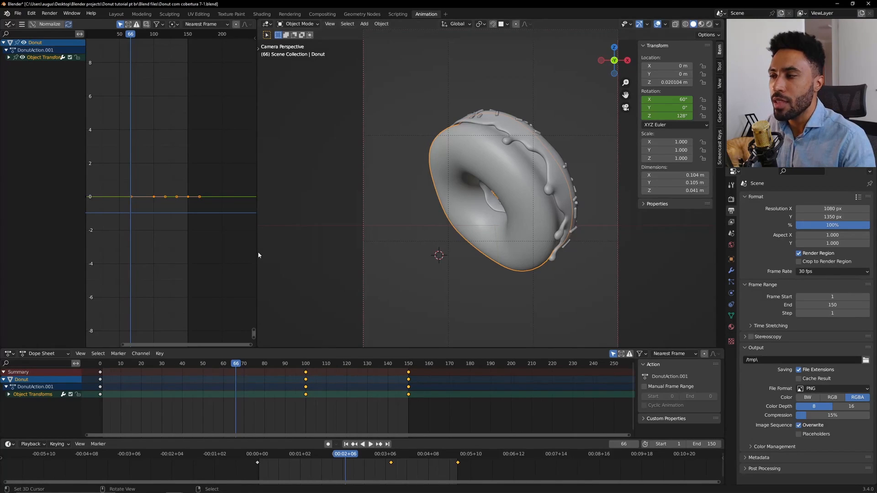
# - Widen the Graph Editor to about half the workspace and hide the 3D viewport's sidebar
pyautogui.moveTo(257, 252); pyautogui.dragTo(450, 253)
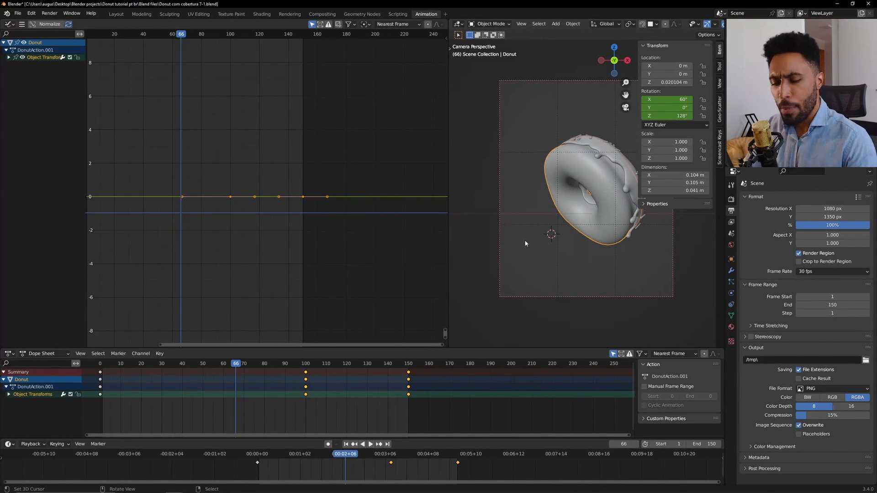
pyautogui.scroll(2, 525, 243)
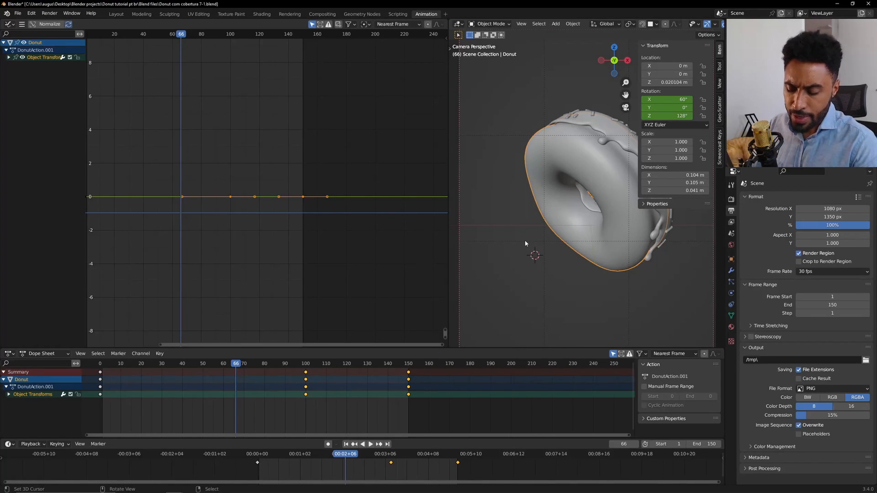
pyautogui.press('n')
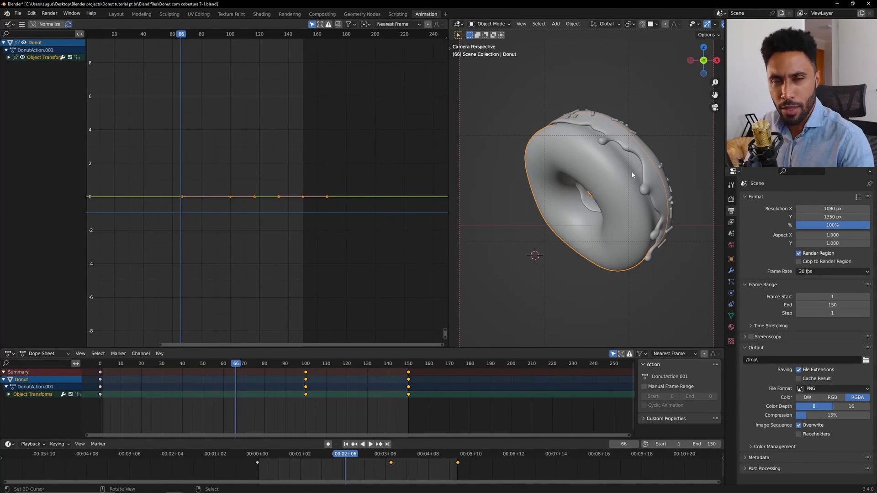
# - Examine the full shape of the Donut's rotation curves in the Graph Editor, scrubbing to frames 27 and 57
pyautogui.scroll(-9, 298, 204)
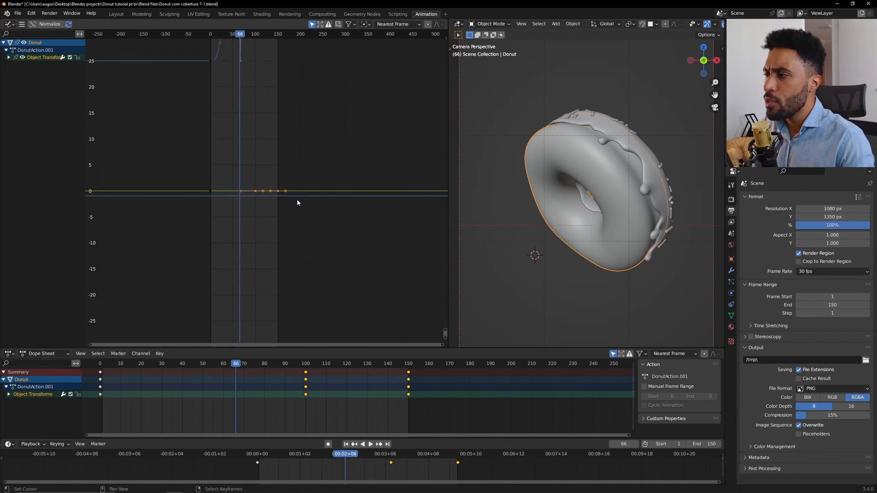
pyautogui.scroll(-5, 297, 200)
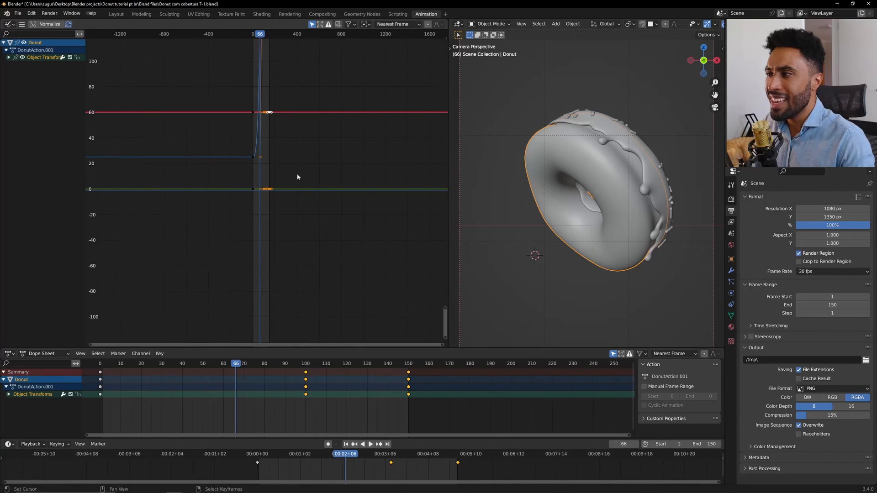
pyautogui.moveTo(297, 178); pyautogui.dragTo(309, 260, button='middle')
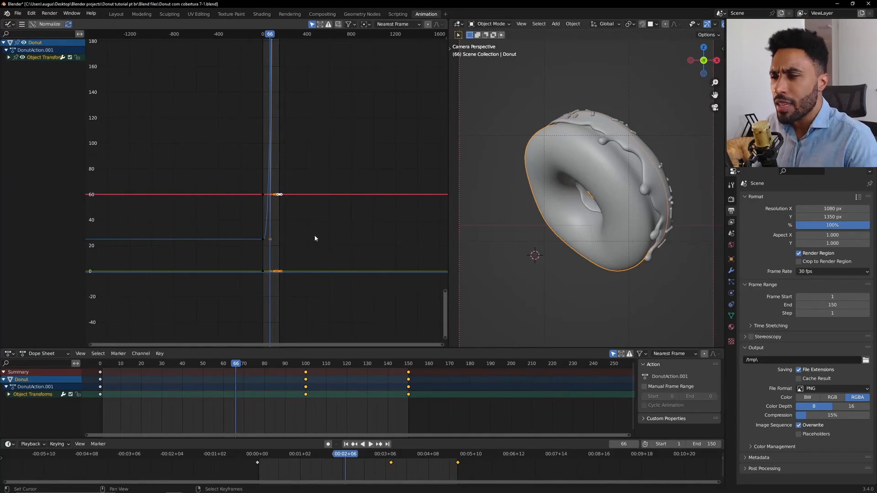
pyautogui.keyDown('ctrl'); pyautogui.moveTo(314, 238); pyautogui.dragTo(348, 193, button='middle'); pyautogui.keyUp('ctrl')
pyautogui.moveTo(349, 174); pyautogui.dragTo(319, 212, button='middle')
pyautogui.scroll(4, 319, 212)
pyautogui.scroll(-2, 318, 211)
pyautogui.click(188, 160)
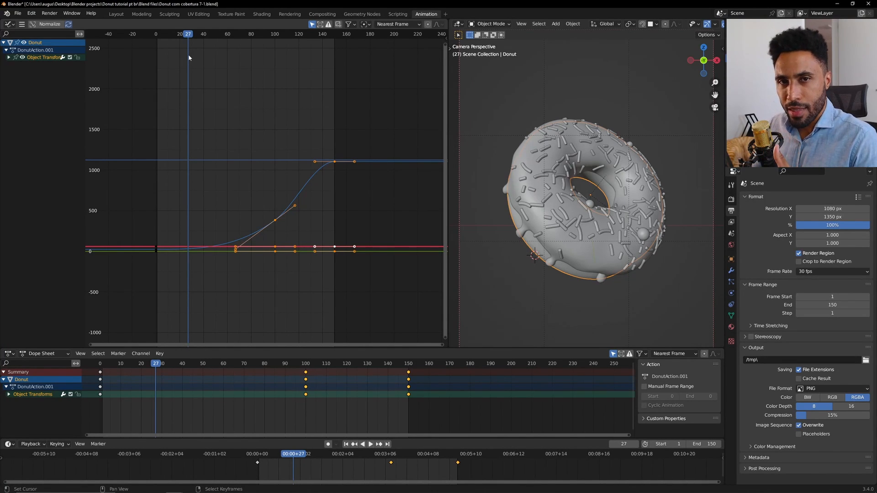
pyautogui.press('space')
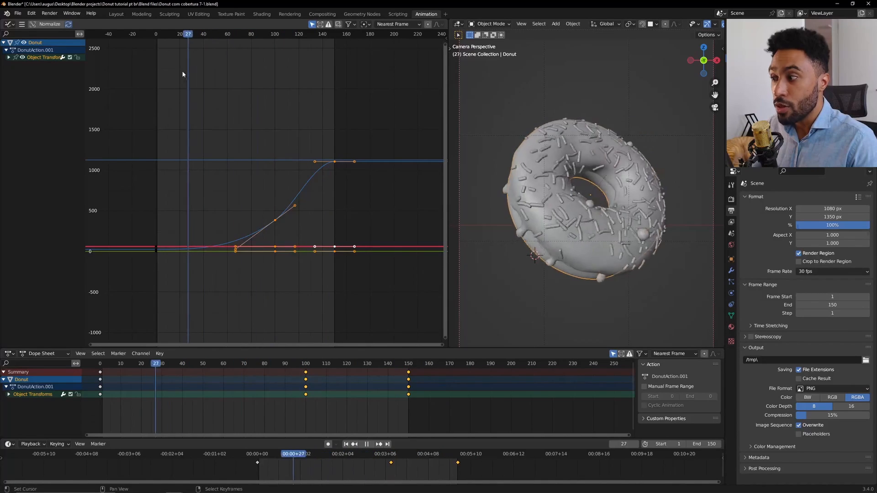
pyautogui.moveTo(196, 76); pyautogui.dragTo(224, 82)
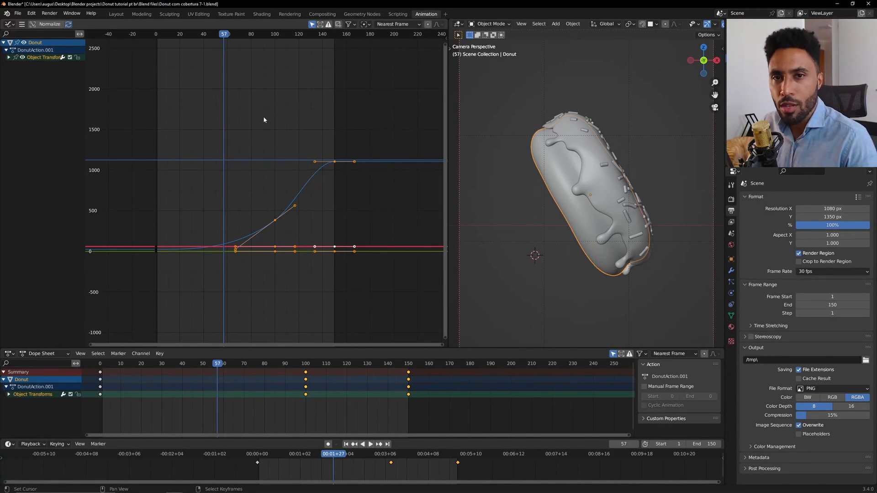
# - Inspect the keyframes of the X, Y and Z rotation curves individually and expand the Graph Editor's Object Transforms channel group
pyautogui.click(336, 163)
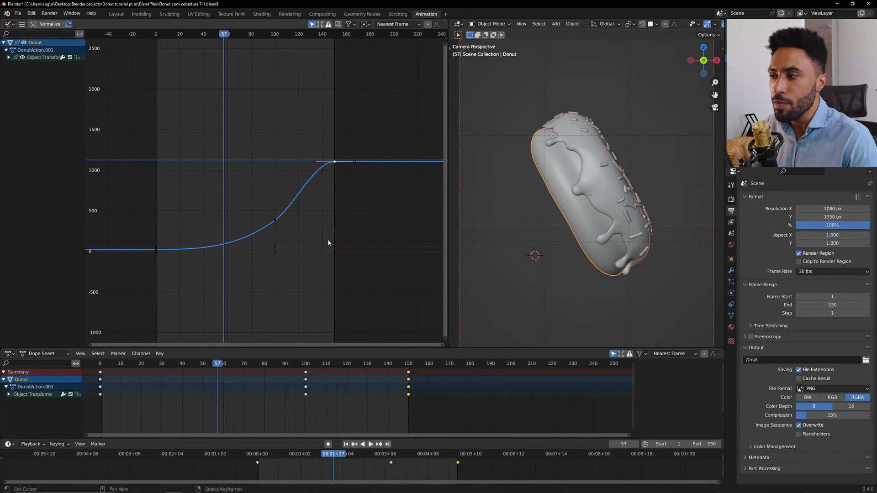
pyautogui.click(336, 247)
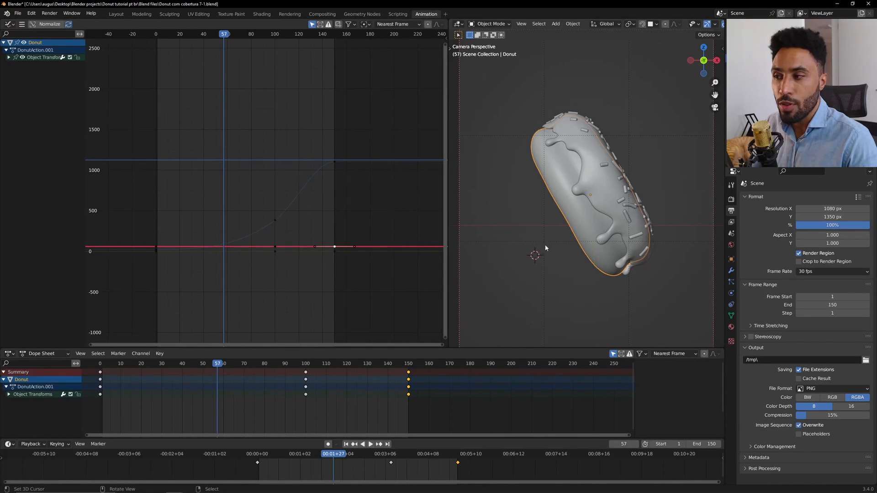
pyautogui.click(334, 252)
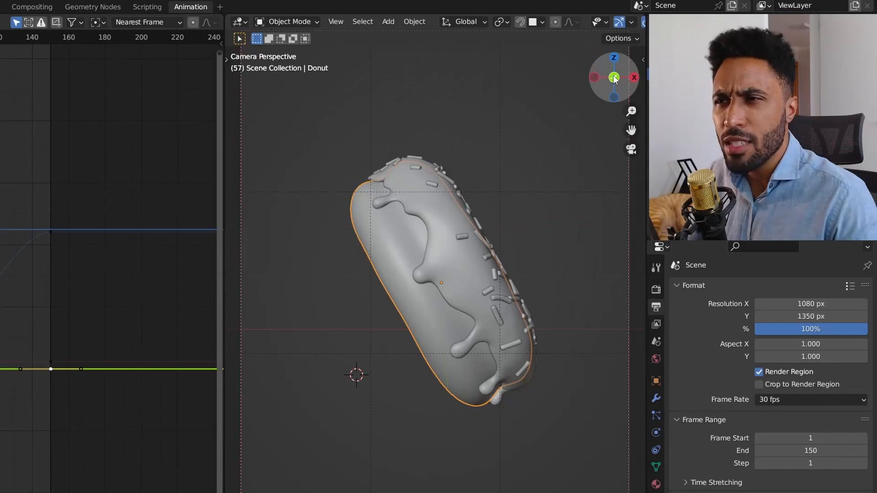
pyautogui.moveTo(704, 63); pyautogui.dragTo(713, 68)
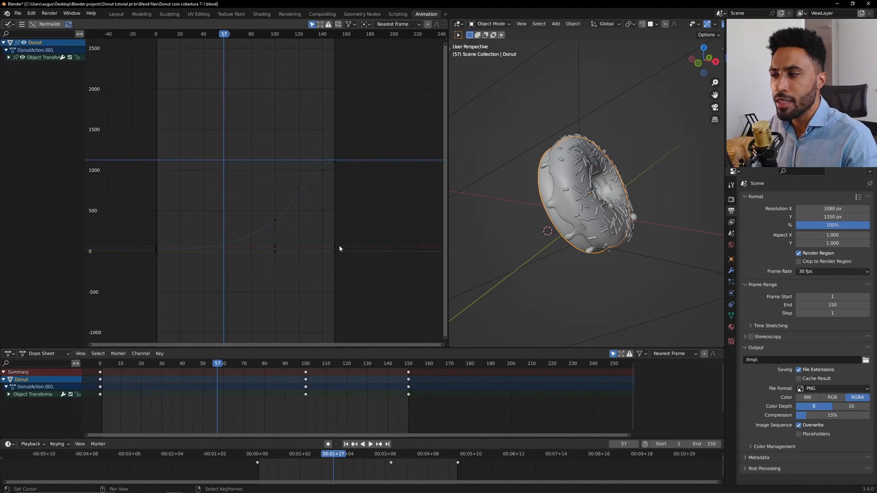
pyautogui.click(338, 247)
pyautogui.click(335, 250)
pyautogui.click(327, 172)
pyautogui.click(335, 162)
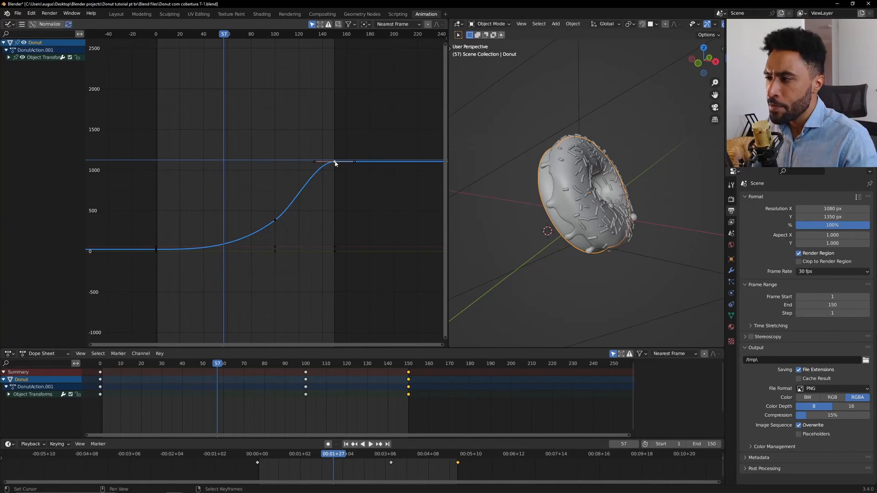
pyautogui.click(156, 248)
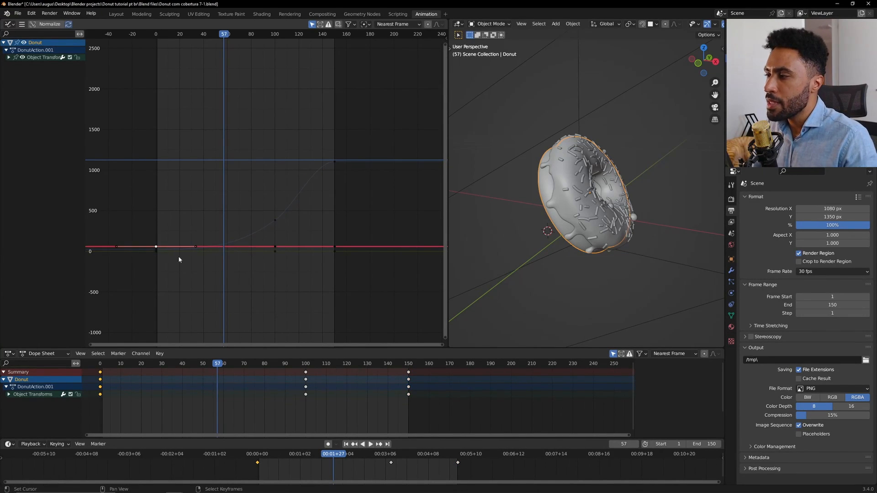
pyautogui.click(9, 57)
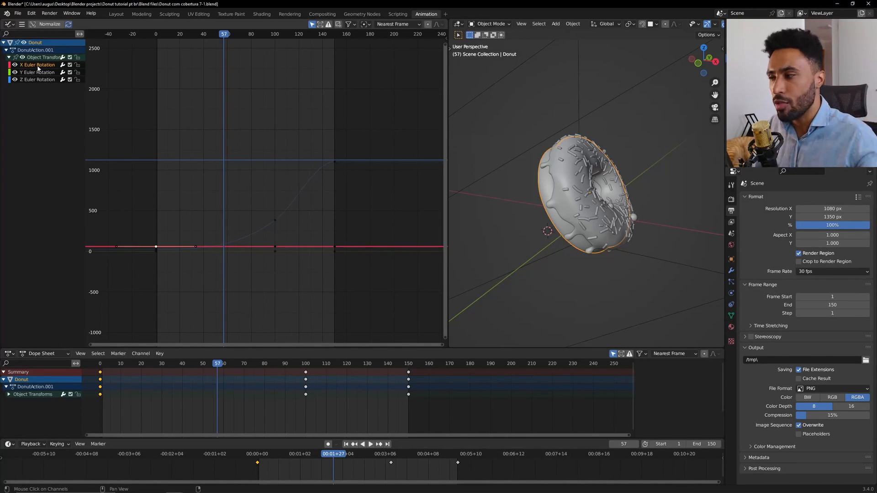
# - Try moving the Y Euler Rotation curve's keyframe at frame 100
pyautogui.moveTo(277, 248); pyautogui.dragTo(265, 263)
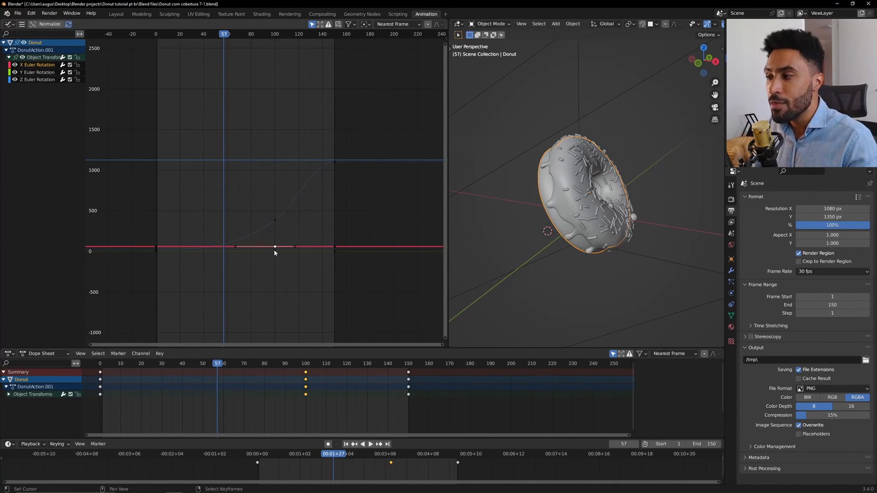
pyautogui.click(274, 251)
pyautogui.press('g')
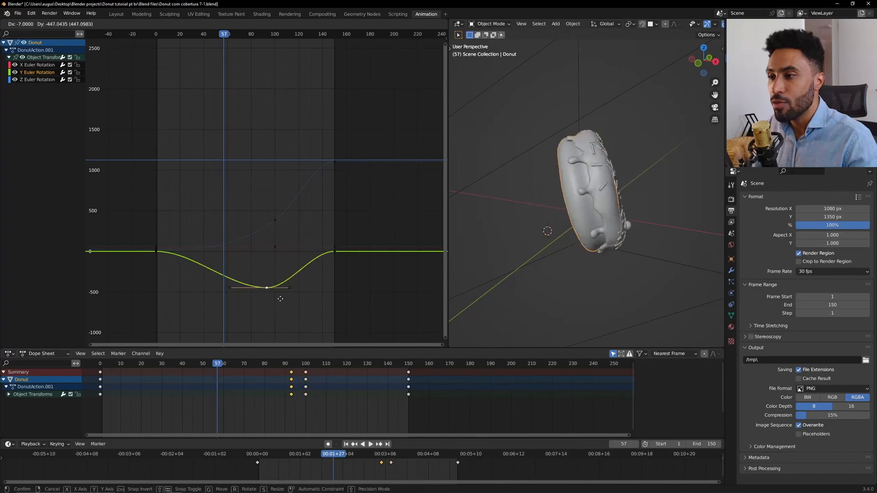
pyautogui.rightClick(282, 236)
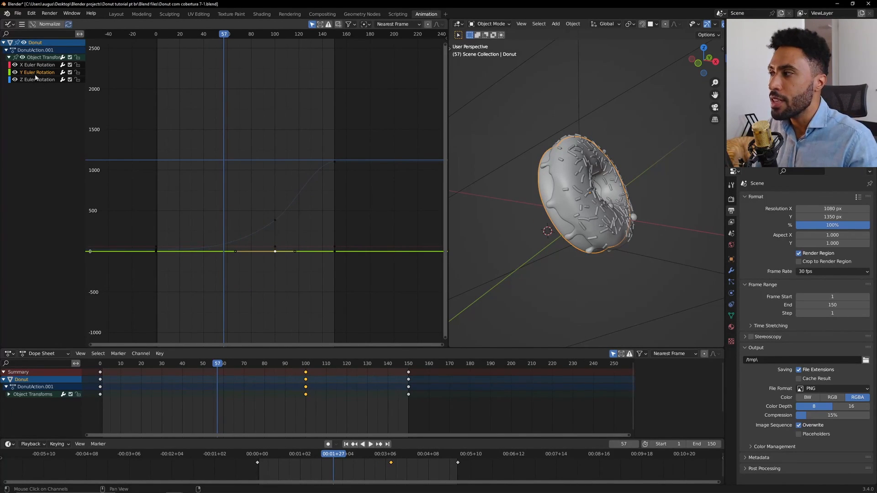
# - Delete the Y Euler Rotation and X Euler Rotation channels from the Donut's animation
pyautogui.press('x')
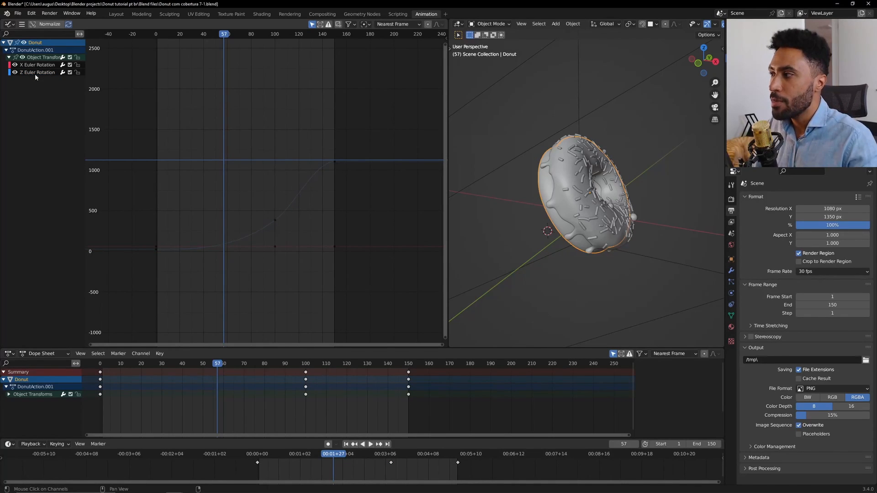
pyautogui.click(34, 66)
pyautogui.press('x')
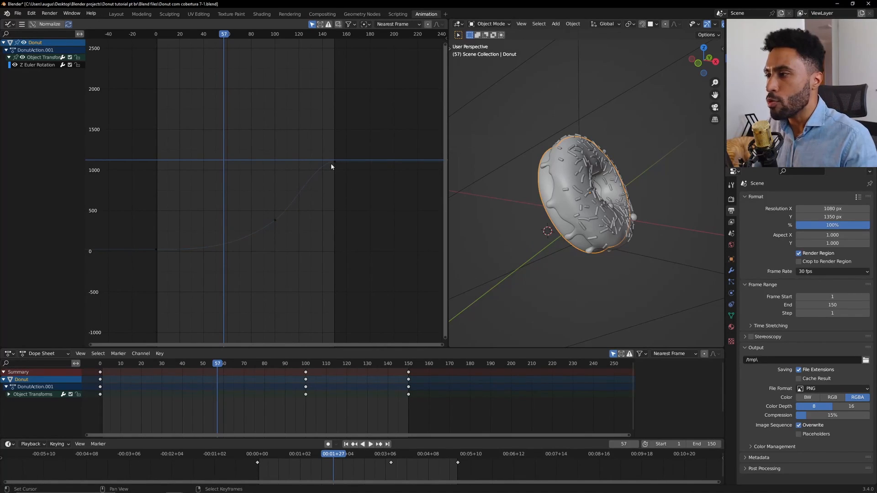
# - Set the playhead to frame 3 and select the Z Euler Rotation curve's first keyframe in the Graph Editor
pyautogui.click(331, 163)
pyautogui.moveTo(320, 203); pyautogui.dragTo(358, 209, button='middle')
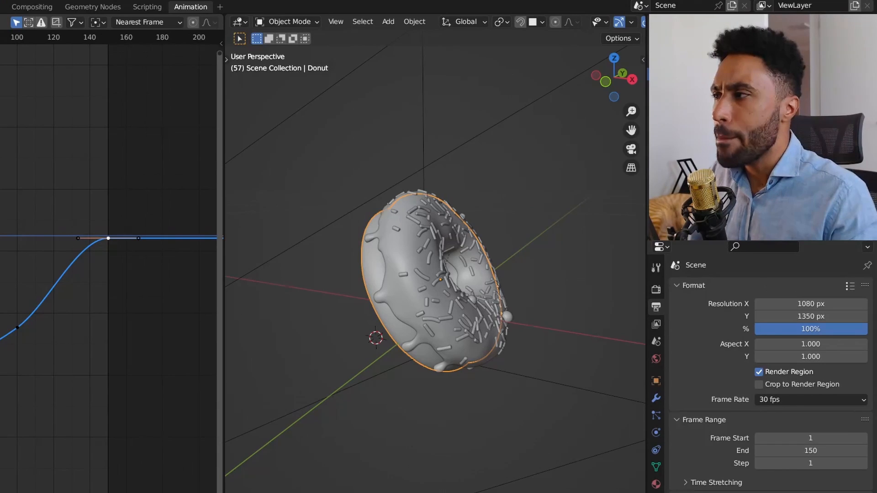
pyautogui.click(261, 454)
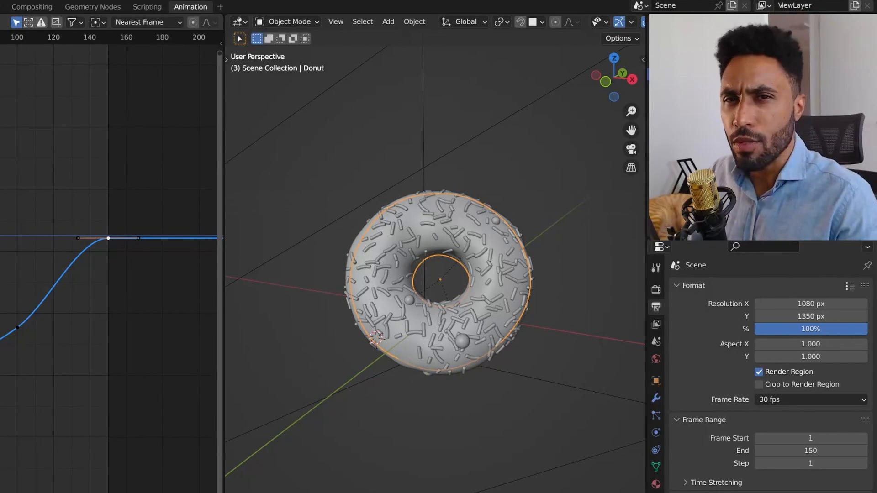
pyautogui.click(194, 253)
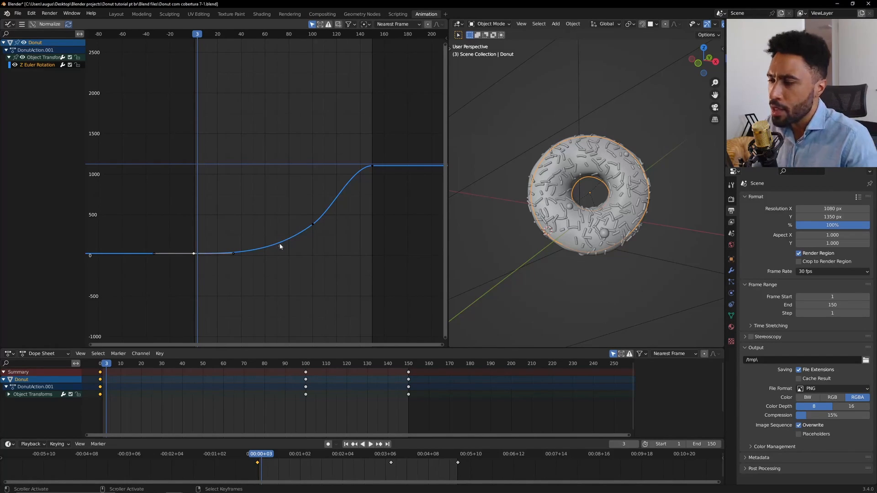
# - Try moving, rotating and scaling the Z Euler Rotation curve's first keyframe
pyautogui.press('g')
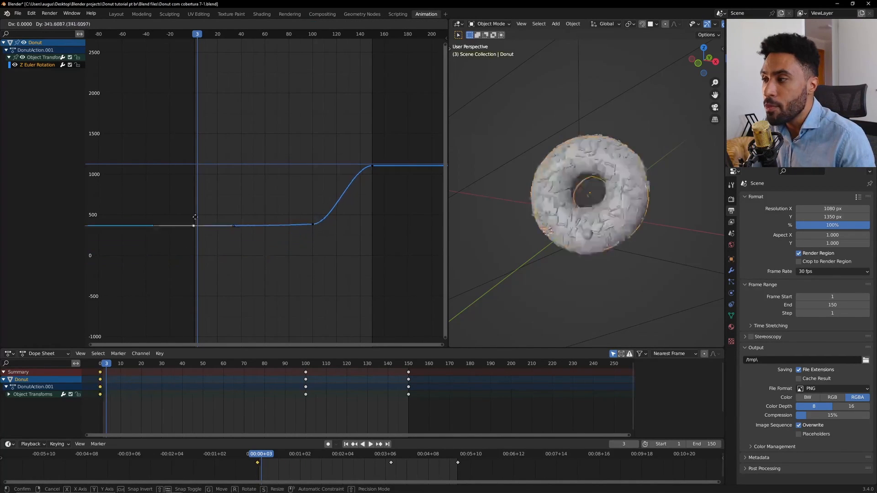
pyautogui.rightClick(223, 253)
pyautogui.press('r')
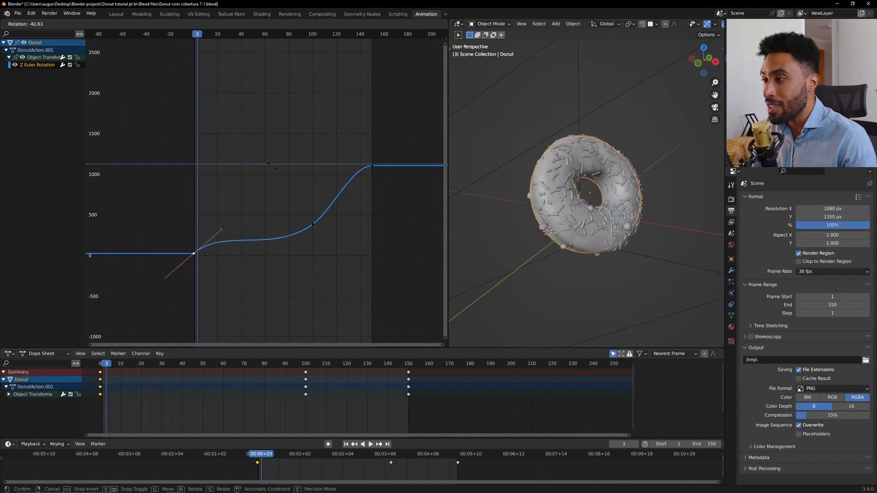
pyautogui.rightClick(301, 233)
pyautogui.press('s')
pyautogui.rightClick(311, 244)
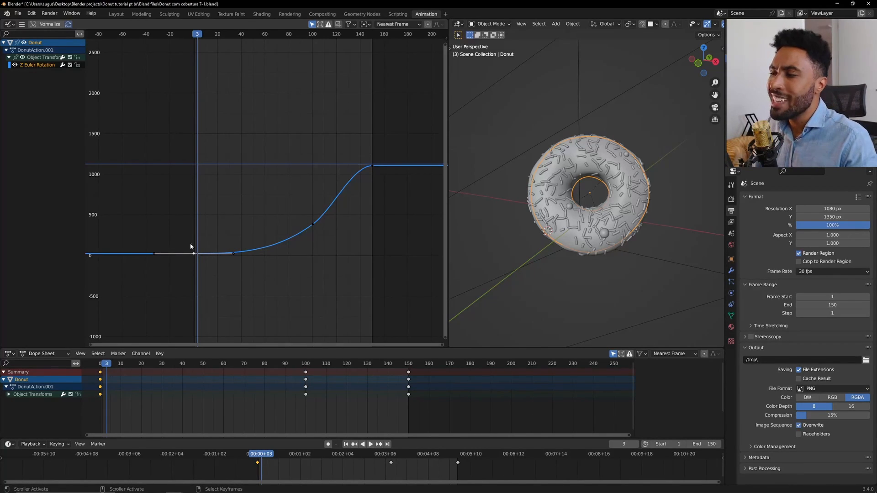
# - Scale up the first keyframe's handles to reach about frame 120 and play the animation from frame 1
pyautogui.press('s')
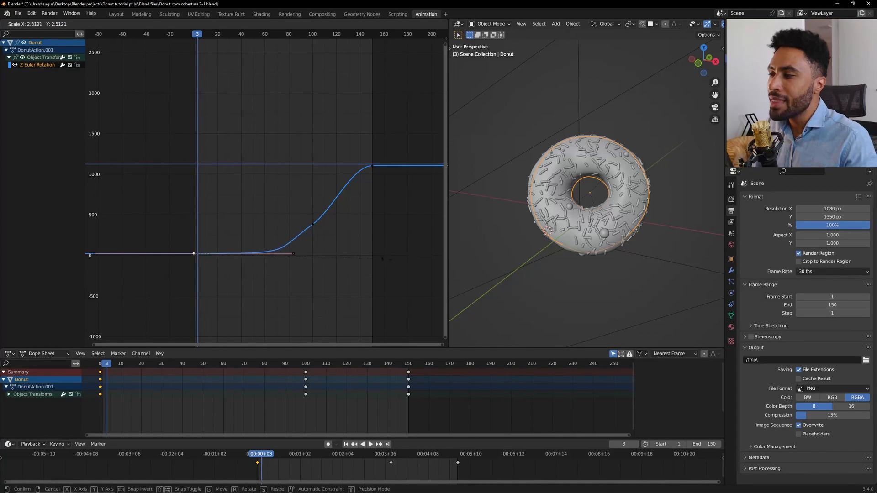
pyautogui.click(109, 264)
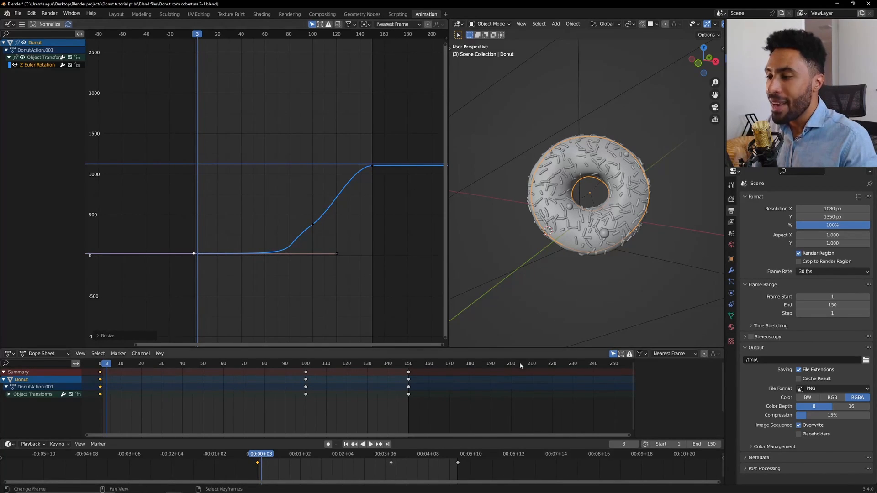
pyautogui.click(346, 444)
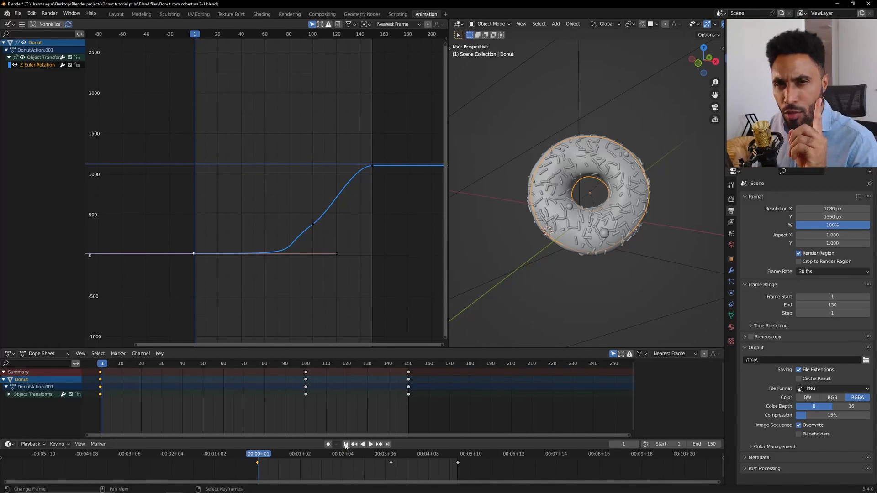
pyautogui.press('space')
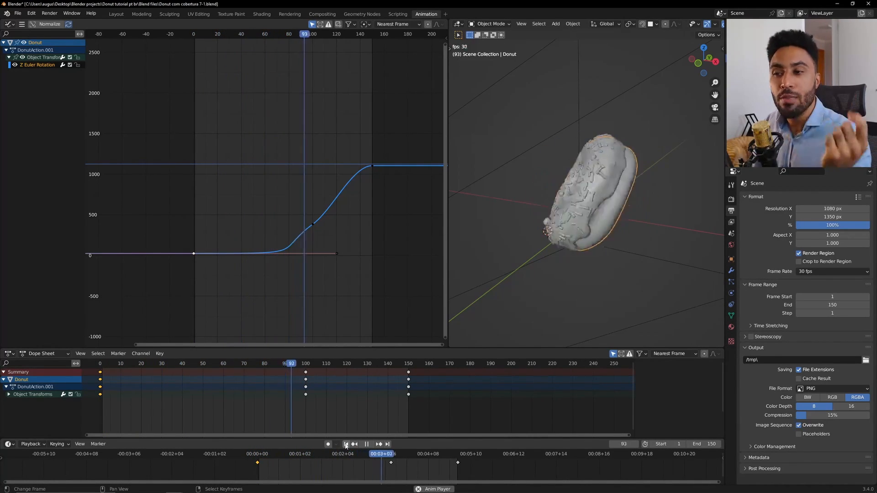
pyautogui.press('space')
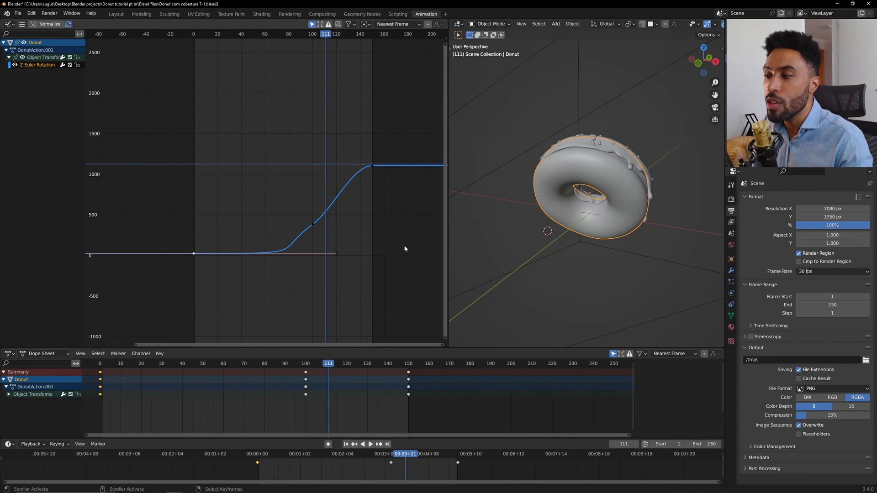
# - Scale the first keyframe's handles down until they are very short, and replay the animation from its start
pyautogui.press('s')
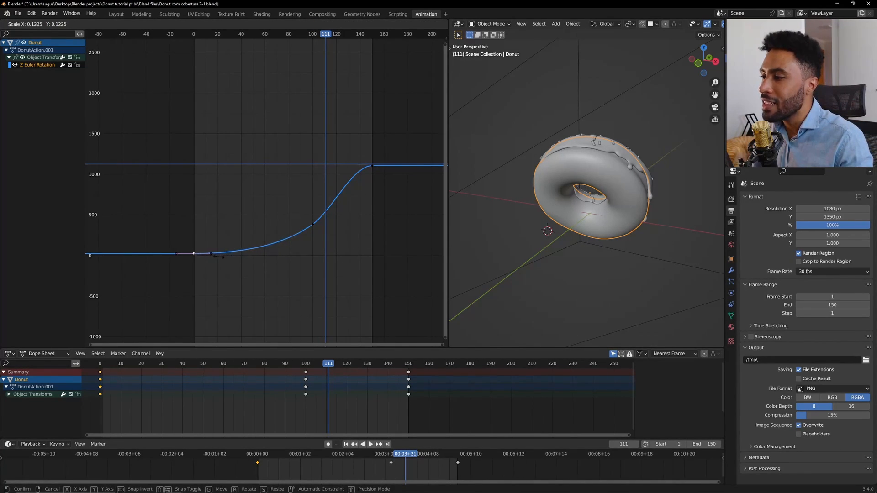
pyautogui.click(206, 260)
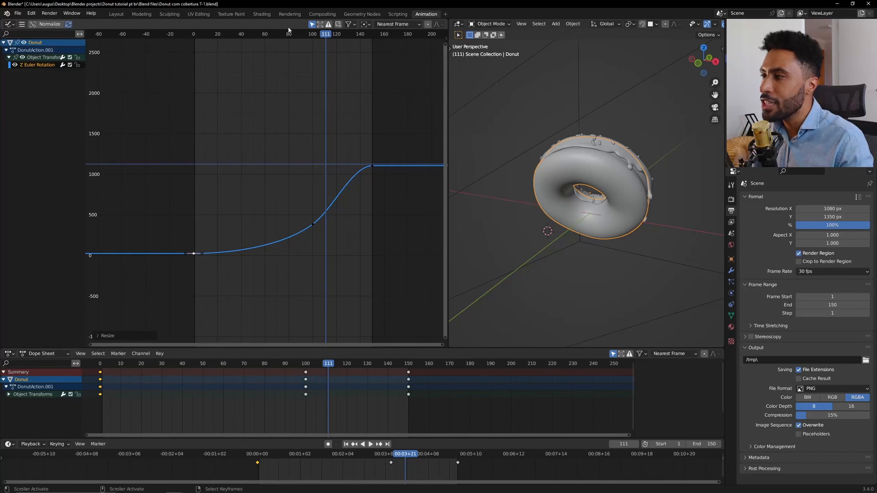
pyautogui.moveTo(288, 33); pyautogui.dragTo(187, 34)
pyautogui.press('space')
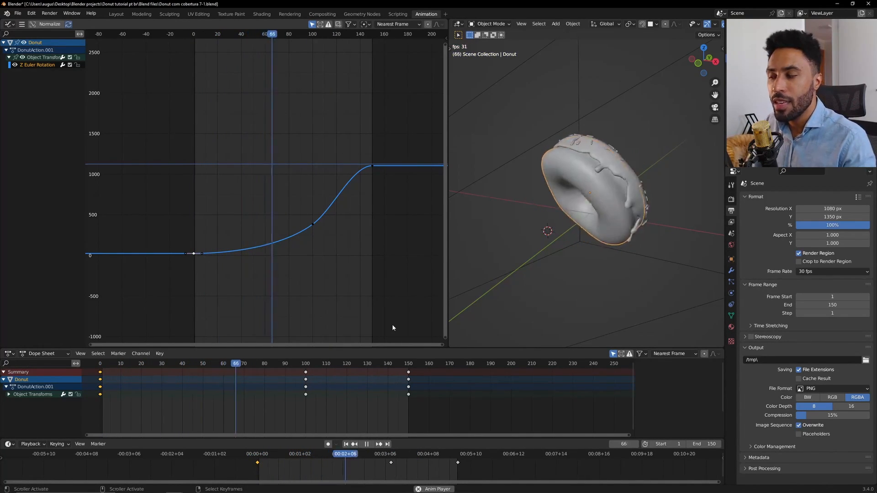
pyautogui.press('space')
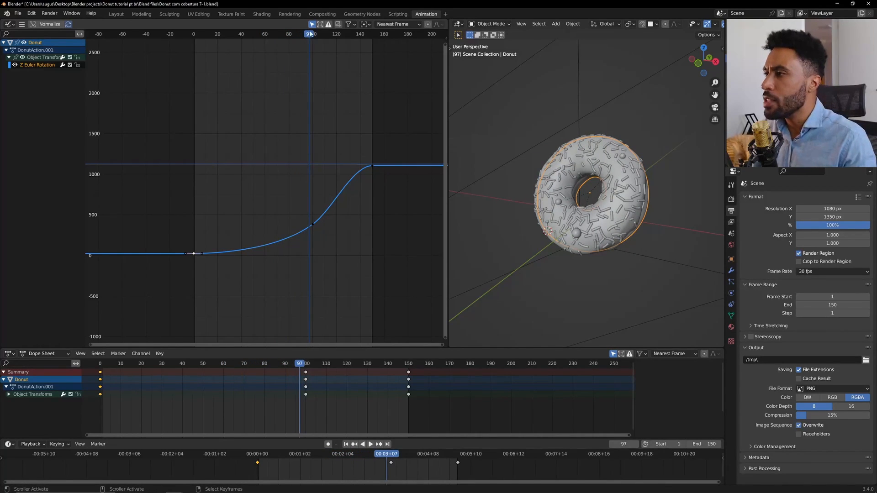
pyautogui.moveTo(283, 35); pyautogui.dragTo(117, 54)
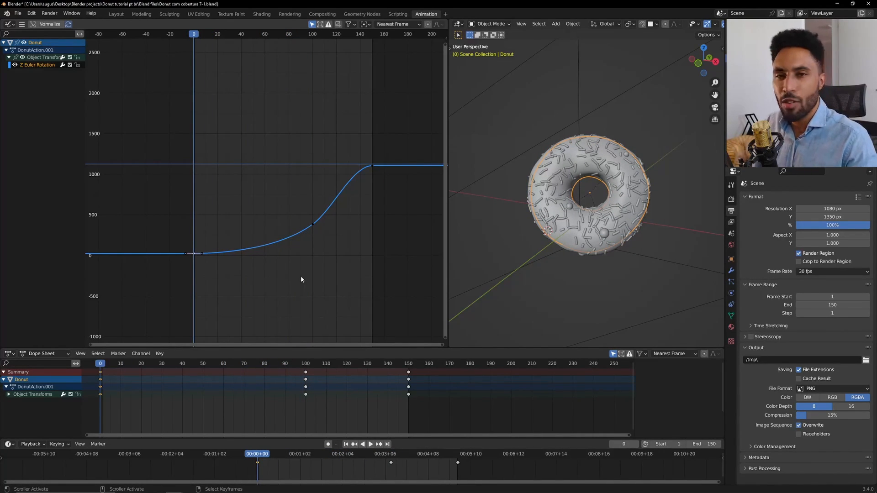
pyautogui.press('space')
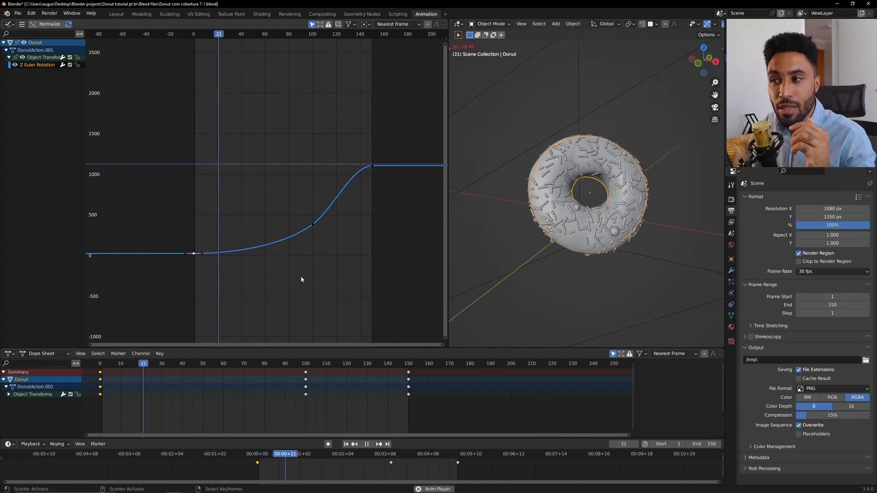
pyautogui.press('space')
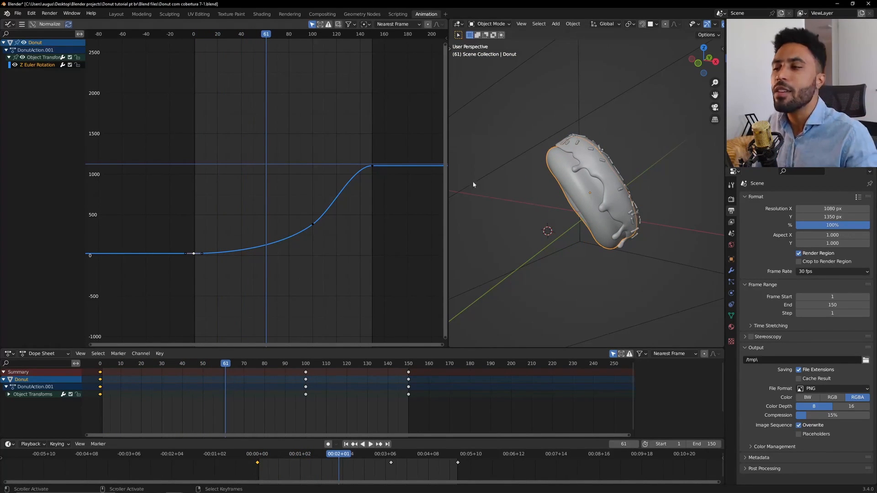
# - View the donut through the camera at frame 0 and slightly lengthen the first keyframe's handles
pyautogui.press('KP_0')
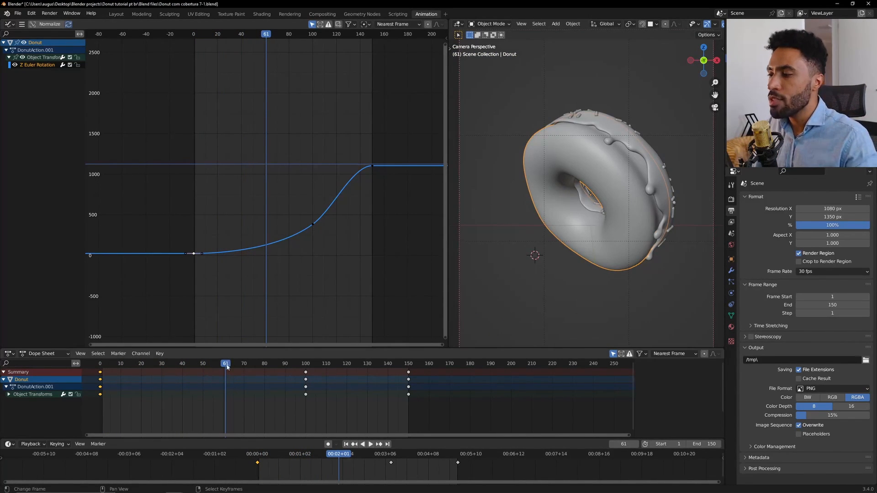
pyautogui.moveTo(227, 367); pyautogui.dragTo(100, 365)
pyautogui.press('s')
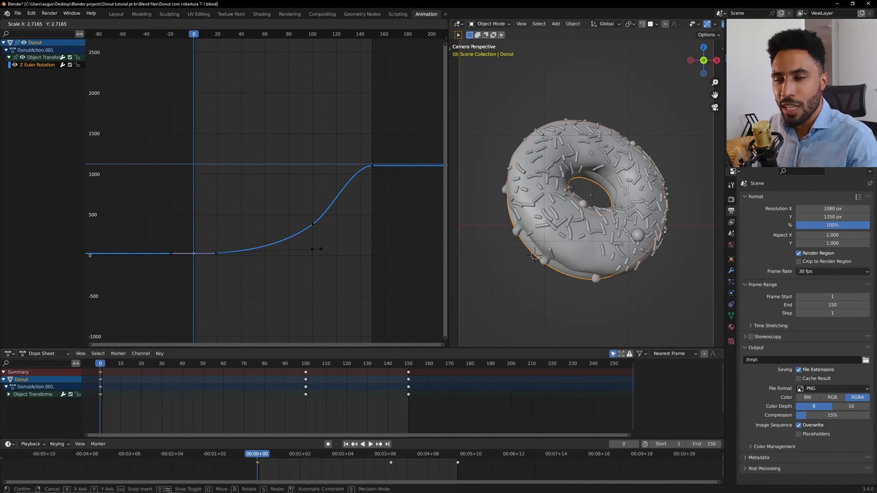
pyautogui.click(204, 274)
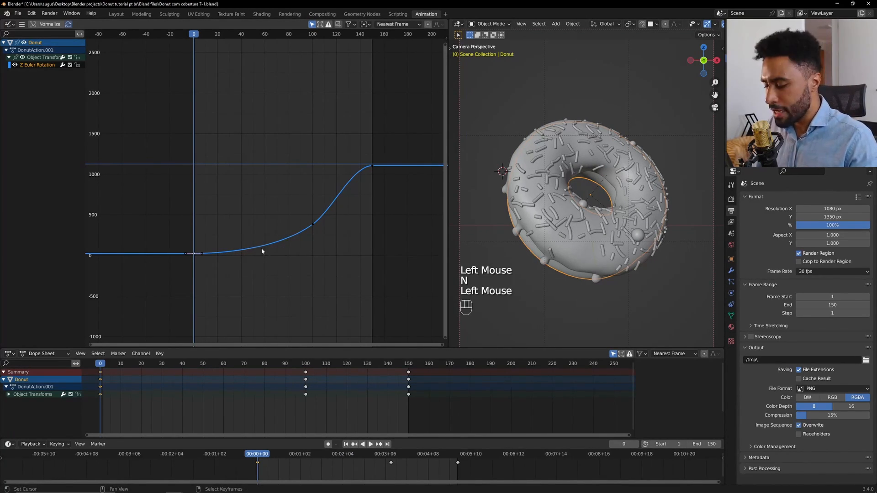
pyautogui.press('s')
pyautogui.click(373, 247)
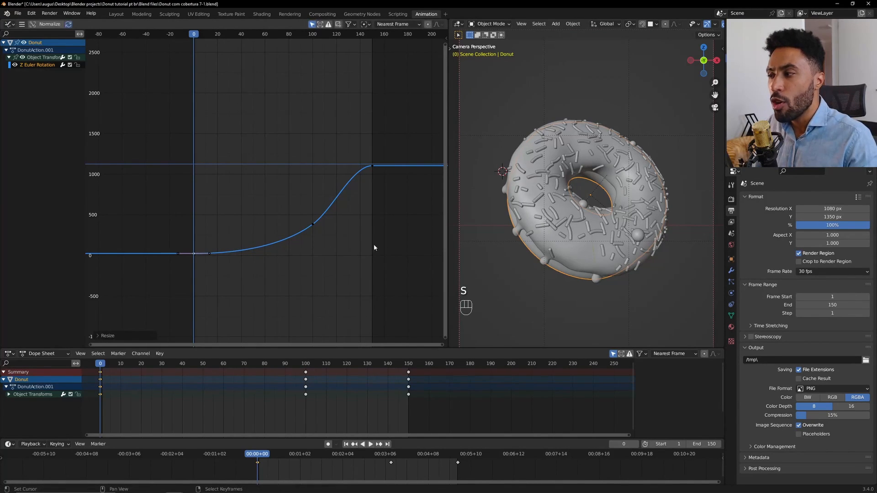
# - Tilt the first keyframe's handles upward, lengthen them to about frame 25, and play back the animation
pyautogui.press('r')
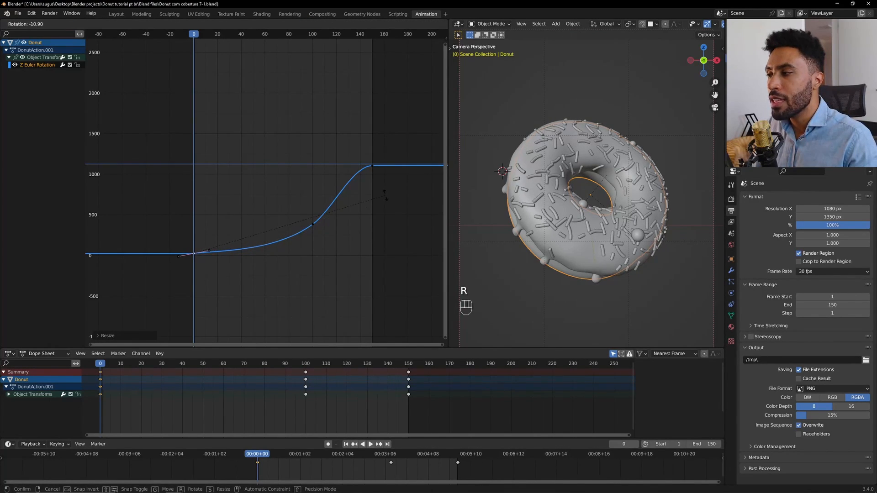
pyautogui.click(387, 208)
pyautogui.press('s')
pyautogui.click(252, 248)
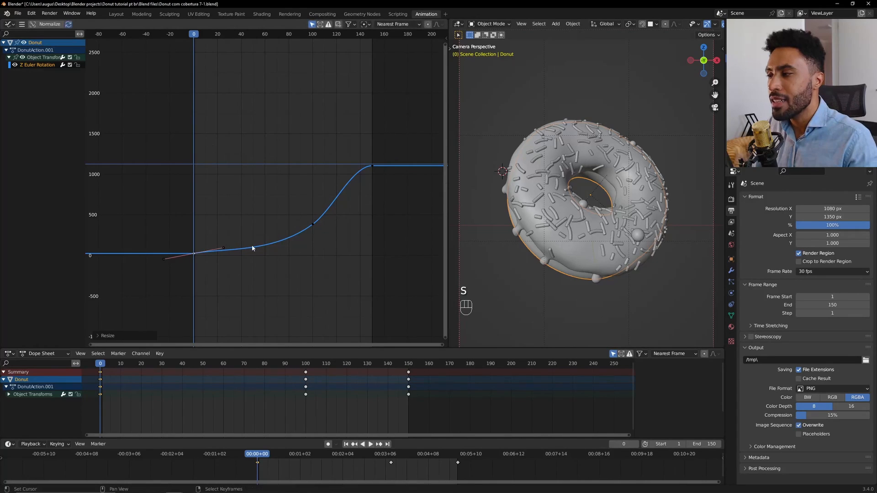
pyautogui.press('space')
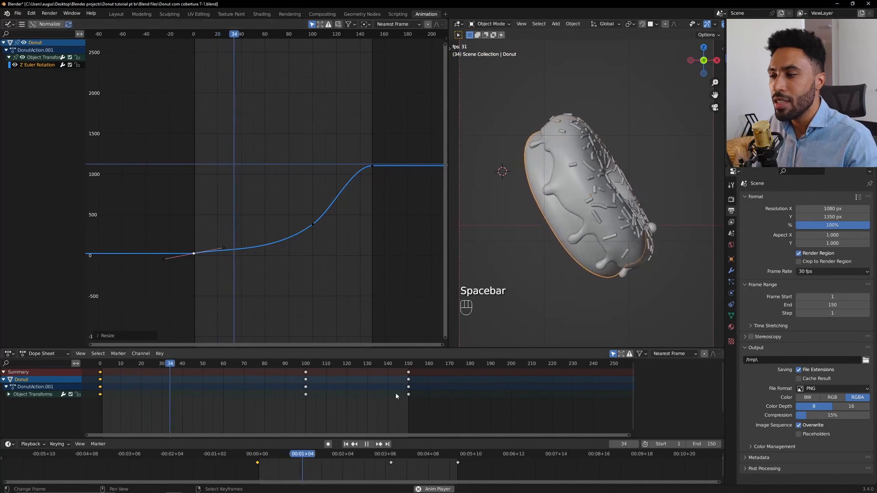
pyautogui.doubleClick(344, 445)
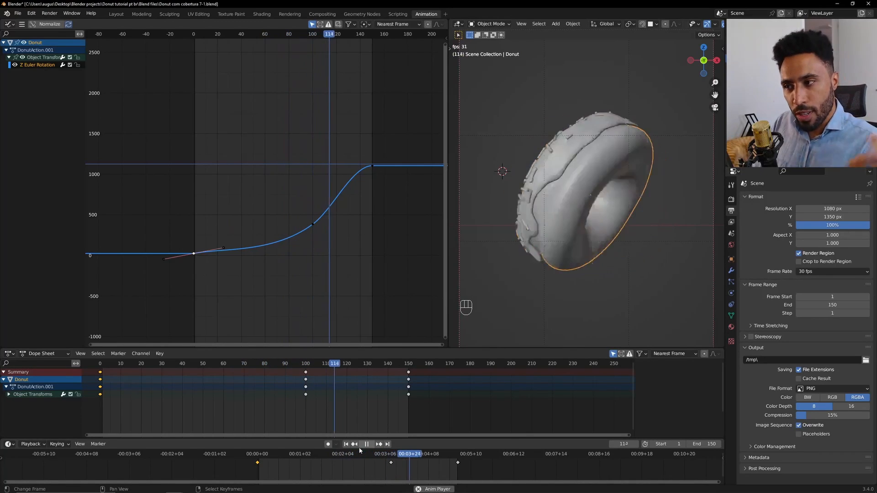
pyautogui.press('space')
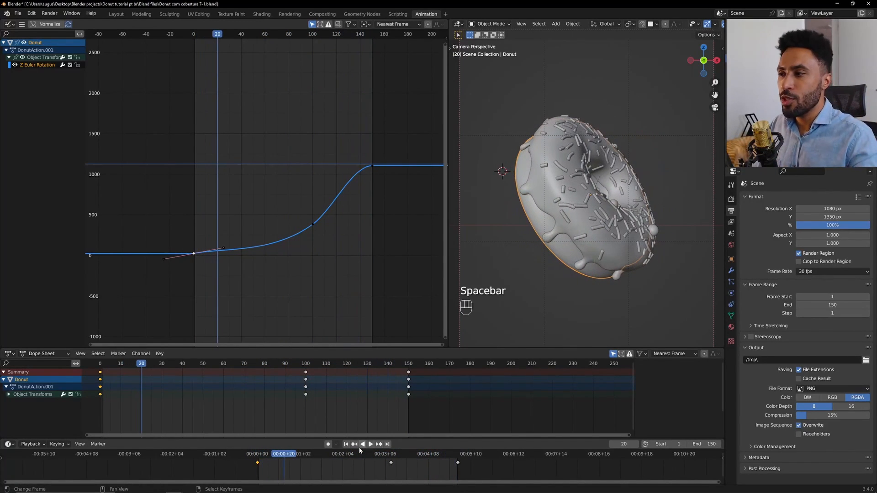
# - Raise the left handle of the frame 100 keyframe by about 270 and 10 frames later, straightening the curve's start, and play from frame 0
pyautogui.rightClick(310, 224)
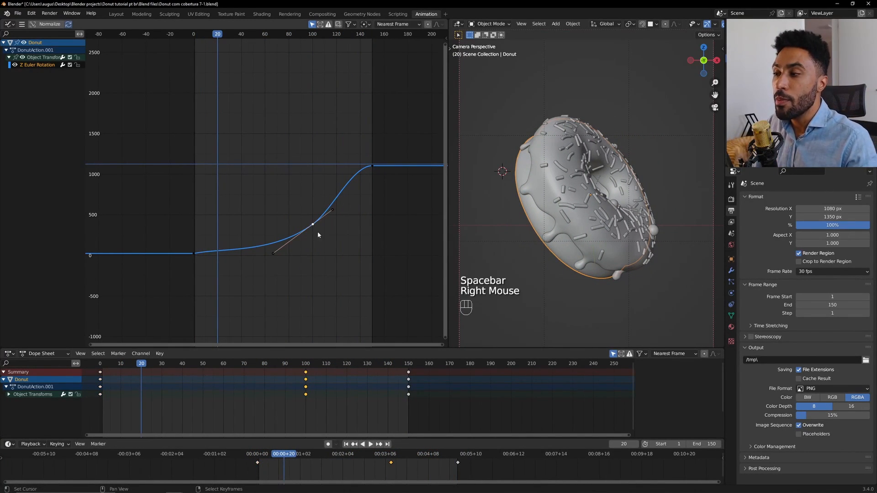
pyautogui.press('s')
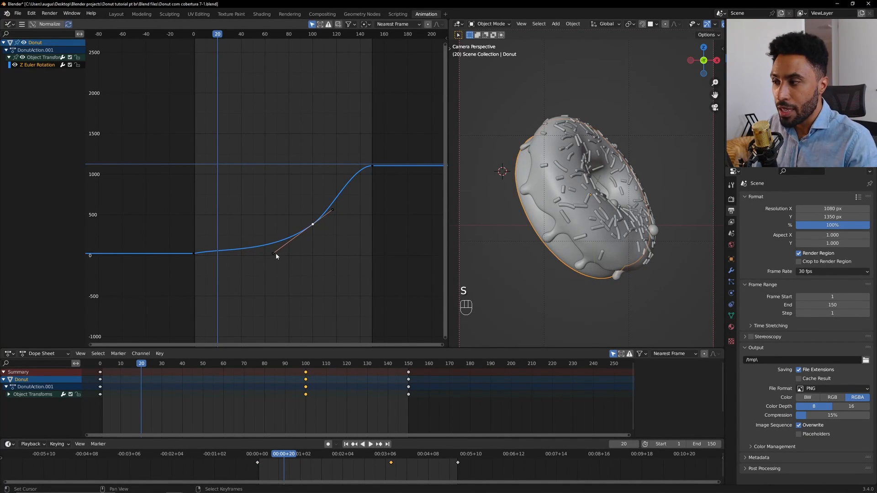
pyautogui.rightClick(276, 254)
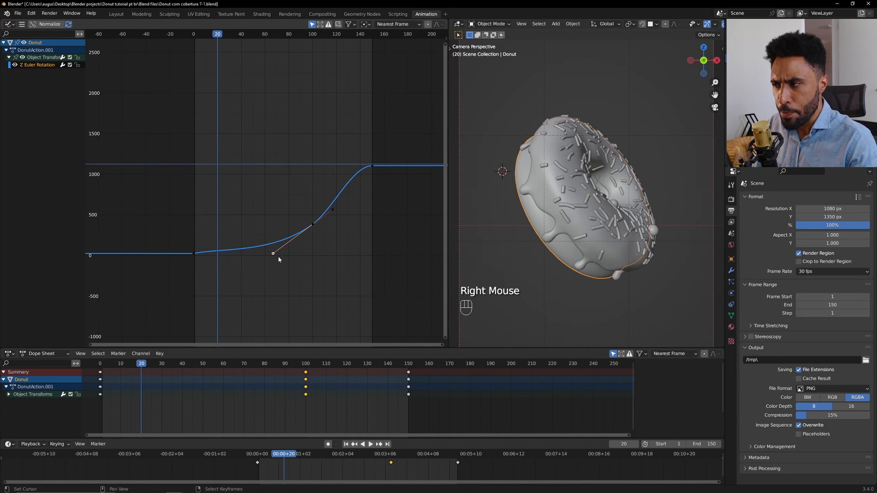
pyautogui.press('g')
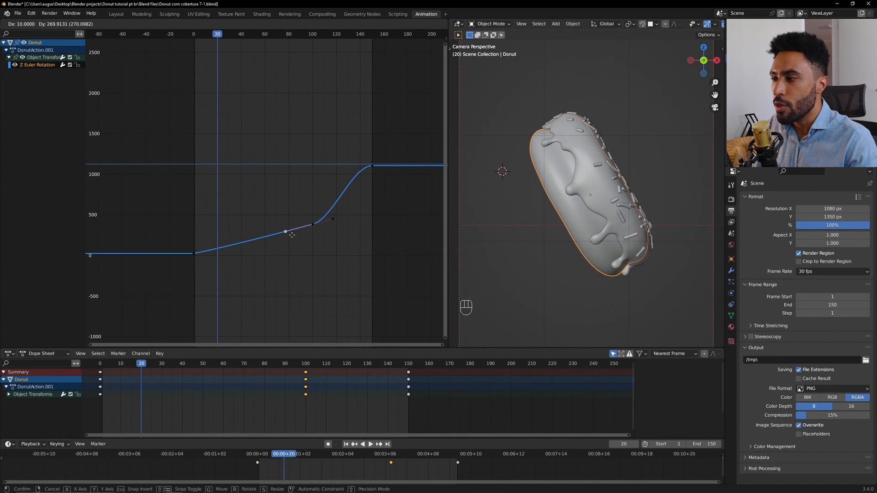
pyautogui.click(293, 237)
pyautogui.moveTo(218, 35); pyautogui.dragTo(164, 40)
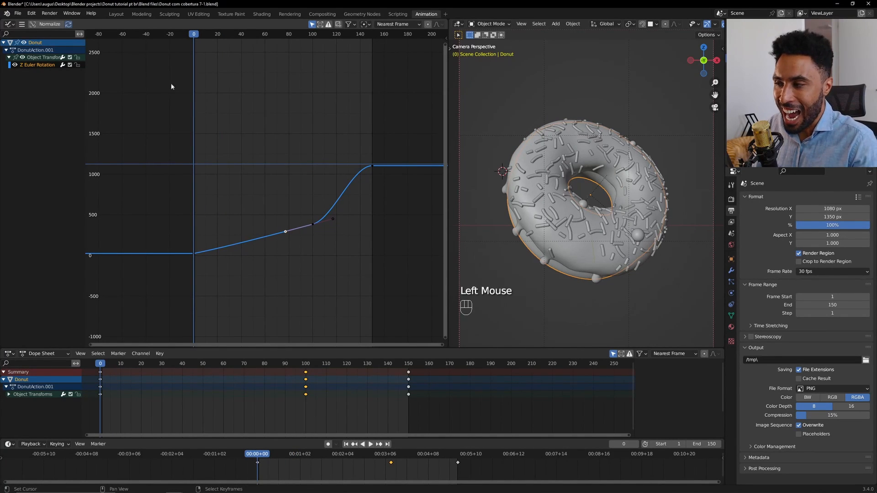
pyautogui.press('space')
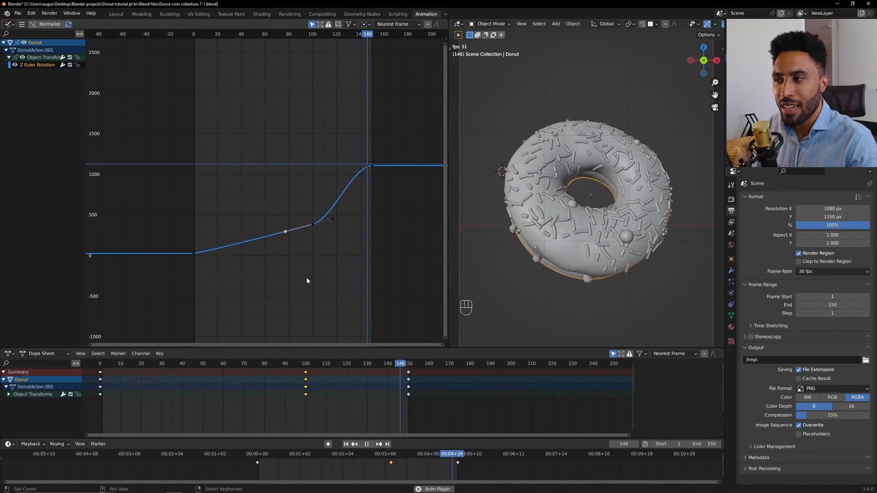
# - Shorten the right handle of the frame 100 keyframe by about 10 frames, keeping it along its current slope
pyautogui.rightClick(333, 223)
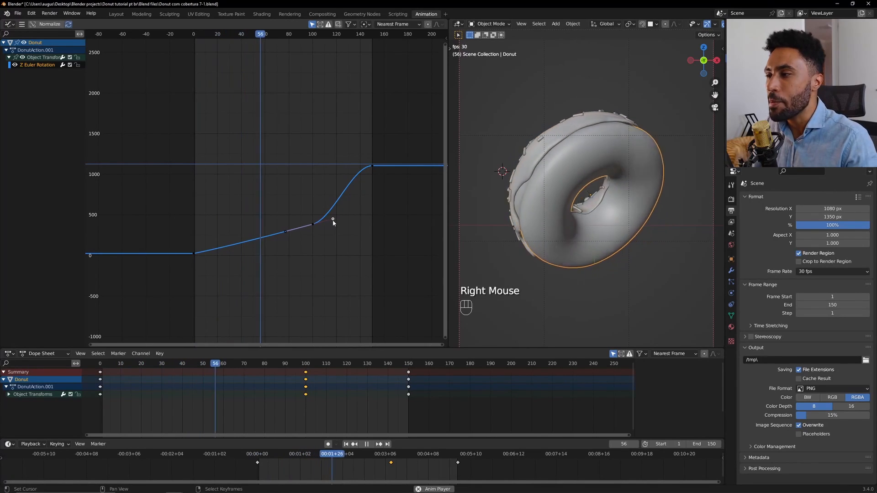
pyautogui.press('space')
pyautogui.press('g')
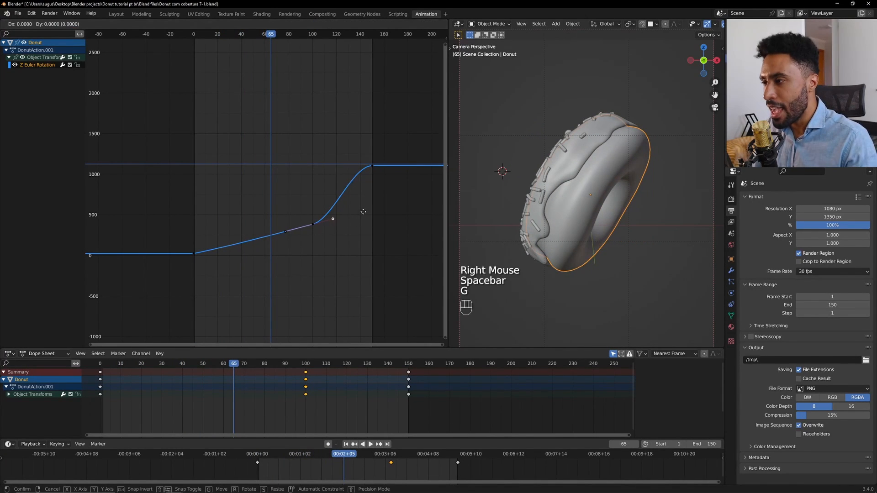
pyautogui.press('shift')
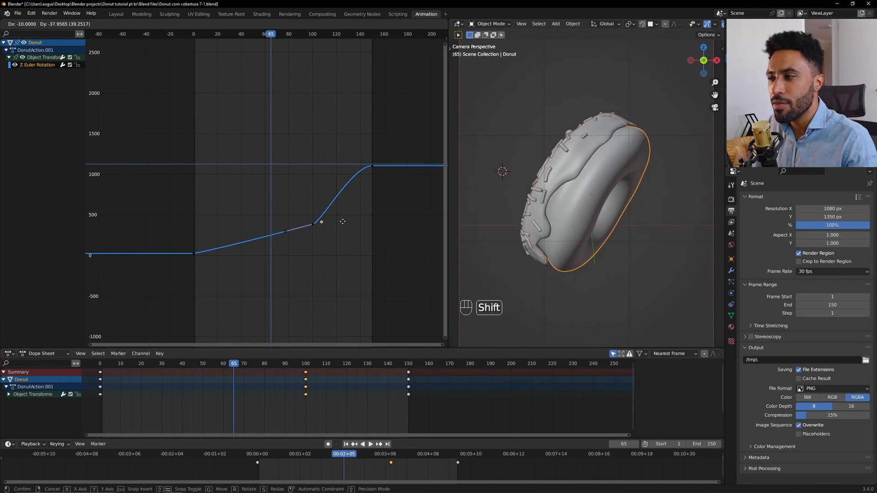
pyautogui.click(345, 220)
# - Play the speed change around frame 100, starting first from frame 90 and again from frame 79
pyautogui.moveTo(270, 42); pyautogui.dragTo(300, 45)
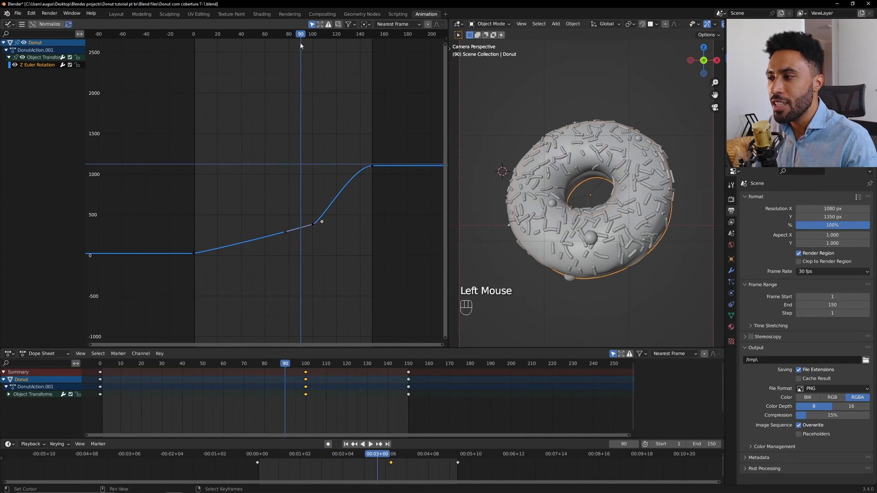
pyautogui.press('space')
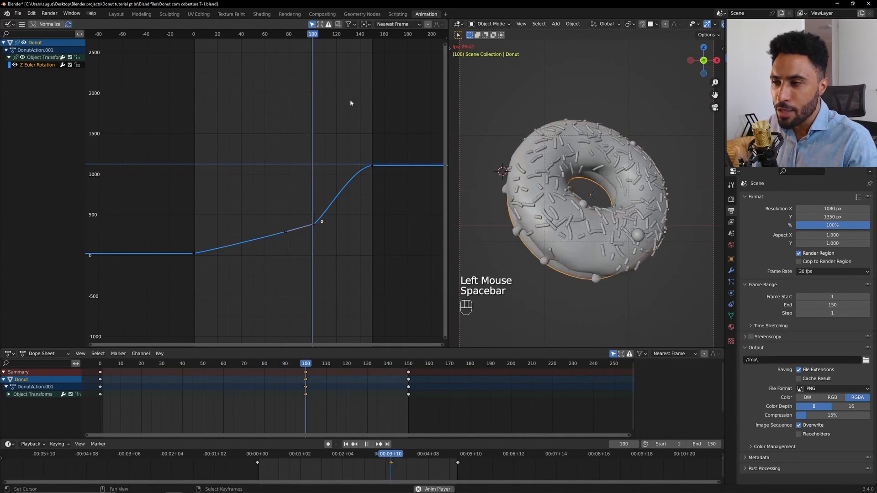
pyautogui.press('space')
pyautogui.moveTo(300, 46); pyautogui.dragTo(288, 53)
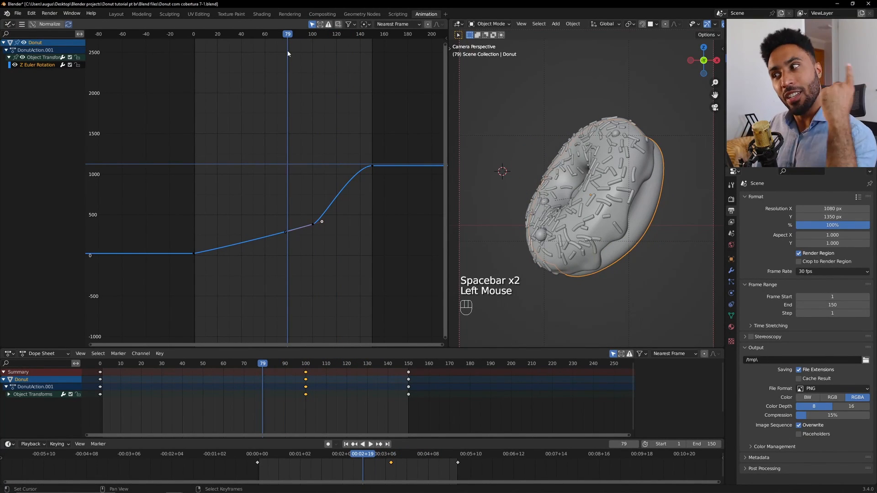
pyautogui.press('space')
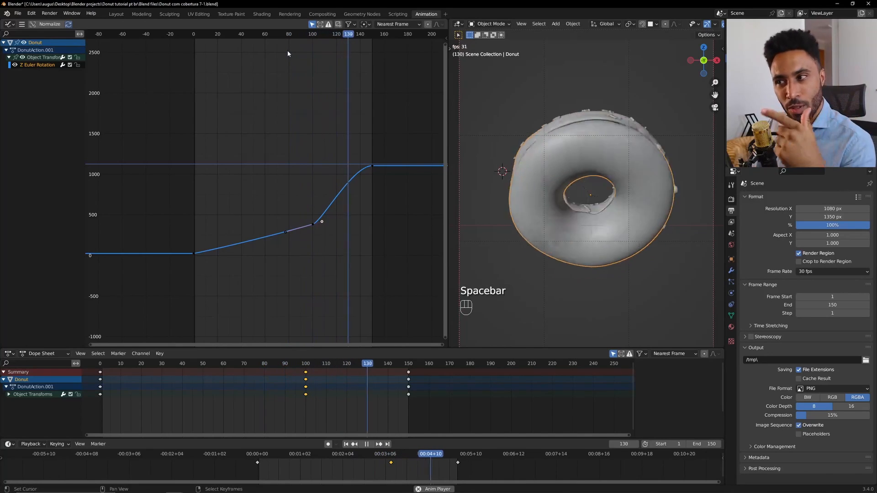
pyautogui.press('space')
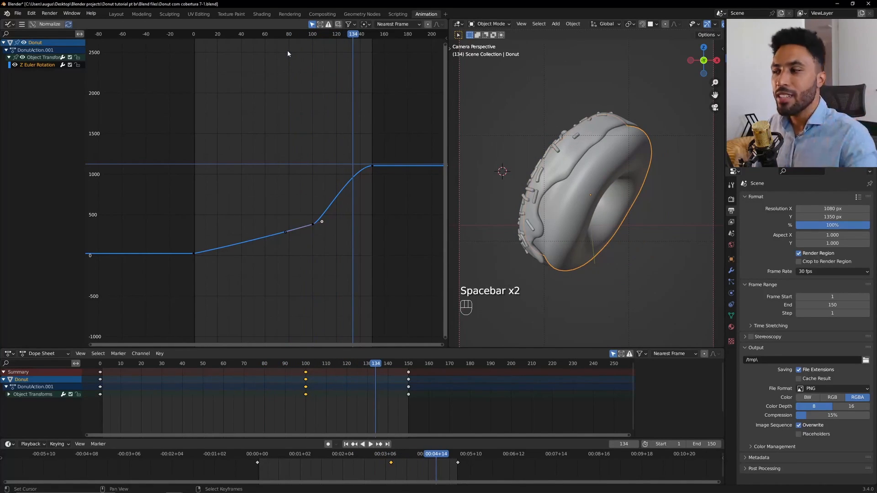
# - Lengthen the frame 100 keyframe's right handle to about frame 141 and play the transition from frame 82
pyautogui.rightClick(322, 222)
pyautogui.press('g')
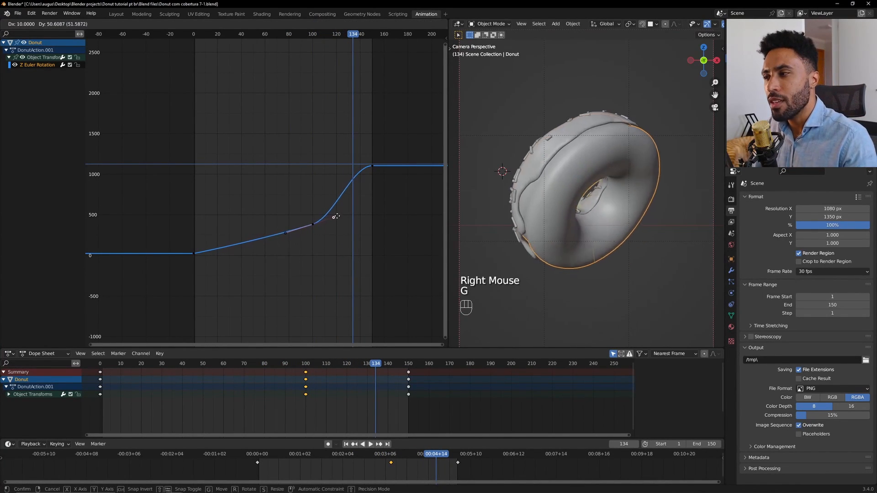
pyautogui.click(363, 210)
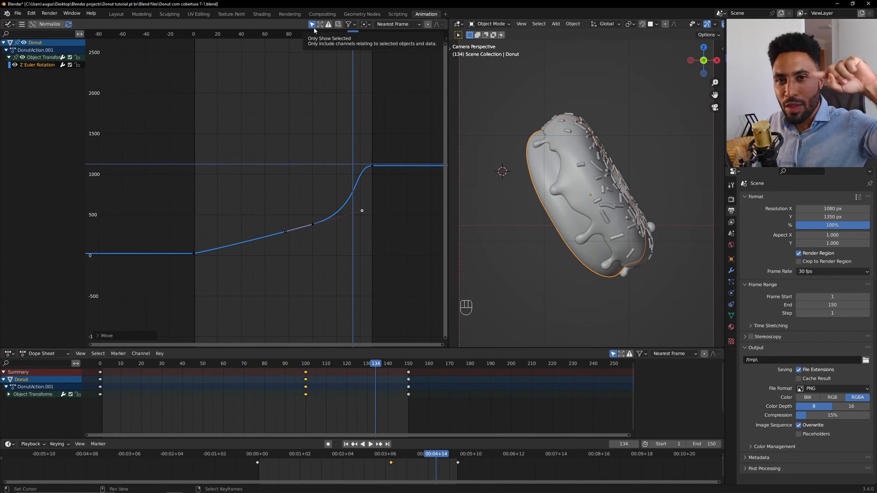
pyautogui.moveTo(346, 35); pyautogui.dragTo(294, 34)
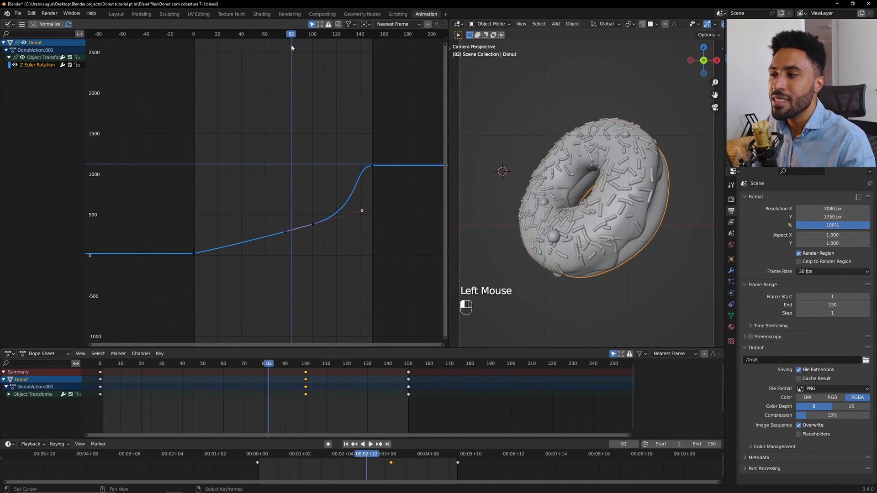
pyautogui.press('space')
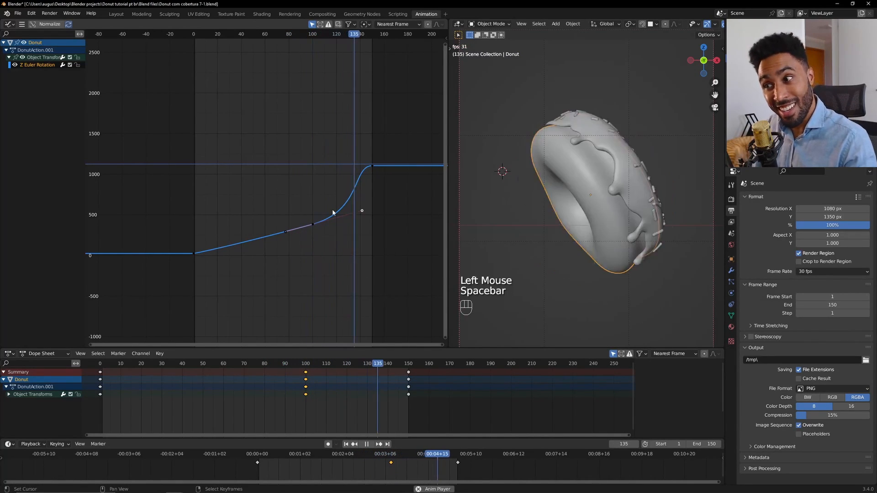
pyautogui.press('space')
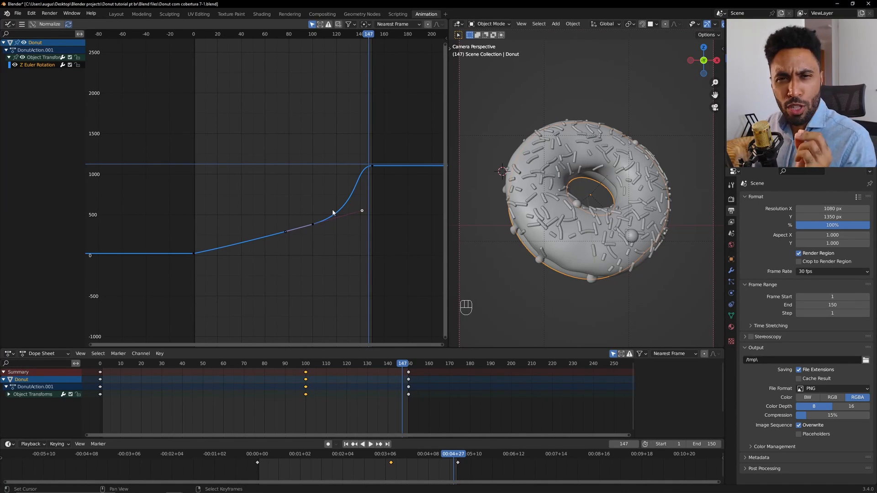
# - Shorten the frame 100 keyframe's right handle to about frame 112 and play the transition from shortly before frame 100
pyautogui.rightClick(363, 212)
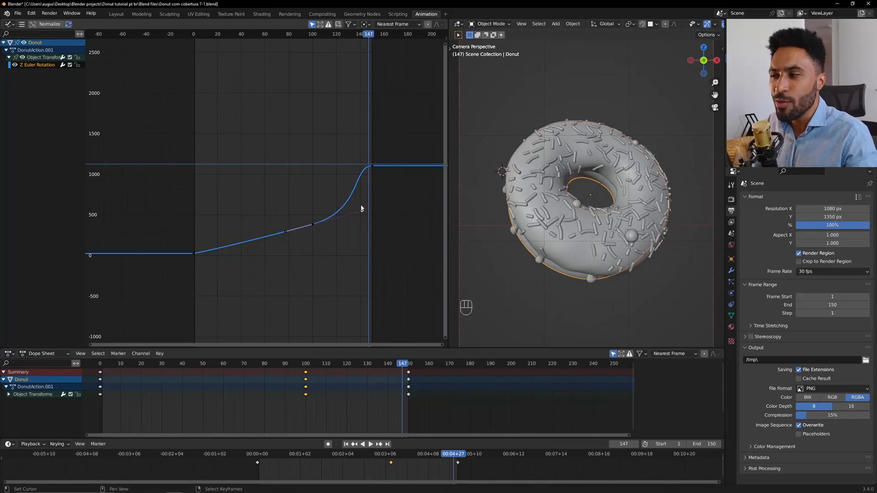
pyautogui.rightClick(94, 309)
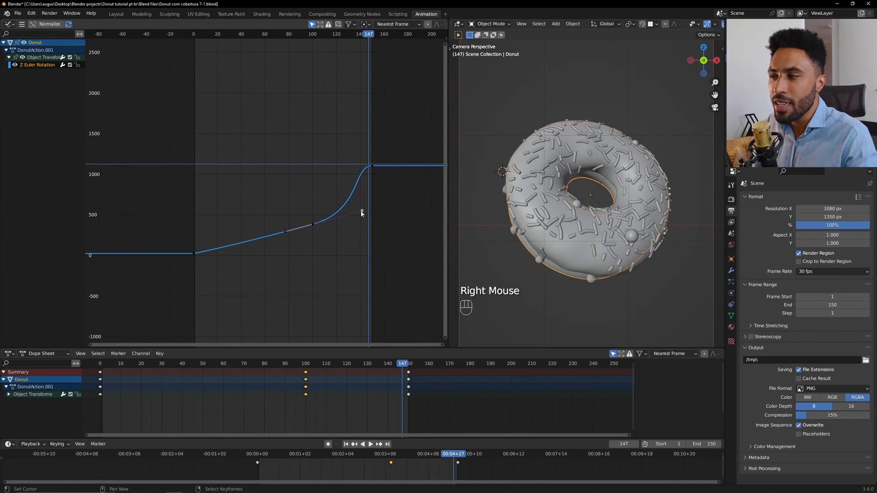
pyautogui.press('g')
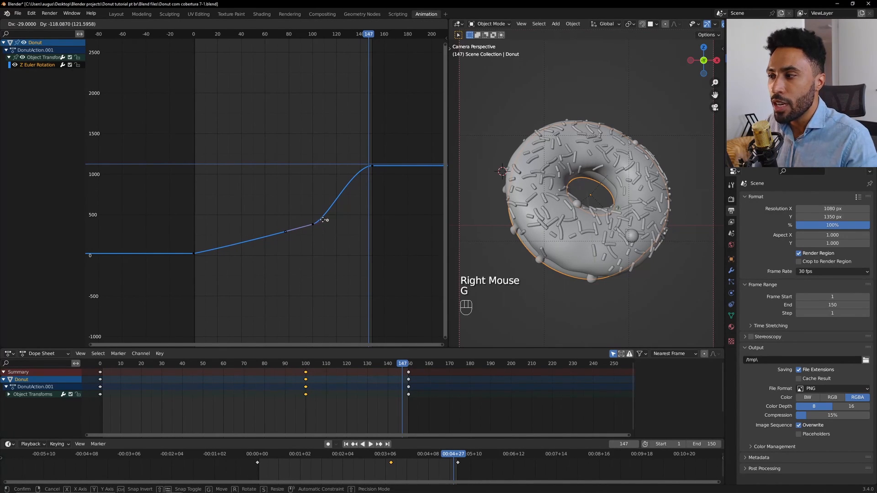
pyautogui.click(323, 221)
pyautogui.moveTo(368, 35); pyautogui.dragTo(303, 60)
pyautogui.press('space')
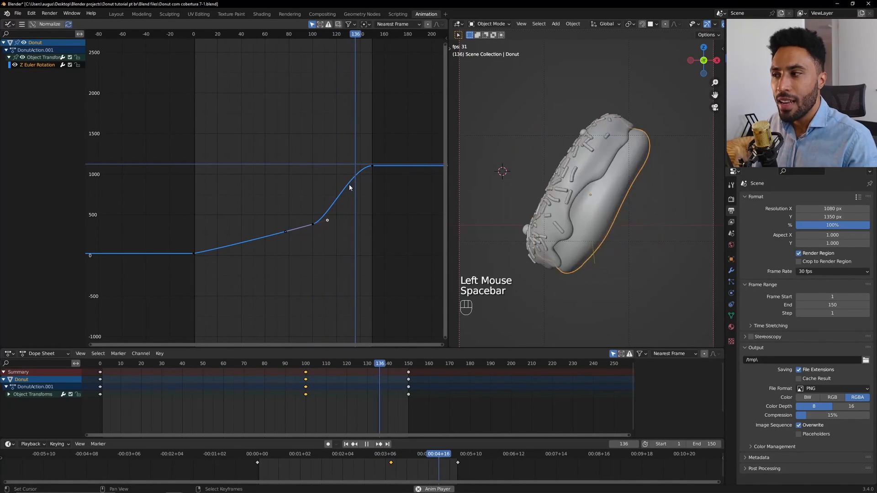
pyautogui.press('space')
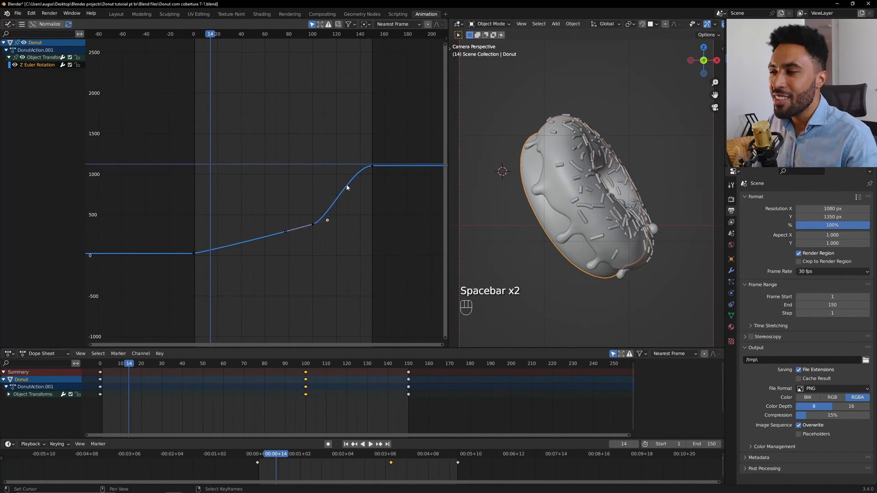
# - Tilt the frame 150 keyframe's handles slightly upward and scale them down to roughly half their length
pyautogui.rightClick(194, 254)
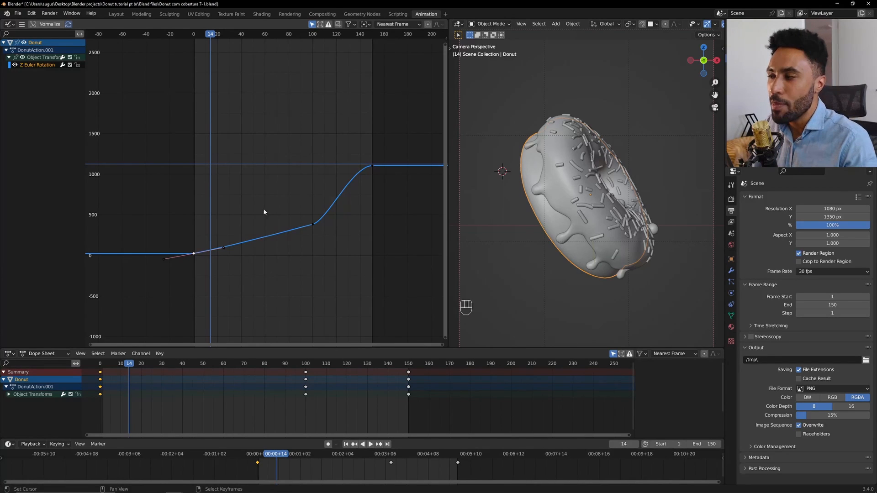
pyautogui.rightClick(195, 254)
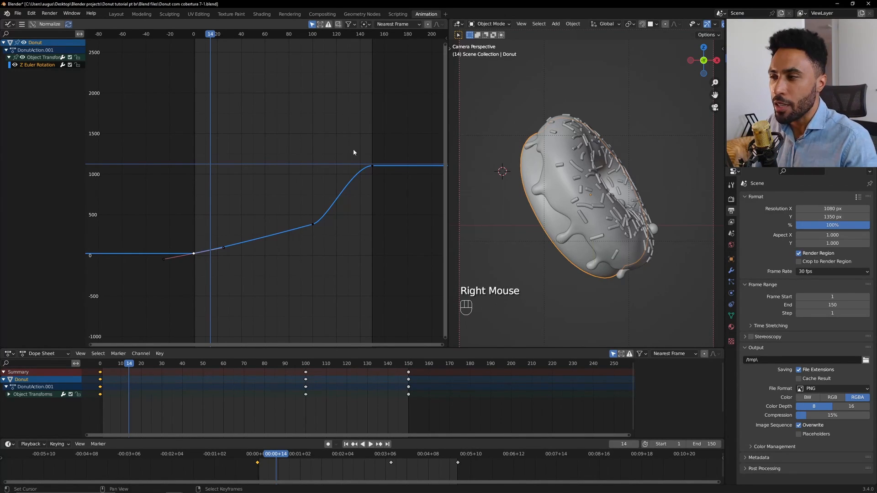
pyautogui.rightClick(373, 165)
pyautogui.press('r')
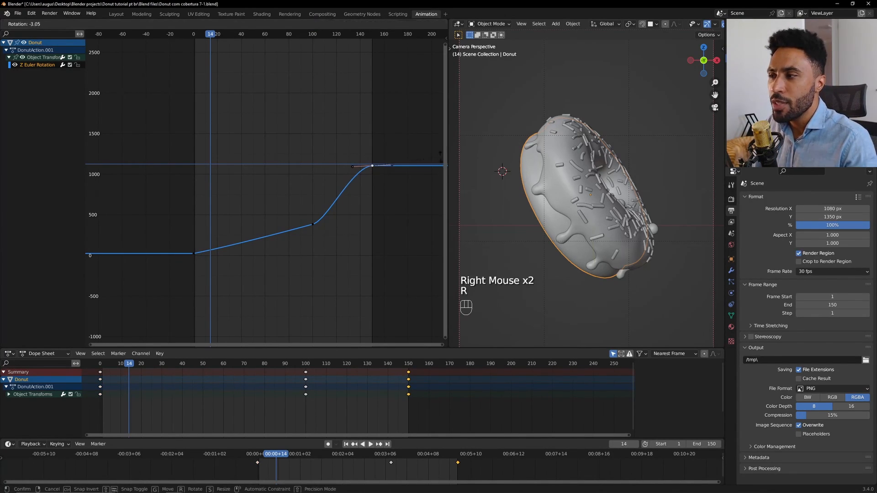
pyautogui.click(439, 164)
pyautogui.rightClick(190, 253)
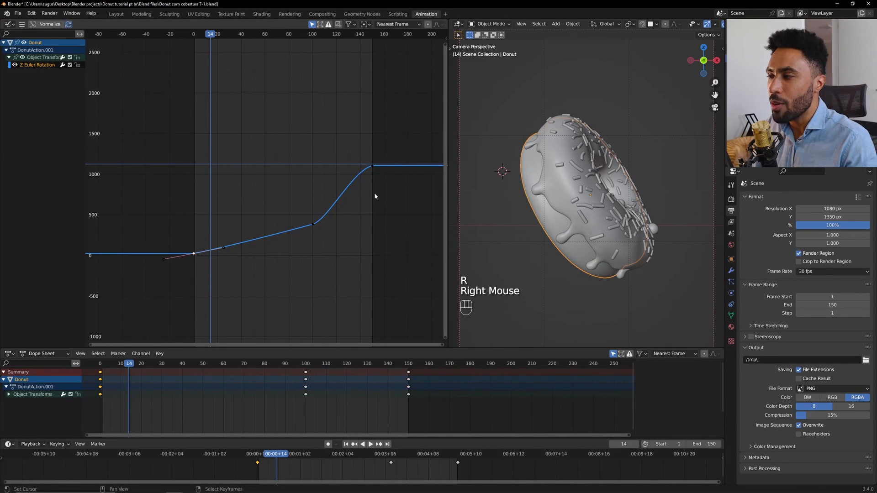
pyautogui.rightClick(371, 167)
pyautogui.press('s')
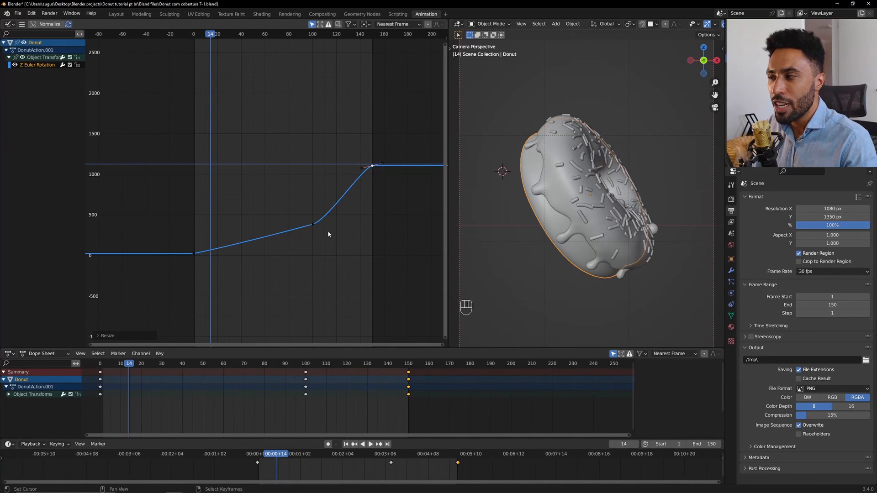
# - Play the animation from frame 0 in a maximized 3D viewport with overlays hidden and the camera frame fitted
pyautogui.moveTo(207, 34); pyautogui.dragTo(162, 41)
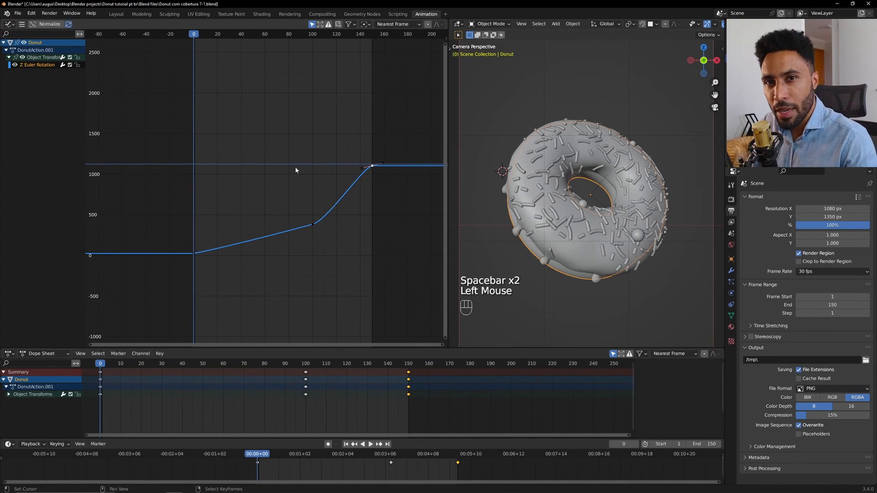
pyautogui.press('space')
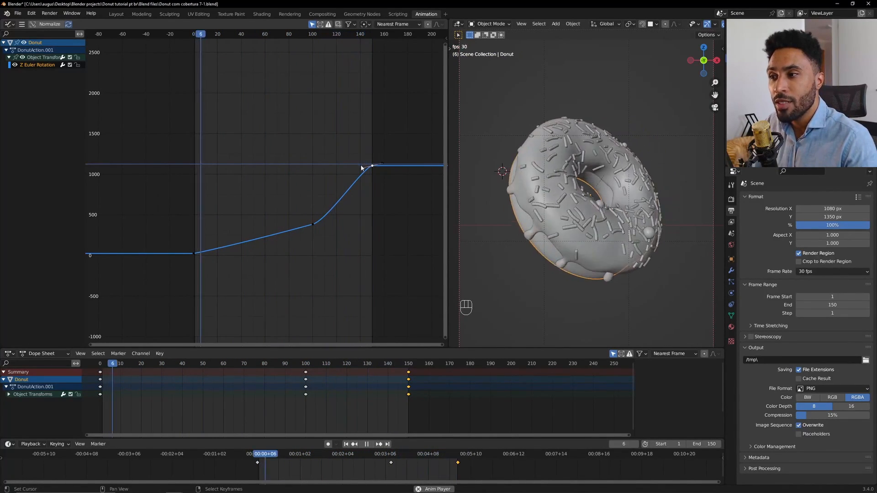
pyautogui.hotkey('ctrl', 'space')
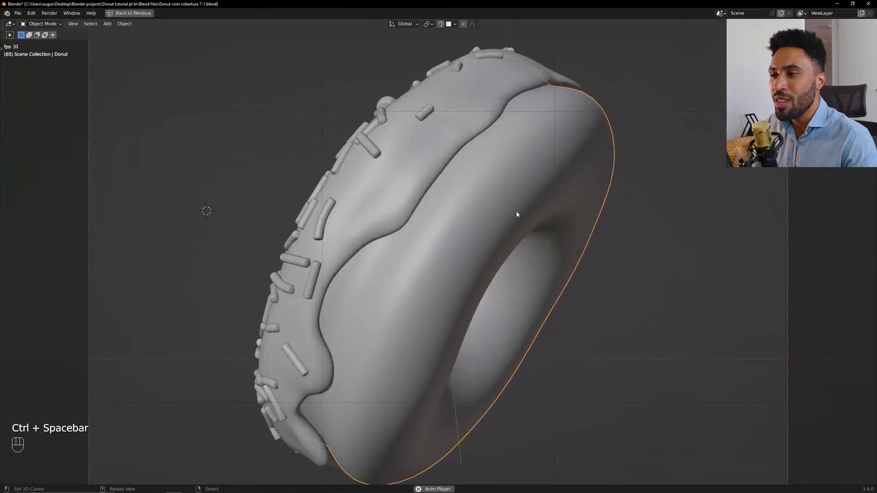
pyautogui.press('z')
pyautogui.press('Home')
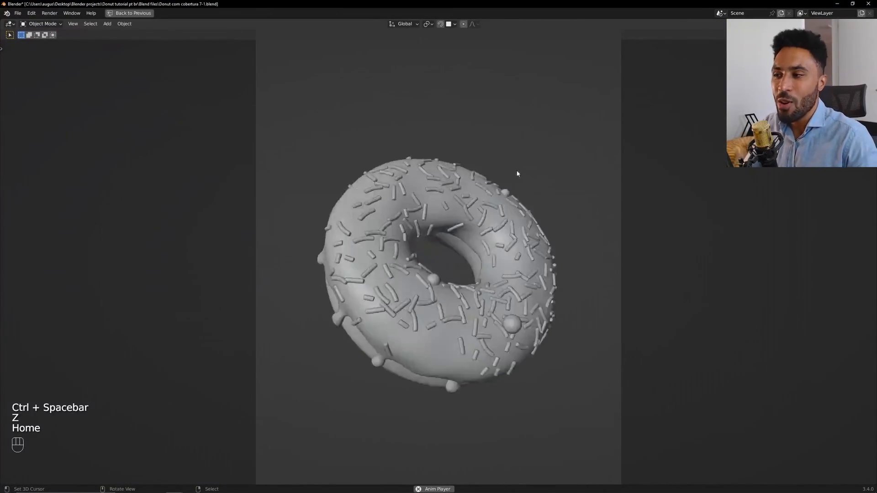